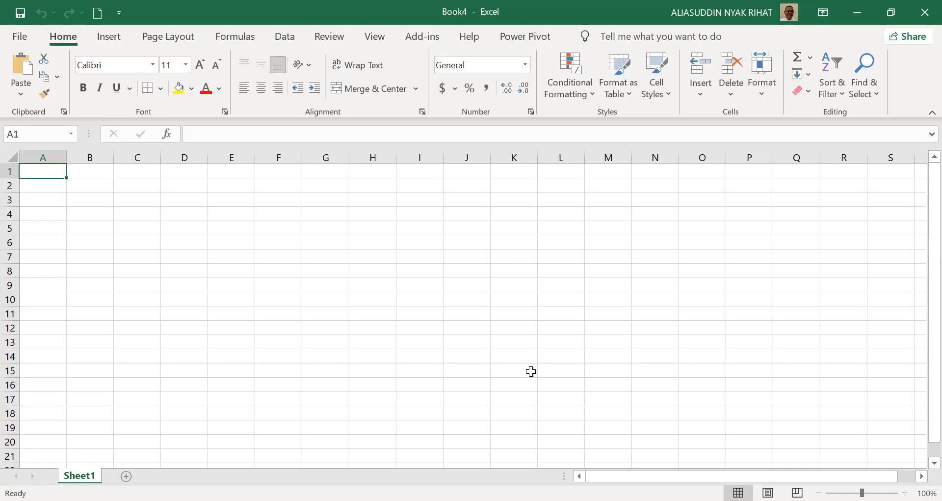
Step: Enter the column headers Sample, V1, V2 and V3 in cells A1 to D1
type("Sampe")
key("BackSpace")
type("le")
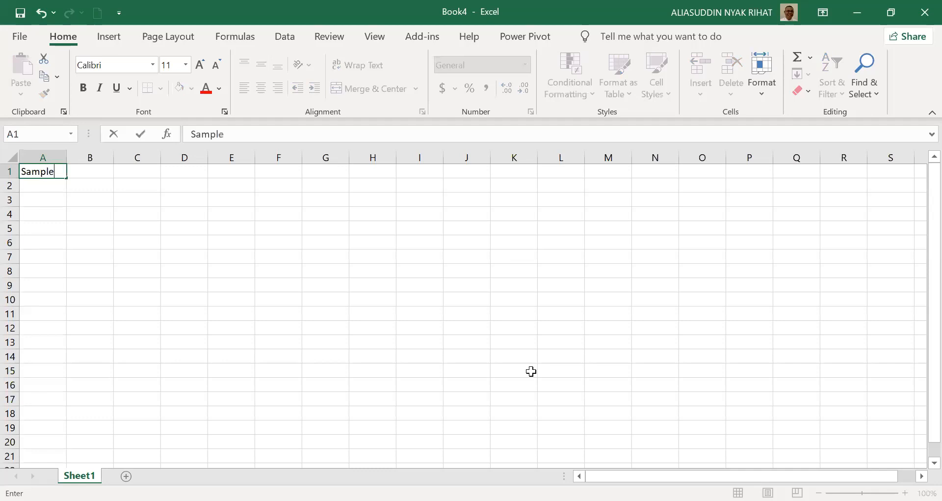
key("Tab")
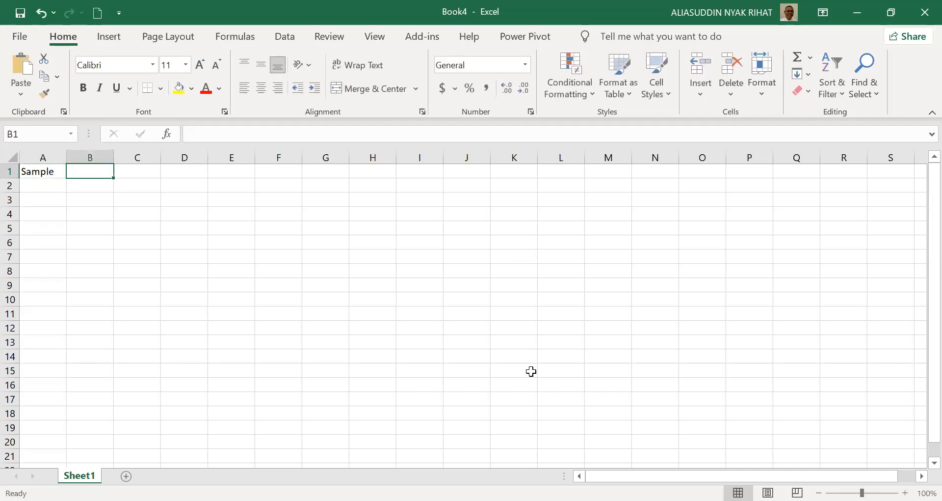
type("V1")
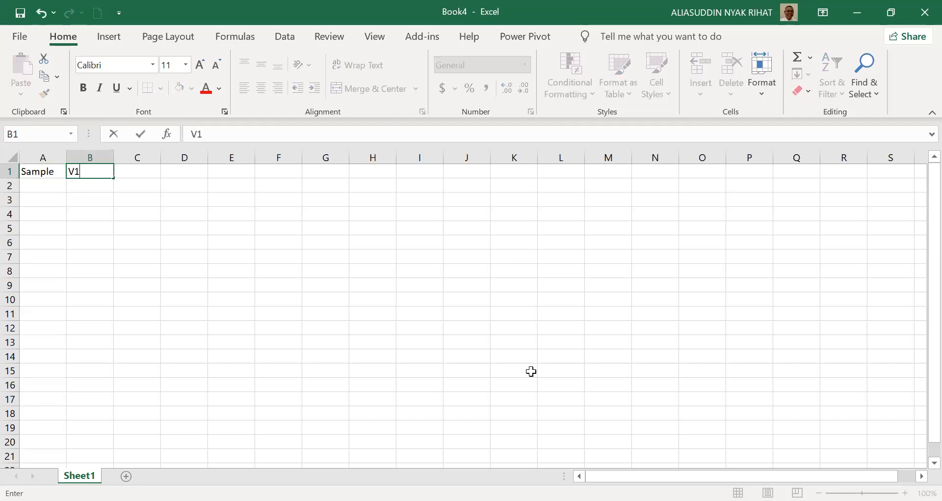
key("Tab")
type("V2")
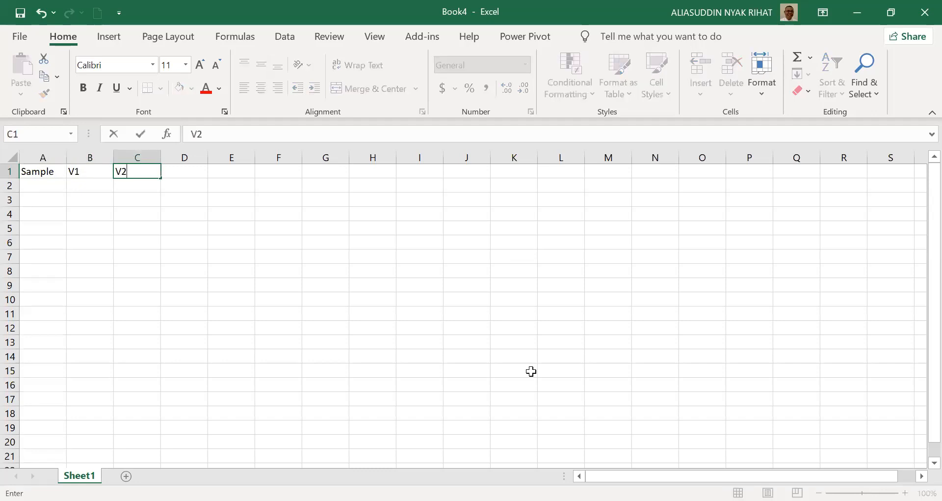
key("Tab")
type("V3")
key("Return")
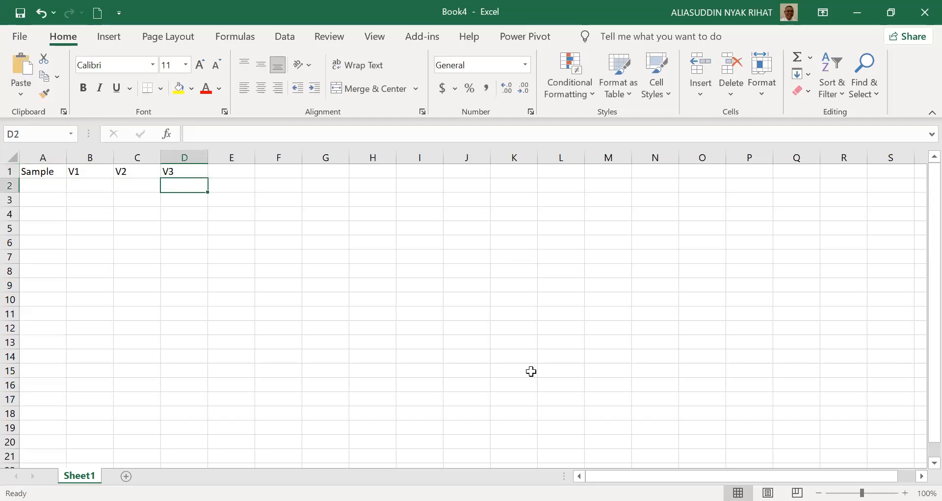
Step: Number the samples in A2:A20 by entering 1 and 2 and filling the series down to 19
key("Left")
key("Left")
key("Left")
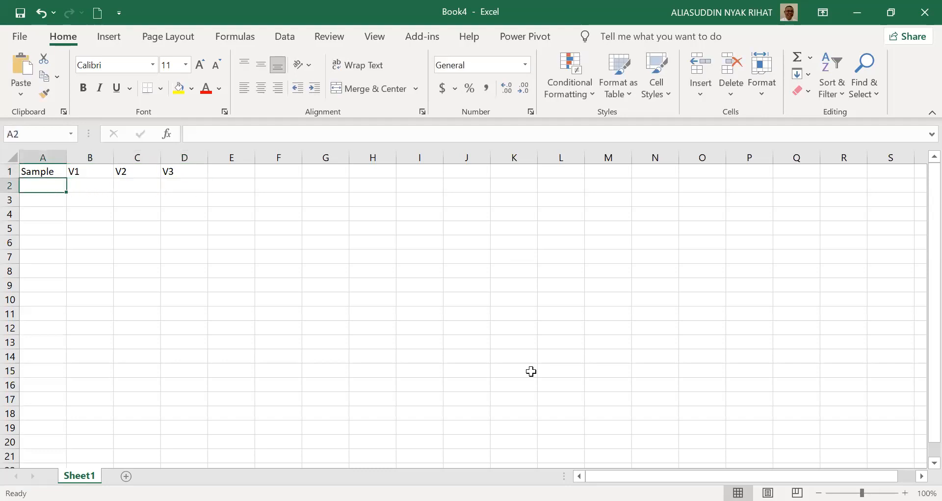
type("1")
key("Return")
type("2")
key("Up")
key("shift+Down")
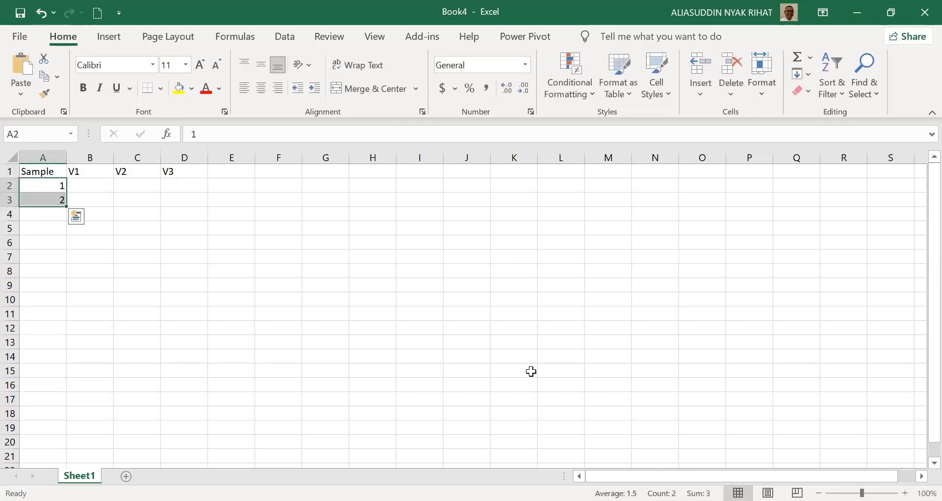
left_click(63, 209)
left_click_drag(63, 210, 58, 371)
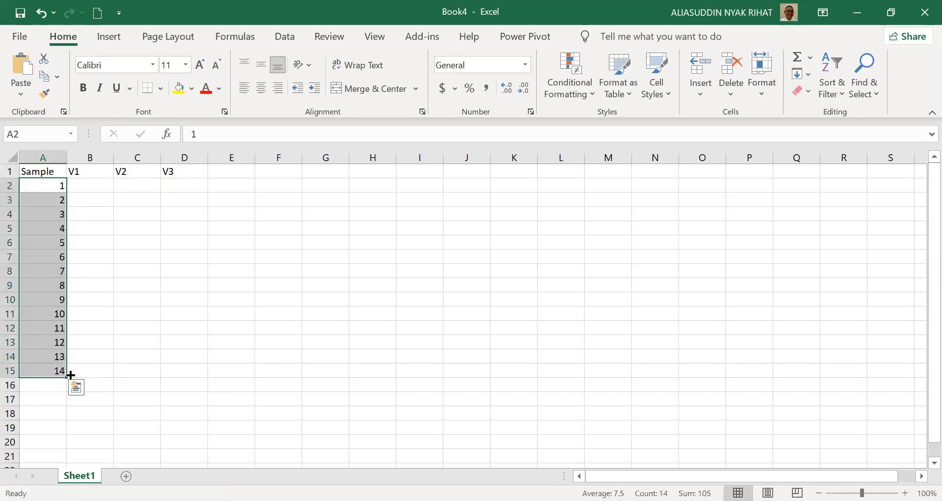
left_click_drag(64, 378, 64, 444)
left_click(172, 232)
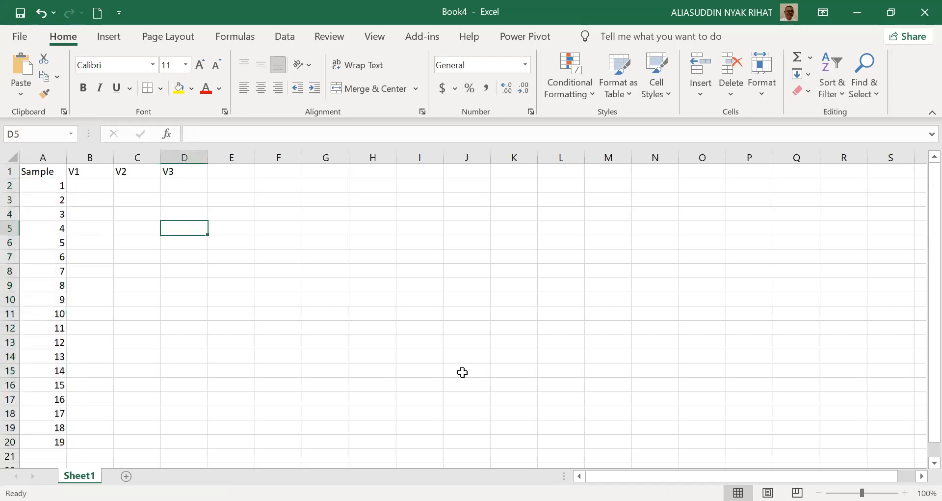
Step: Enter the V1 values 20, 27, 32, 41 and 48 for samples 1 to 5 in B2:B6
left_click(95, 185)
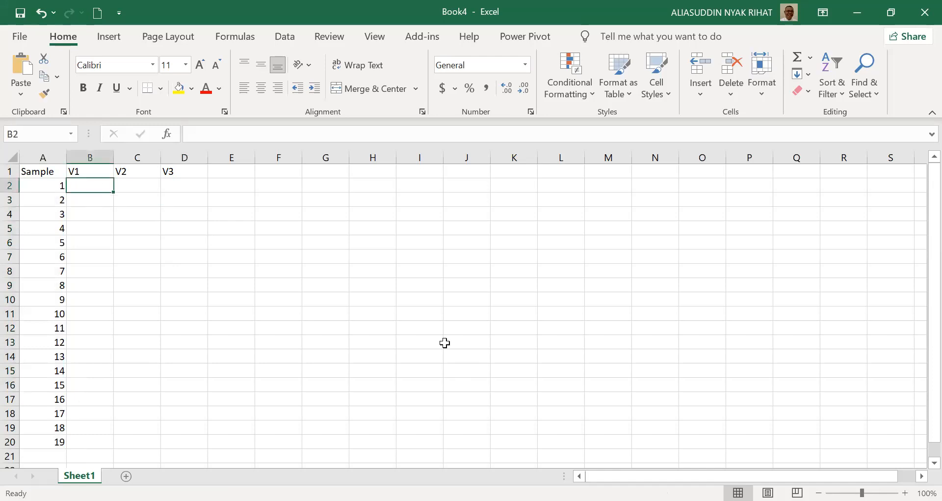
type("20")
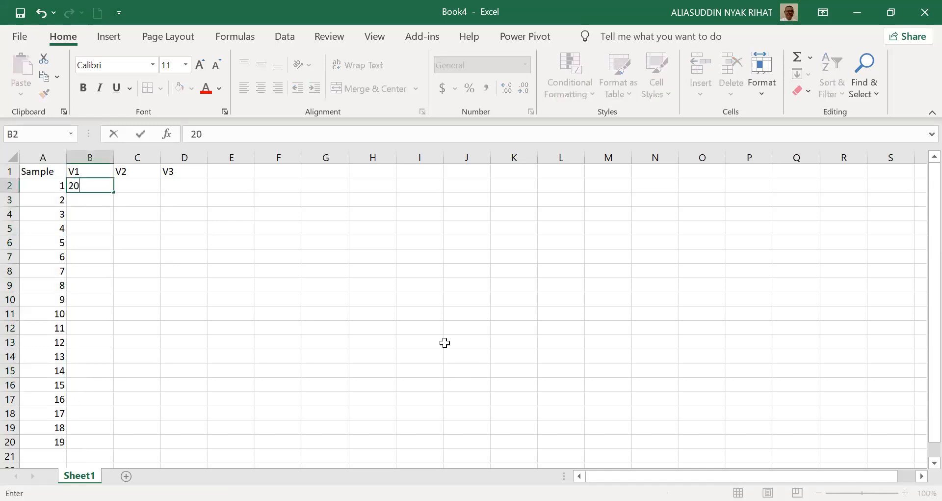
key("Return")
type("27")
key("Return")
type("32")
key("Return")
type("4")
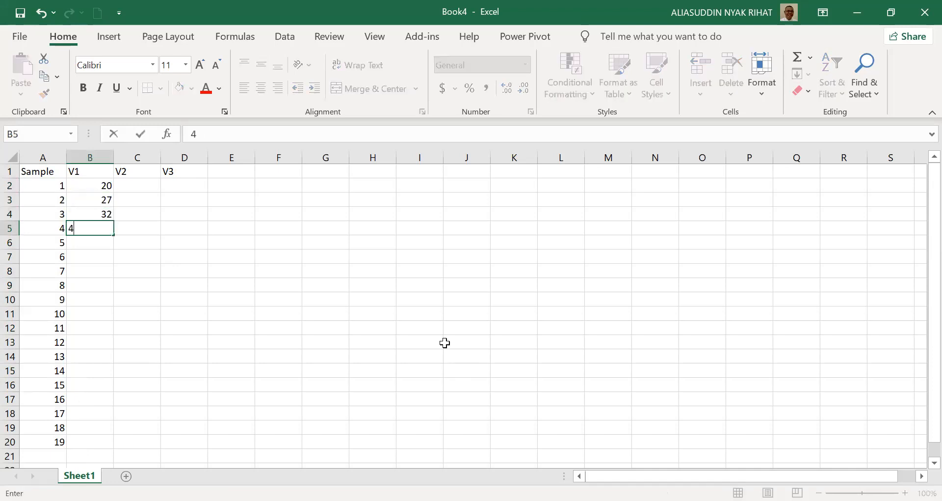
type("1")
key("Return")
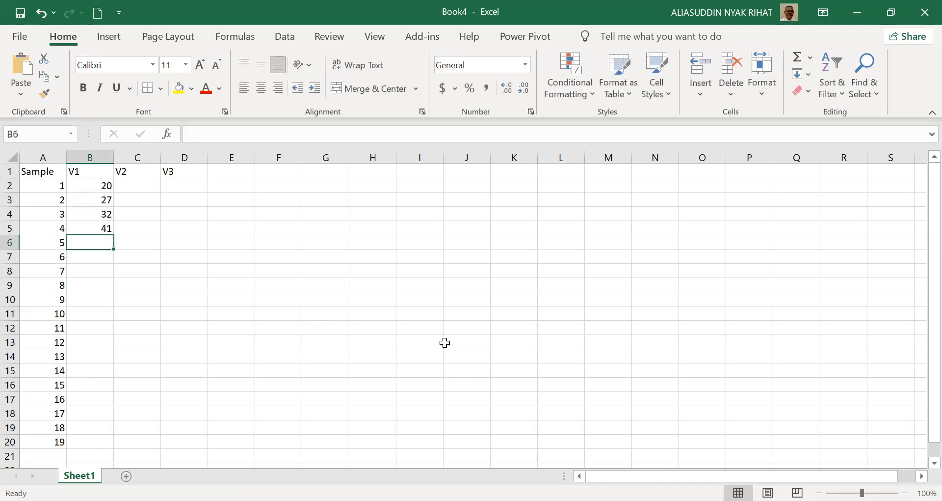
type("48")
key("Return")
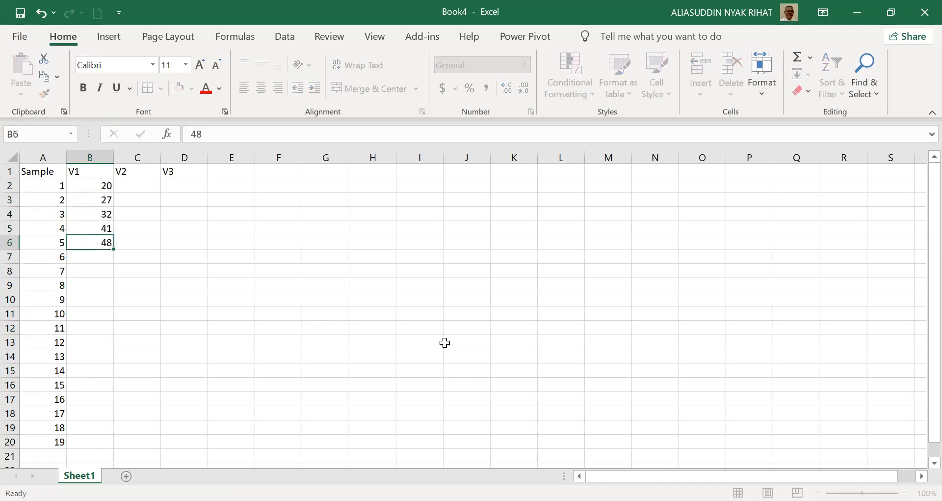
Step: Enter the V1 values 54, 61, 69 and 73 for samples 6 to 9 in B7:B10
type("90")
key("BackSpace")
key("BackSpace")
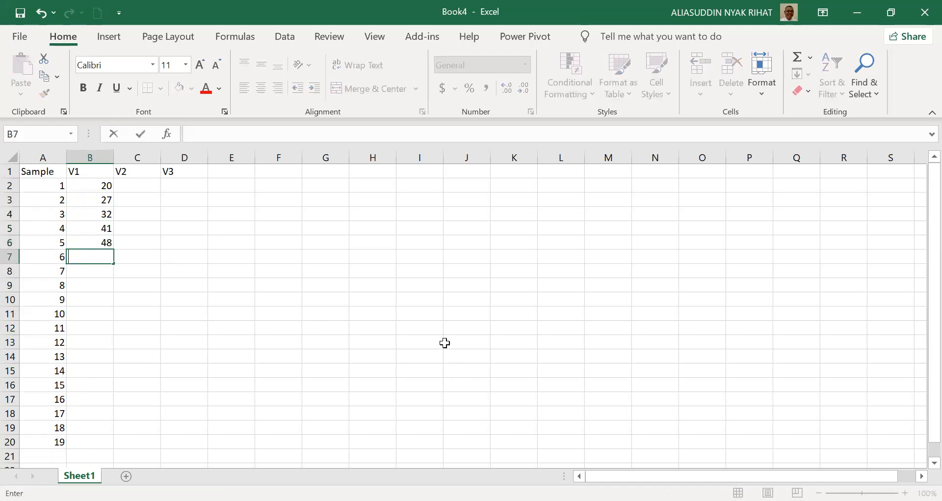
type("54")
key("Return")
type("61")
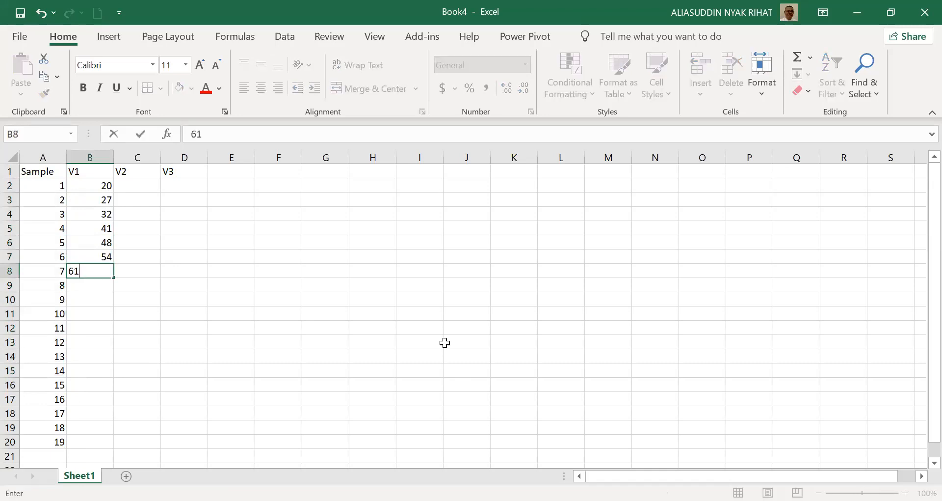
key("Return")
type("69")
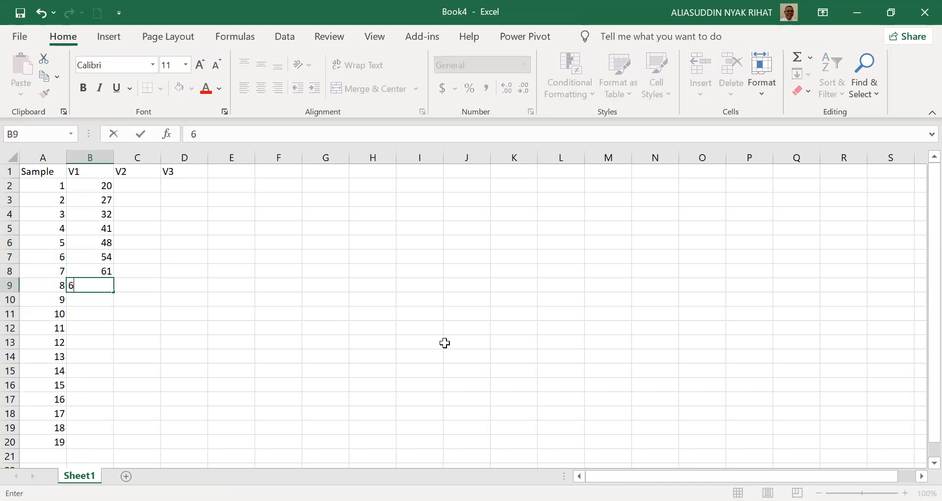
key("Return")
type("73")
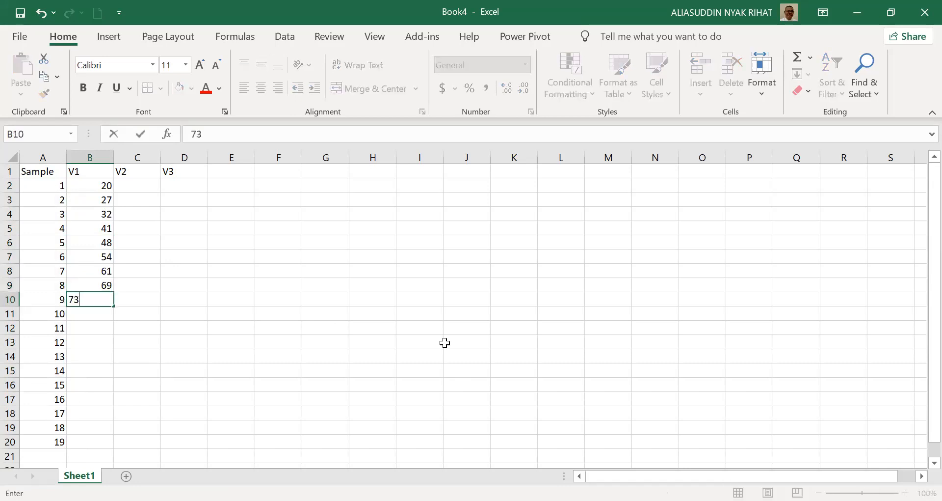
key("Return")
Step: Enter the V1 values 77, 82, 88, 91 and 95 for samples 10 to 14 in B11:B15
type("7")
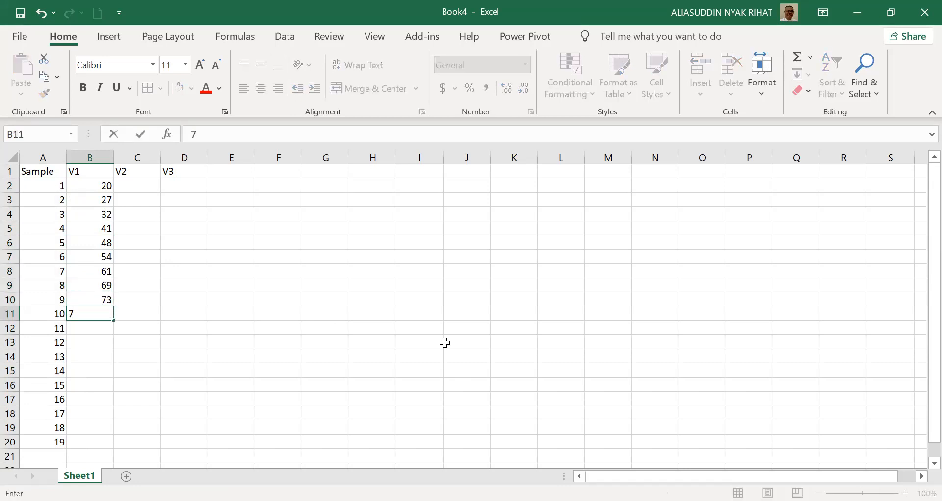
type("7")
key("Return")
type("82")
key("Return")
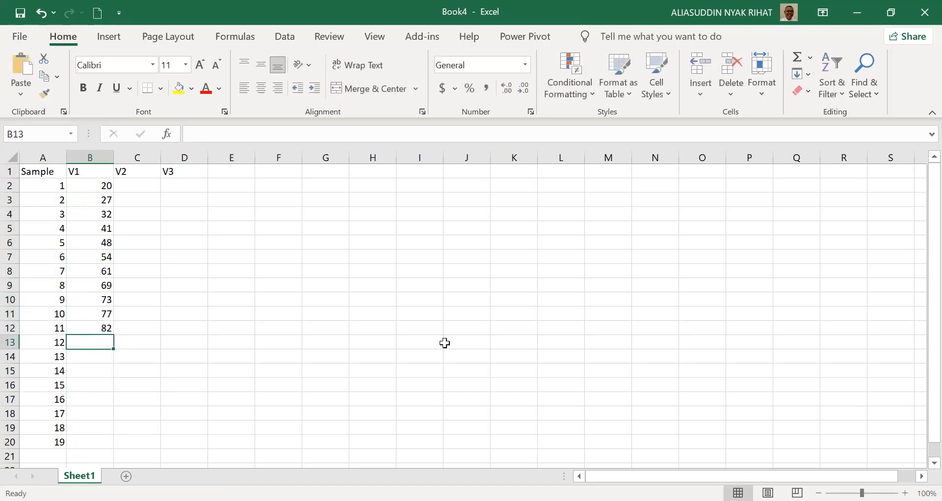
type("88")
key("Return")
type("91")
key("Return")
type("95")
key("Return")
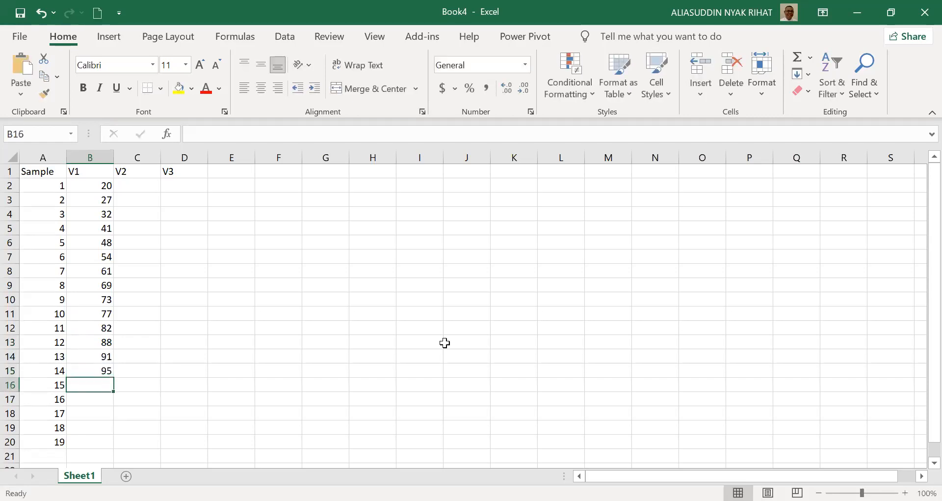
Step: Complete the V1 column with 103, 115, 126, 138 and 152 for samples 15 to 19 in B16:B20
type("103")
key("Return")
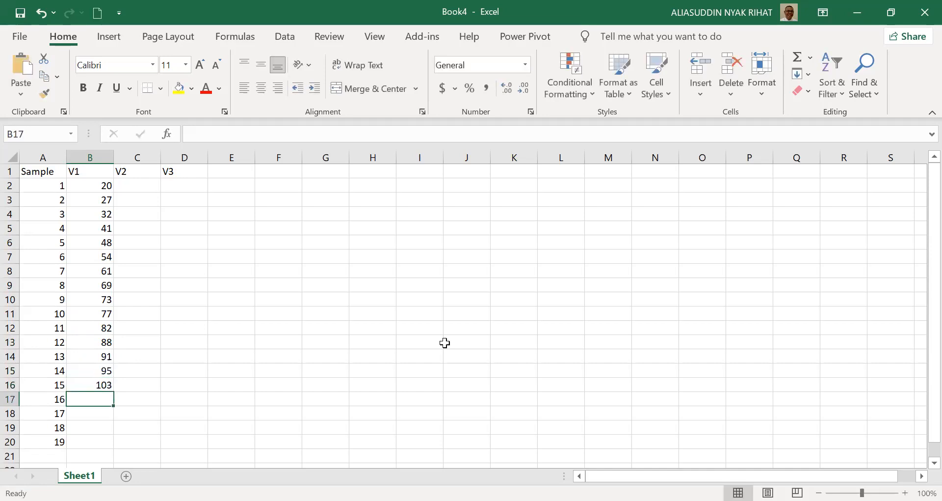
type("11")
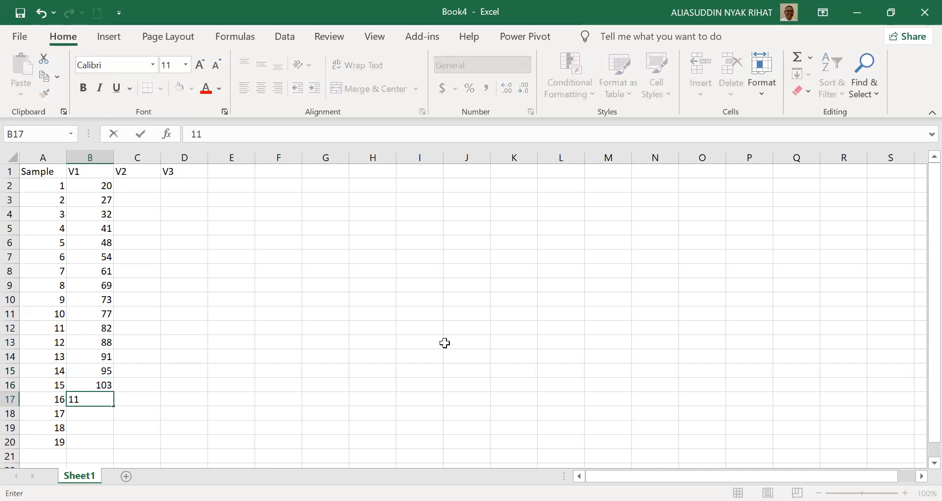
type("5")
key("Return")
type("1")
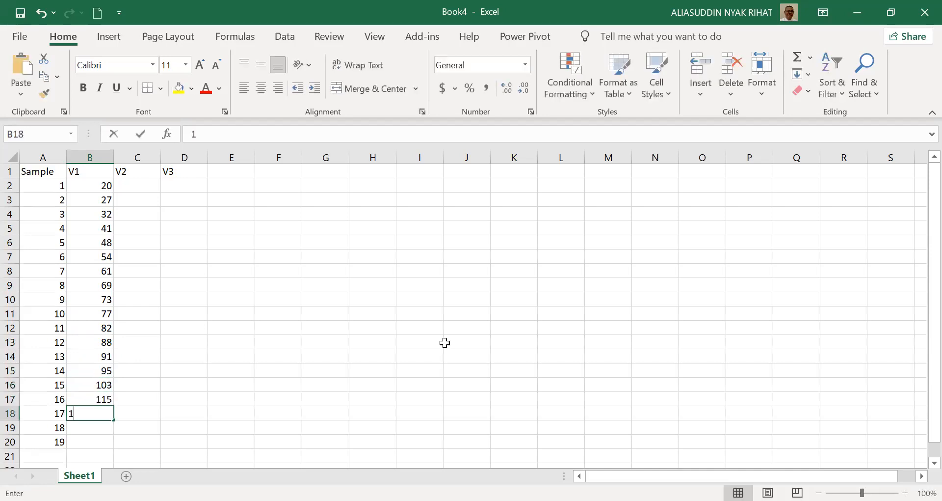
type("26")
key("Return")
type("1")
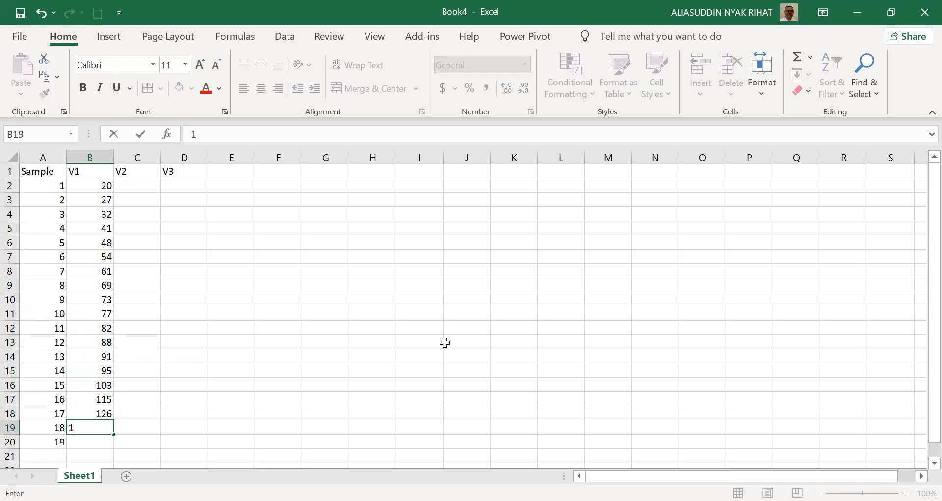
type("38")
key("Return")
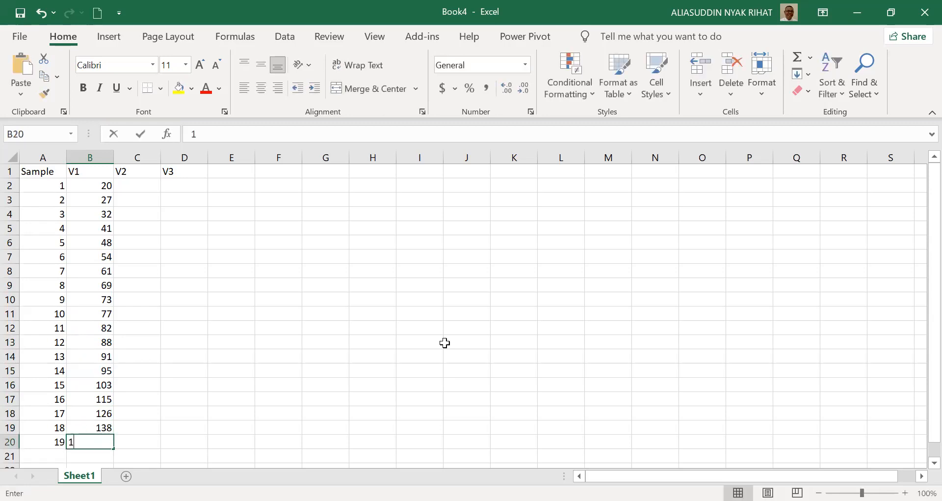
type("152")
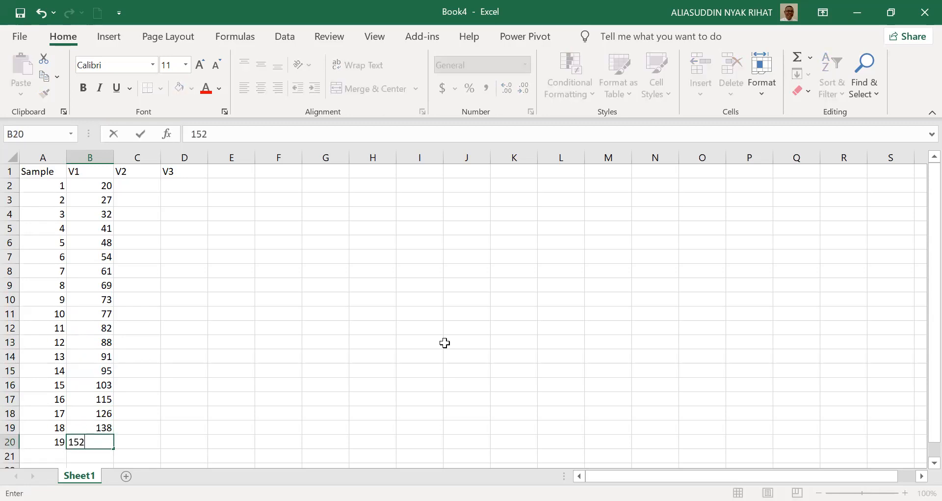
key("Up")
key("Up")
key("Up")
key("Up")
key("Up")
key("Up")
key("Up")
key("Up")
key("Up")
key("Up")
key("Up")
key("Up")
key("Up")
key("Up")
key("Up")
key("Up")
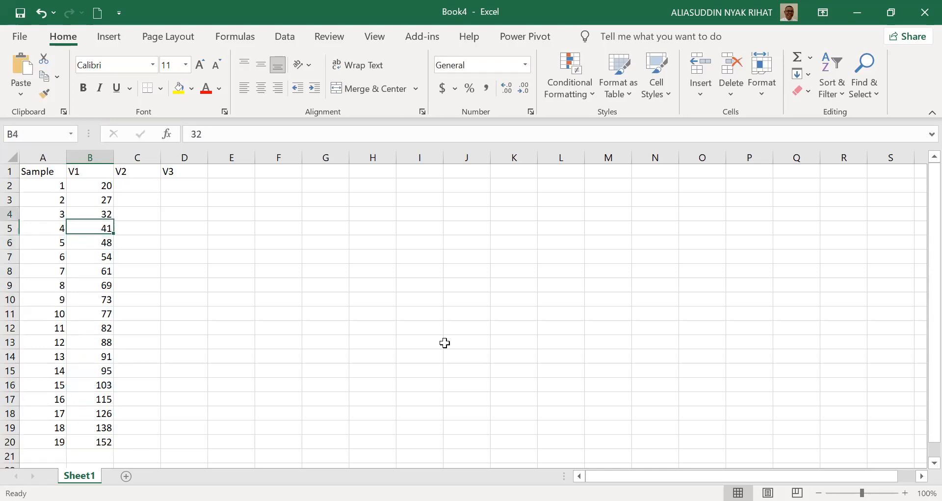
key("Up")
key("Up")
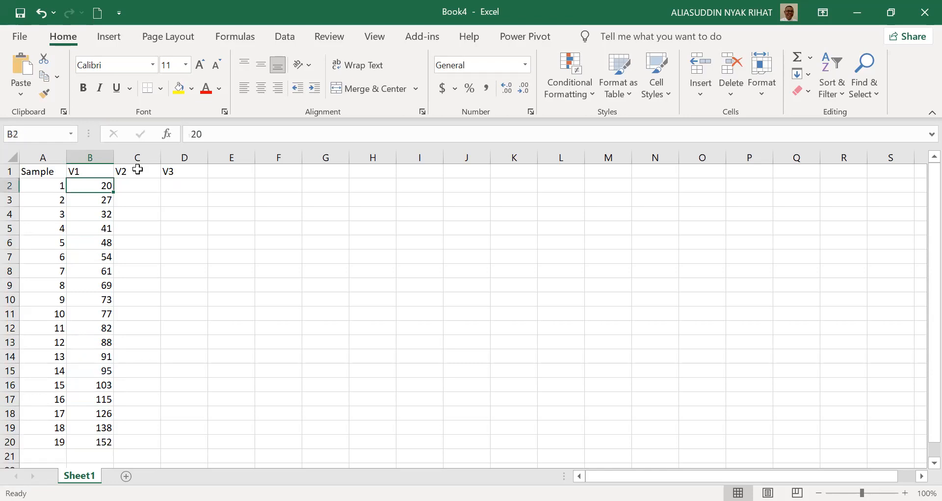
Step: Enter the V2 values 11, 18, 21, 26 and 32 for samples 1 to 5 in C2:C6
left_click(140, 182)
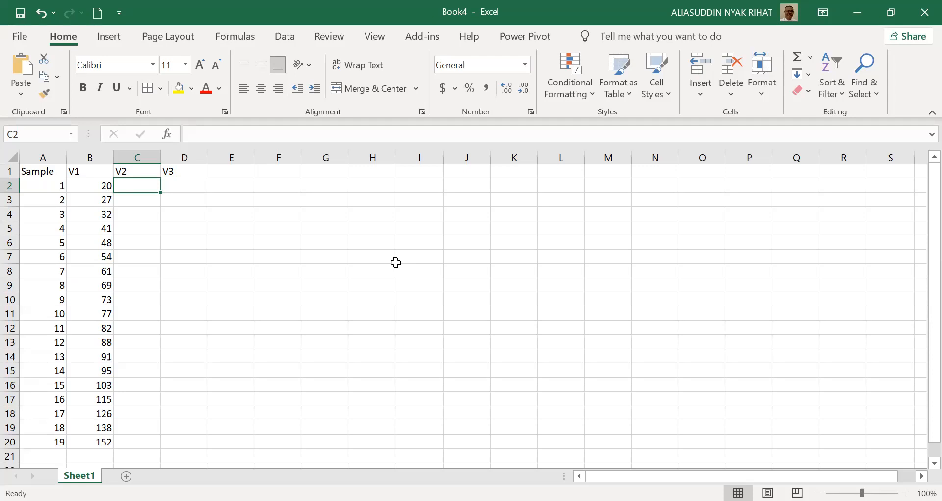
type("11")
key("Return")
type("18")
key("Return")
type("21")
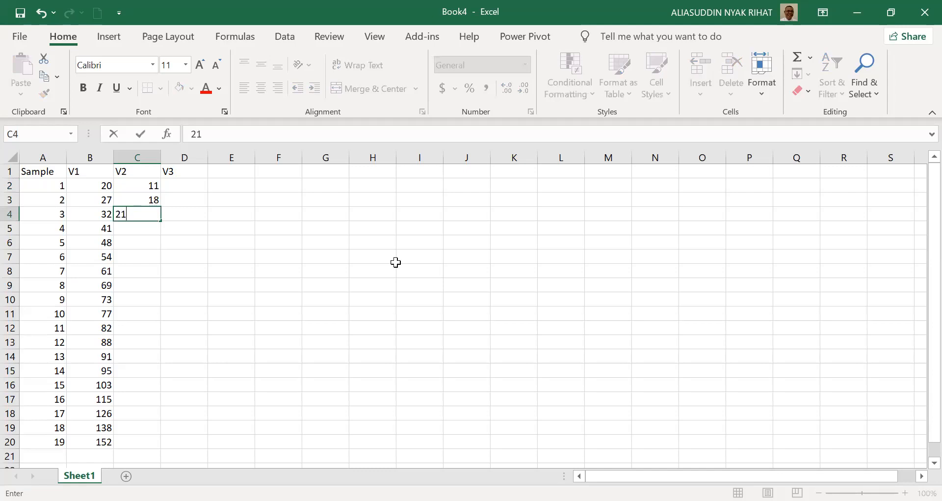
key("Return")
type("26")
key("Return")
type("32")
key("Return")
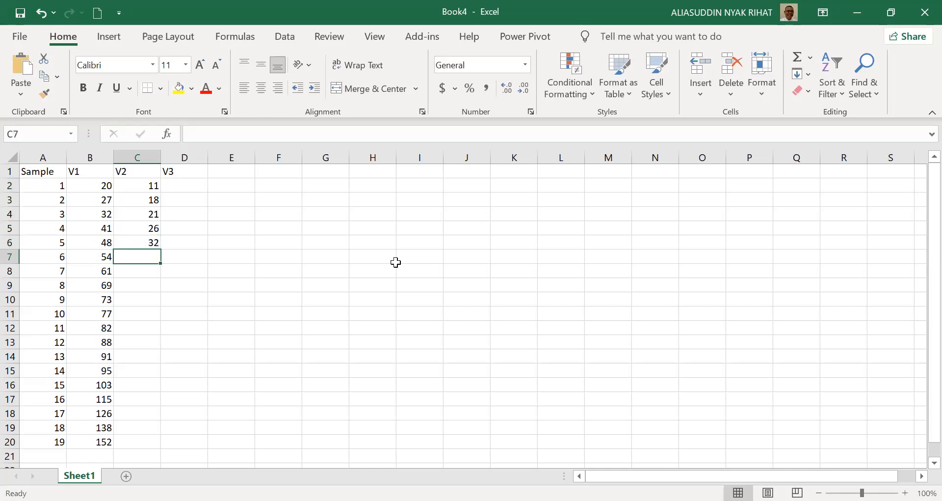
Step: Enter the V2 values 37, 44, 49, 56 and 63 for samples 6 to 10 in C7:C11
type("37")
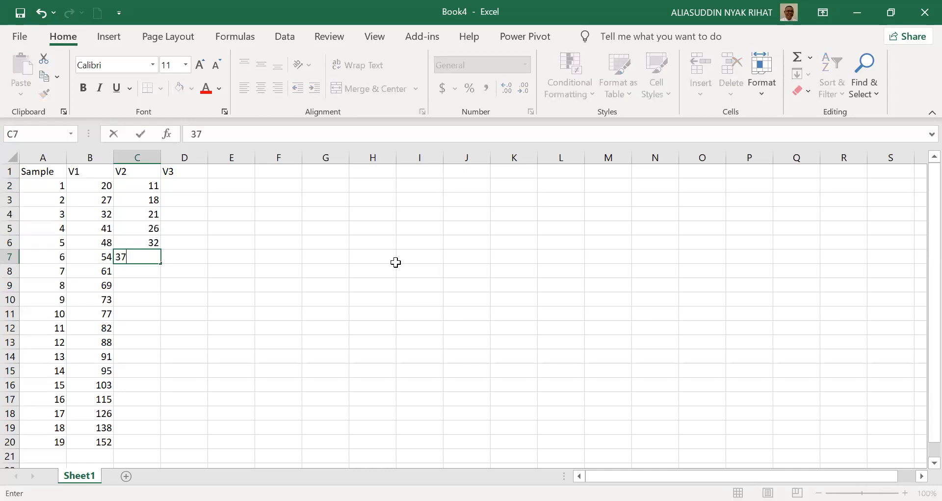
key("Return")
type("4")
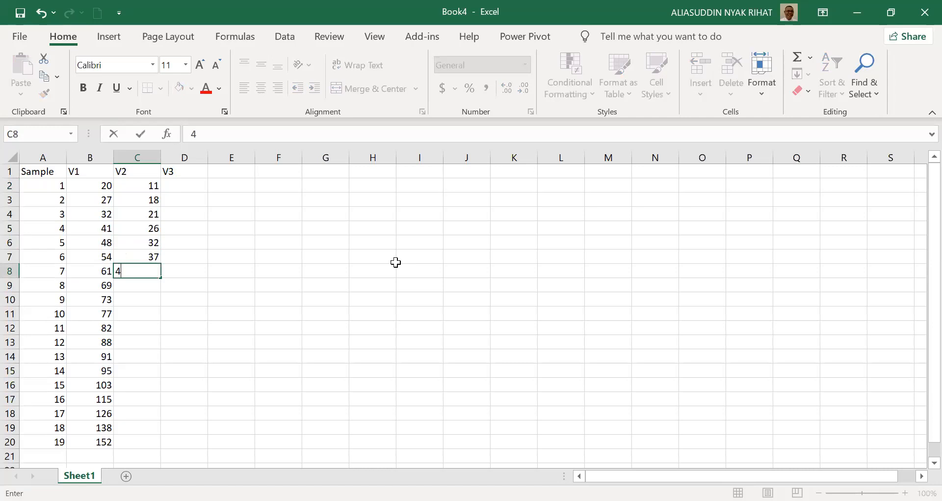
type("4")
key("Return")
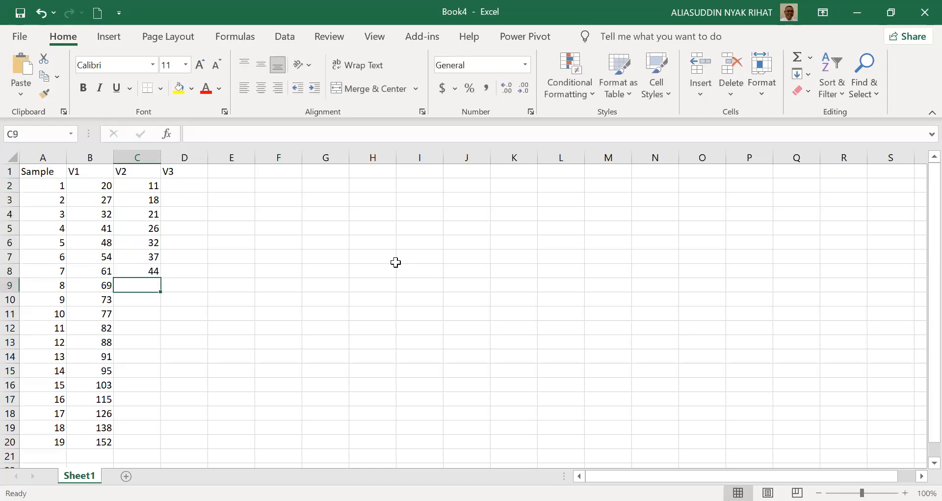
type("49")
key("Return")
type("56")
key("Return")
type("63")
key("Return")
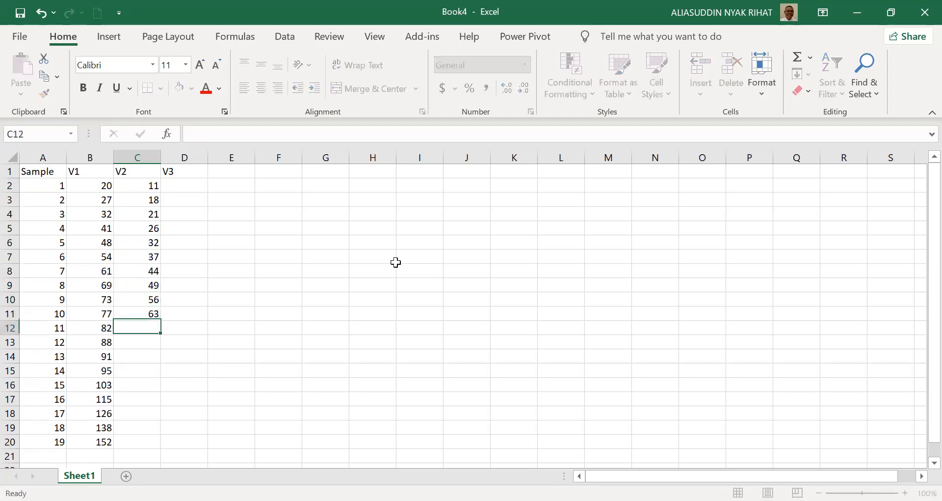
Step: Enter the V2 values 71, 80, 89 and 93 for samples 11 to 14 in C12:C15
type("71")
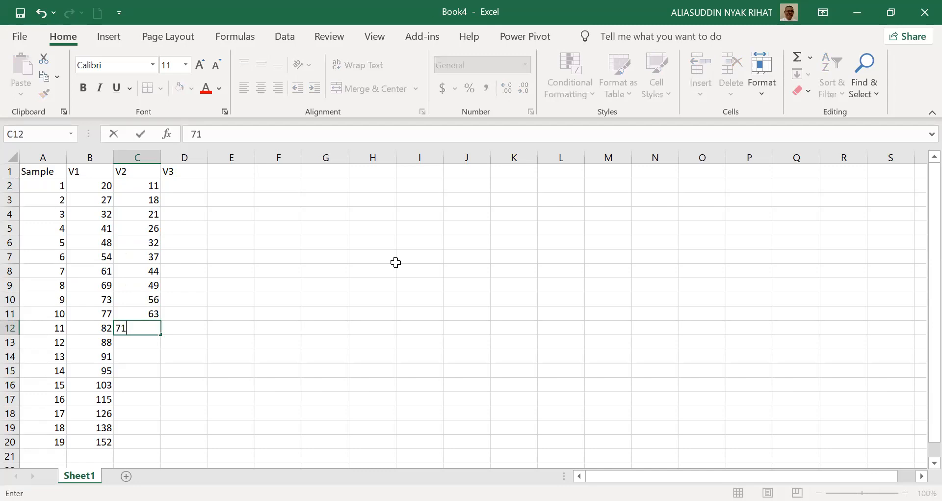
key("Return")
type("80")
key("Return")
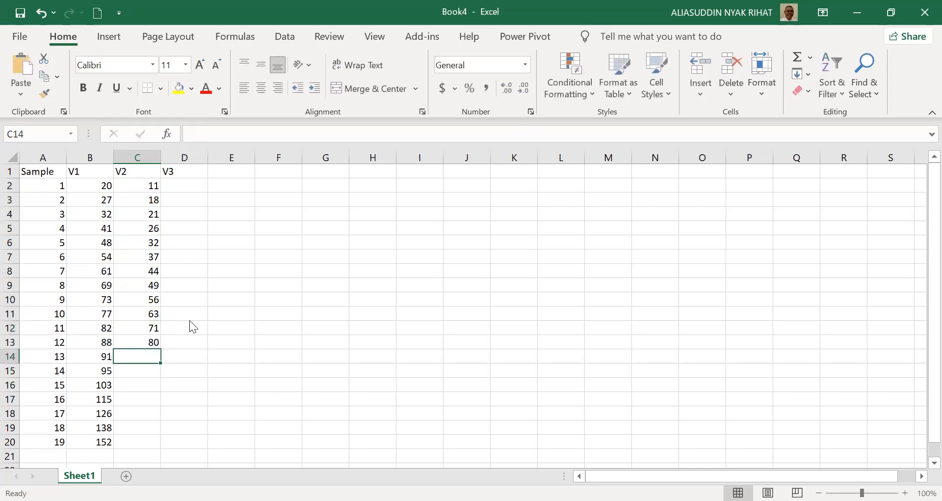
type("8")
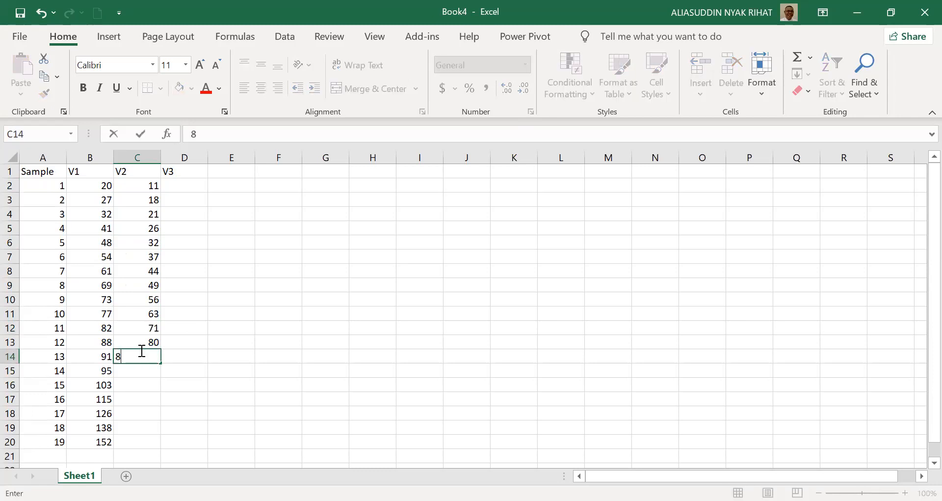
type("9")
key("Return")
type("93")
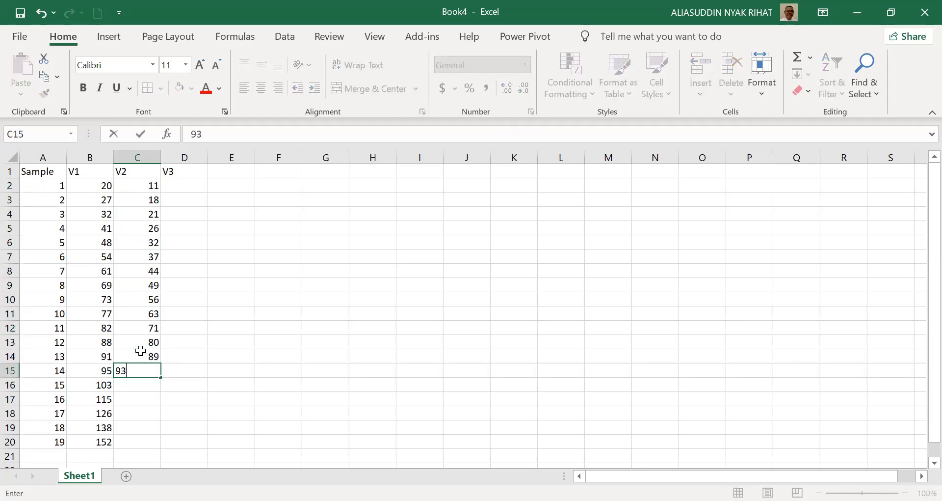
key("Return")
Step: Complete the V2 column with 110, 126, 142, 157 and 182 for samples 15 to 19 in C16:C20
type("110")
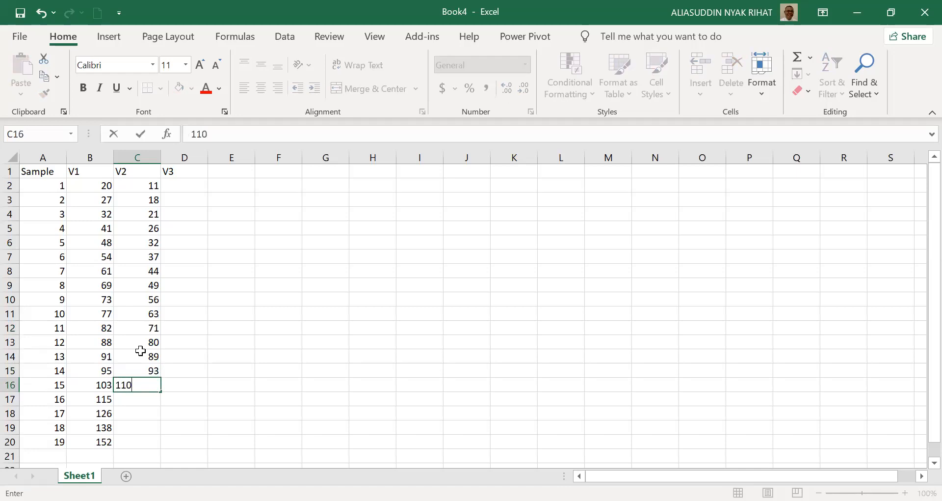
key("Return")
type("12")
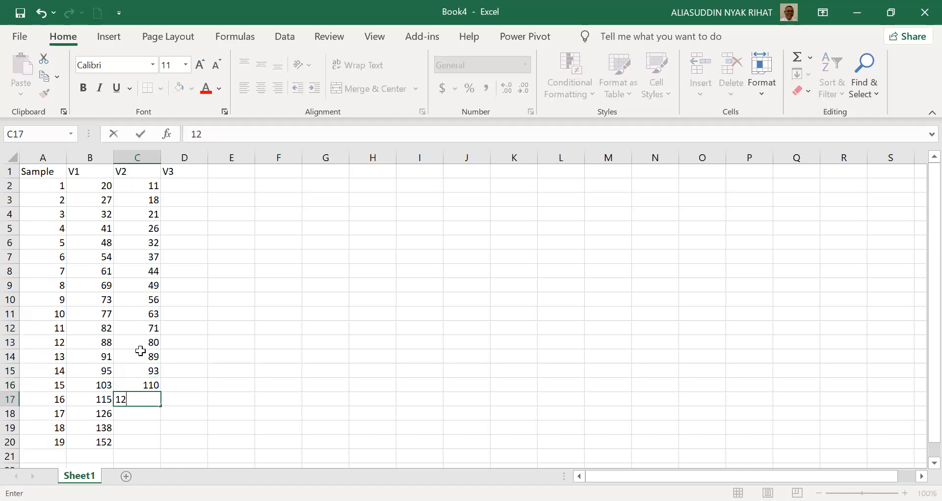
type("6")
key("Return")
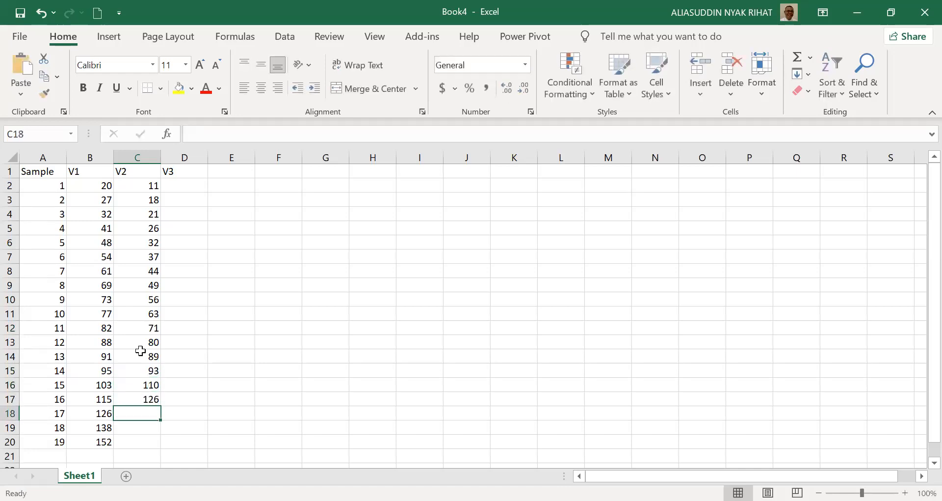
type("142")
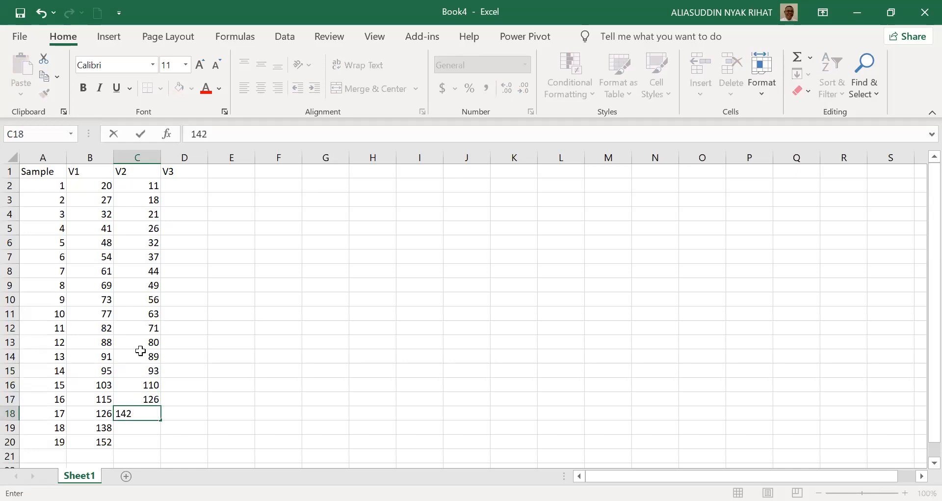
key("Return")
type("15")
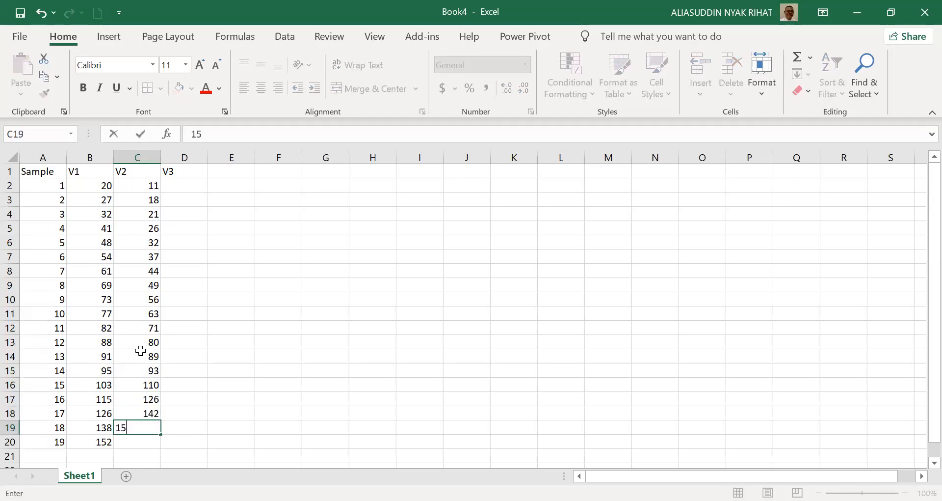
type("7")
key("Return")
type("182")
key("Return")
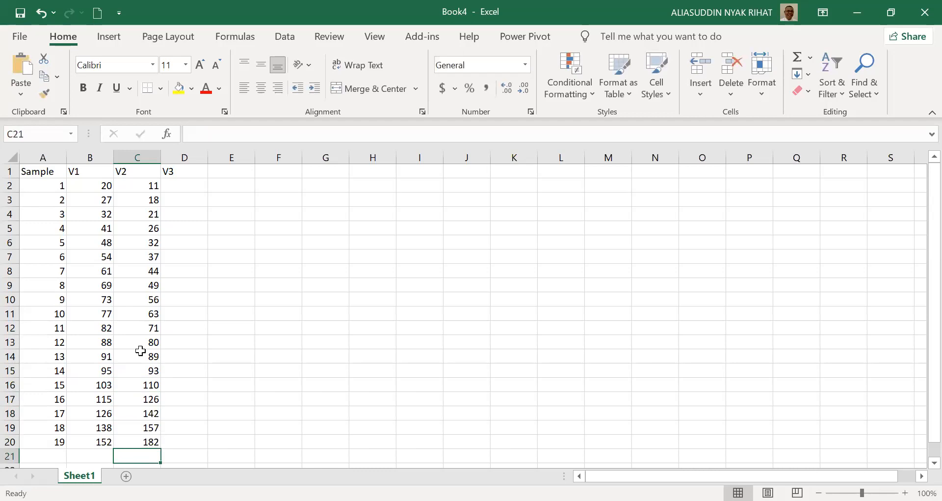
Step: Begin the V3 column with the values 67, 64 and 61 for samples 1 to 3 in D2:D4
key("Up")
key("Up")
key("Up")
key("Up")
key("Up")
key("Up")
key("Up")
key("Up")
key("Up")
key("Up")
key("Up")
key("Up")
key("Up")
key("Up")
key("Up")
key("Up")
key("Up")
key("Up")
key("Up")
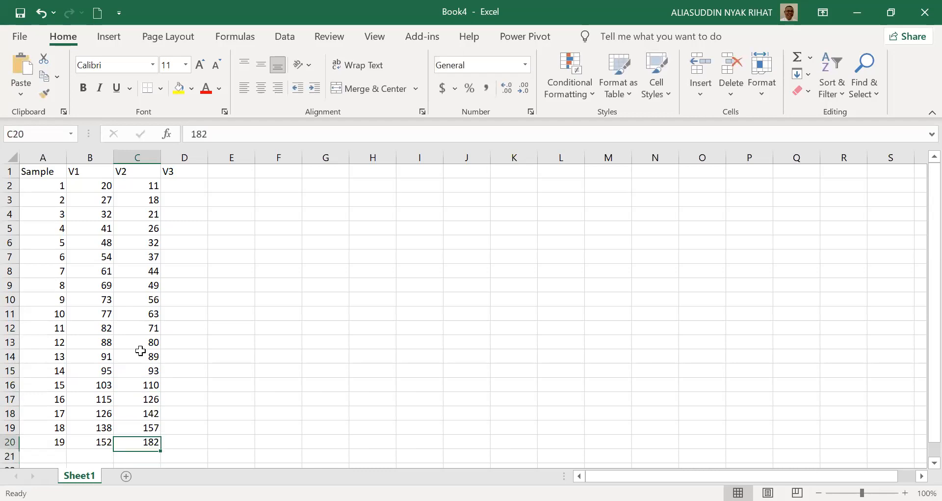
key("Right")
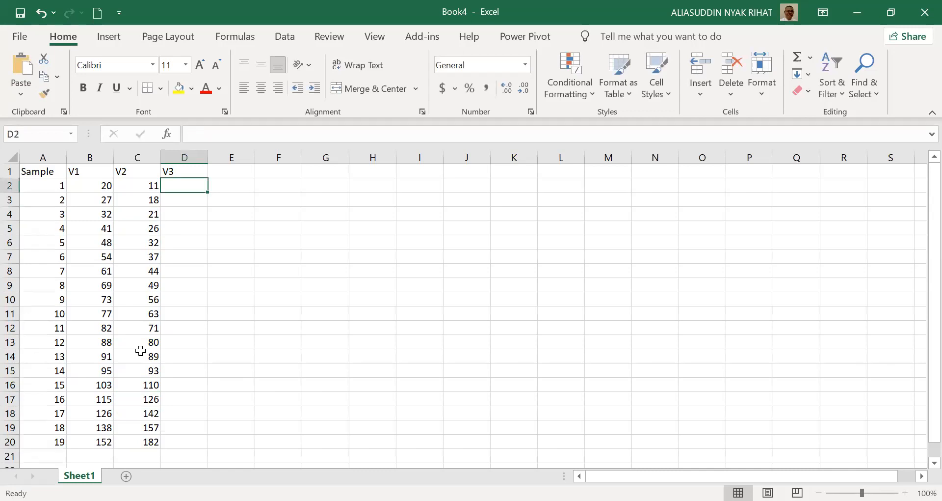
type("67")
key("Return")
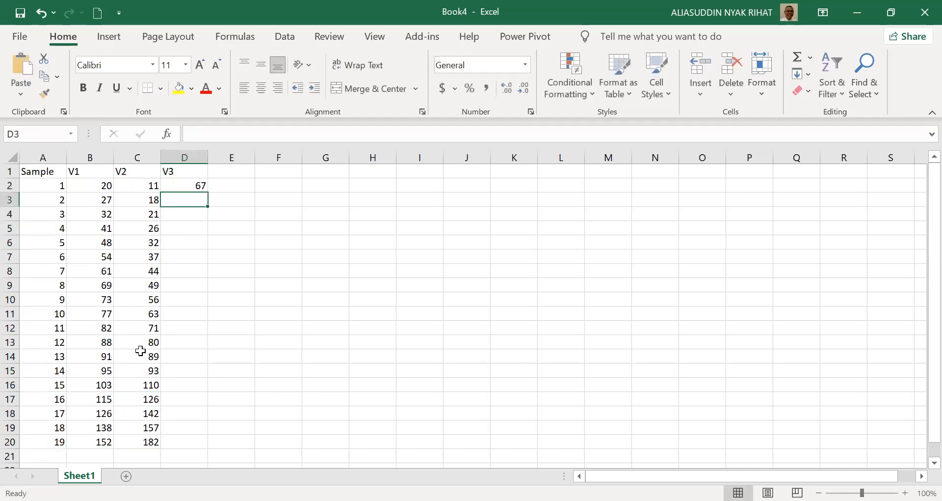
type("4")
key("Return")
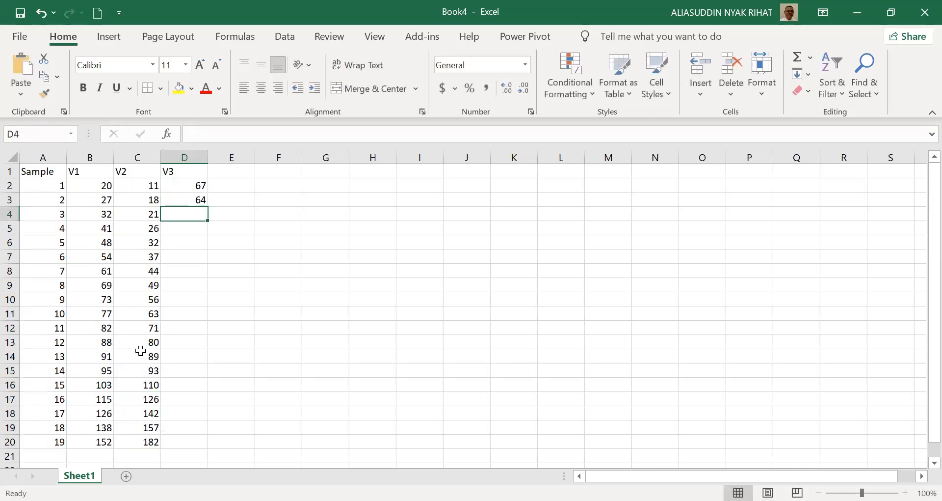
type("61")
key("Return")
Step: Enter the V3 values 57, 55 and 51 for samples 4 to 6 in D5:D7
type("5")
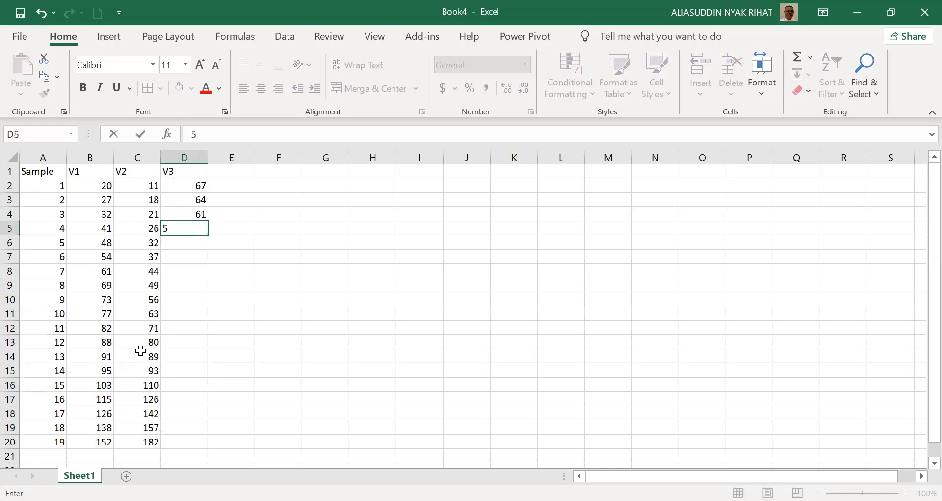
type("7")
key("Return")
type("55")
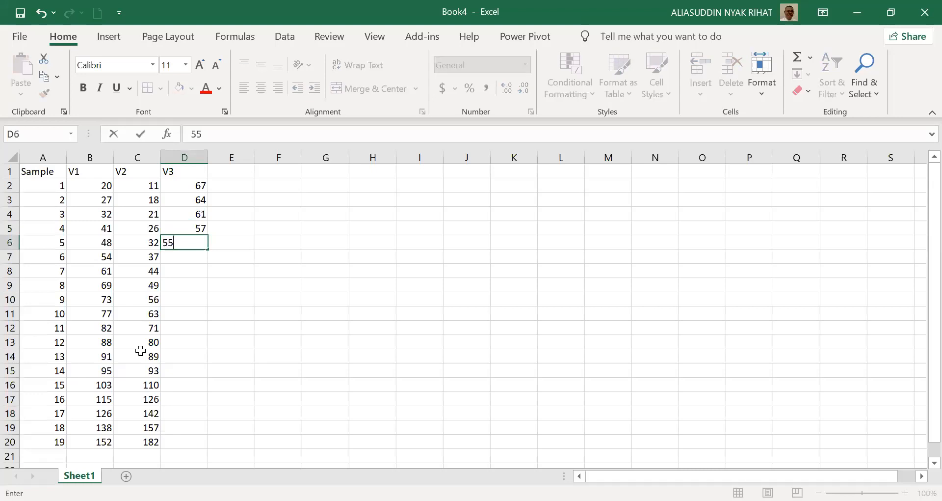
key("Return")
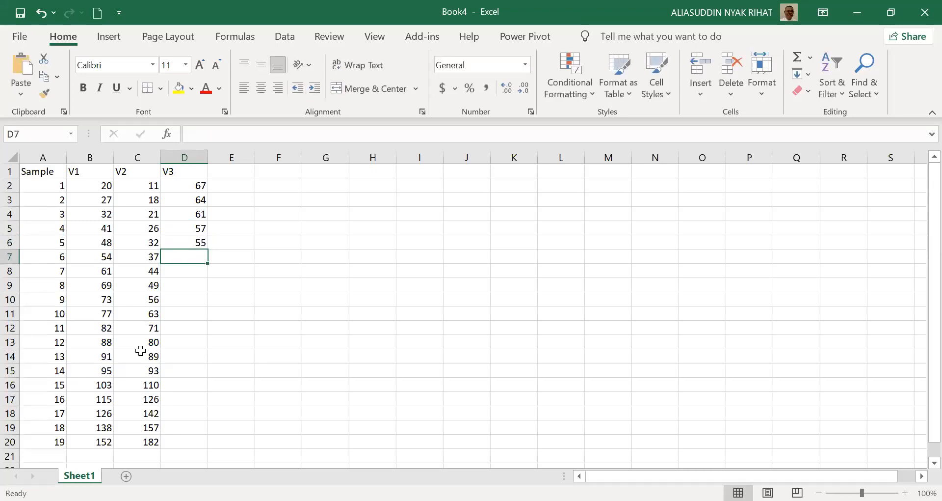
type("51")
key("Return")
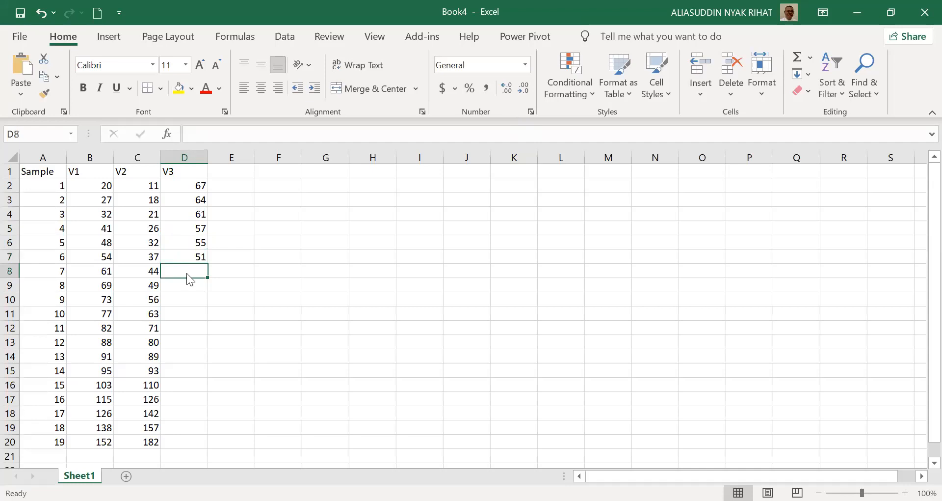
Step: Enter the V3 values 48, 42 and 36 for samples 7 to 9 in D8:D10
type("48")
key("Return")
type("42")
key("Return")
type("36")
key("Return")
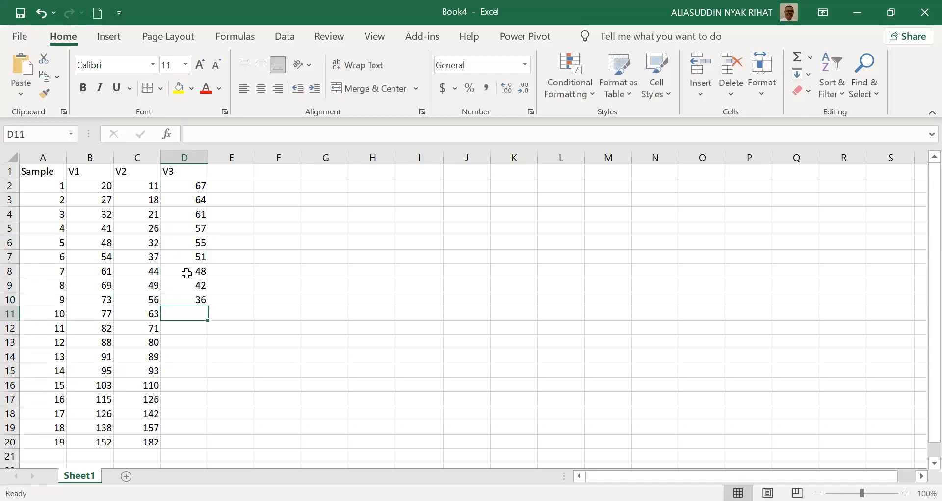
Step: Enter the V3 values 31 and 28 for samples 10 and 11 in D11:D12
type("32")
key("BackSpace")
type("1")
key("Return")
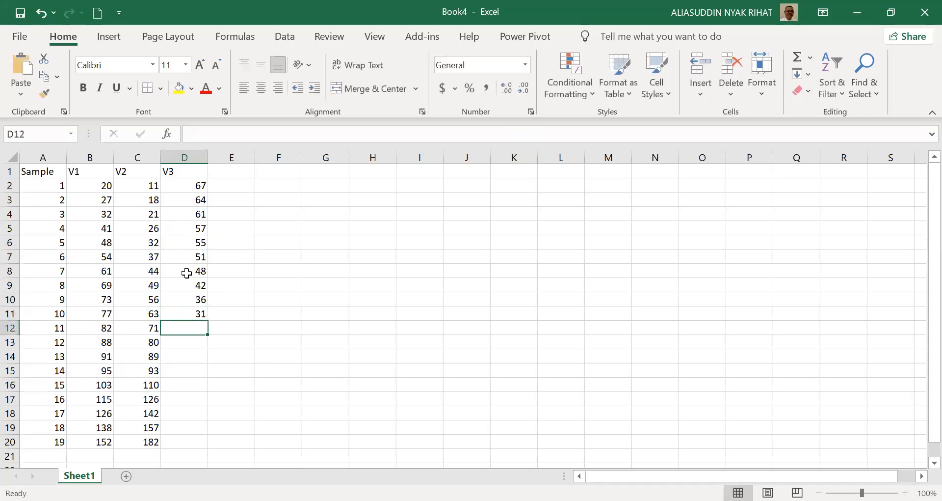
type("2")
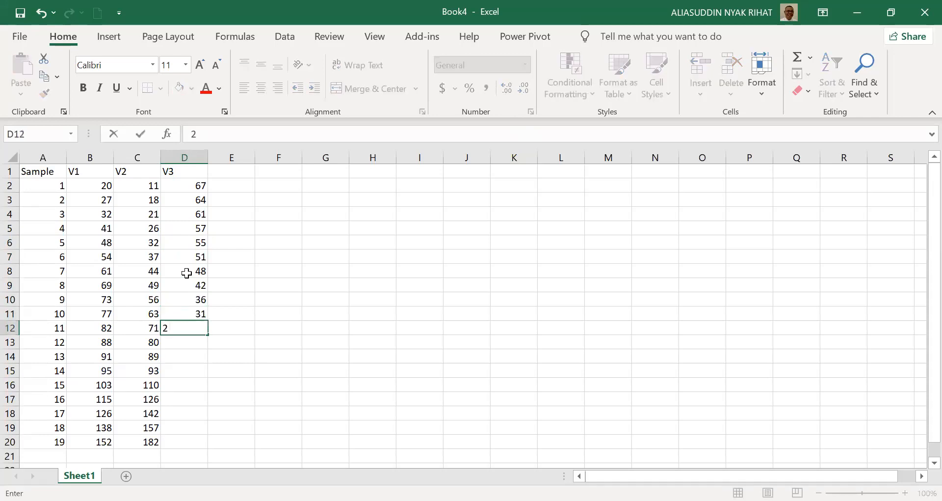
type("8")
key("Return")
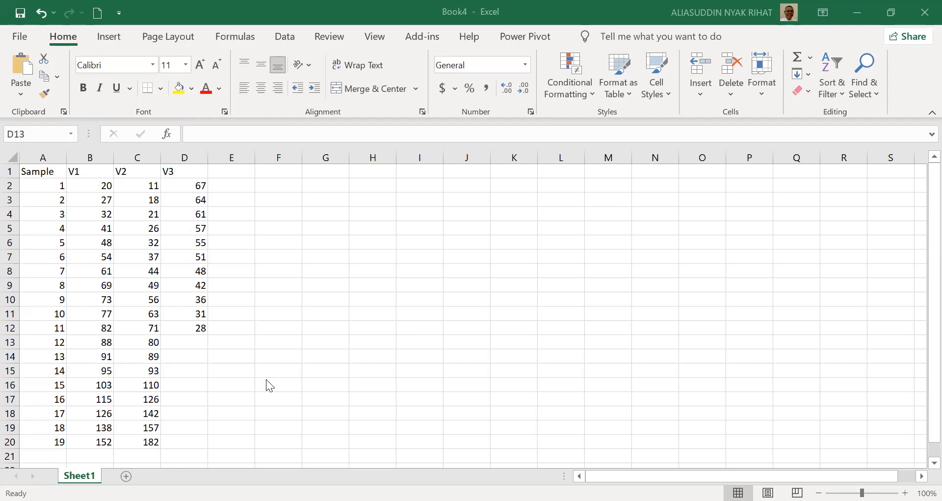
left_click(323, 279)
left_click(314, 201)
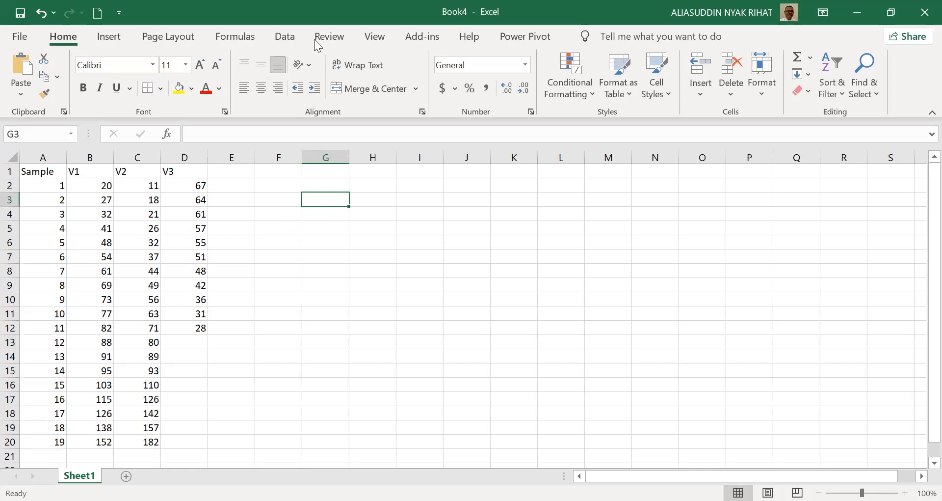
Step: Enter the V3 values 22, 20, 16 and 13 for samples 12 to 15 in D13:D16
left_click(196, 347)
type("22")
key("Return")
type("20")
key("Return")
type("16")
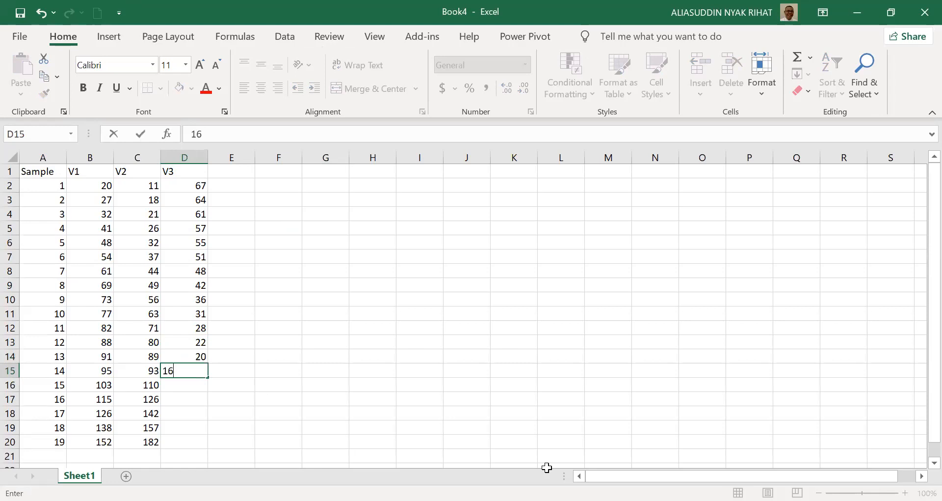
key("Return")
type("13")
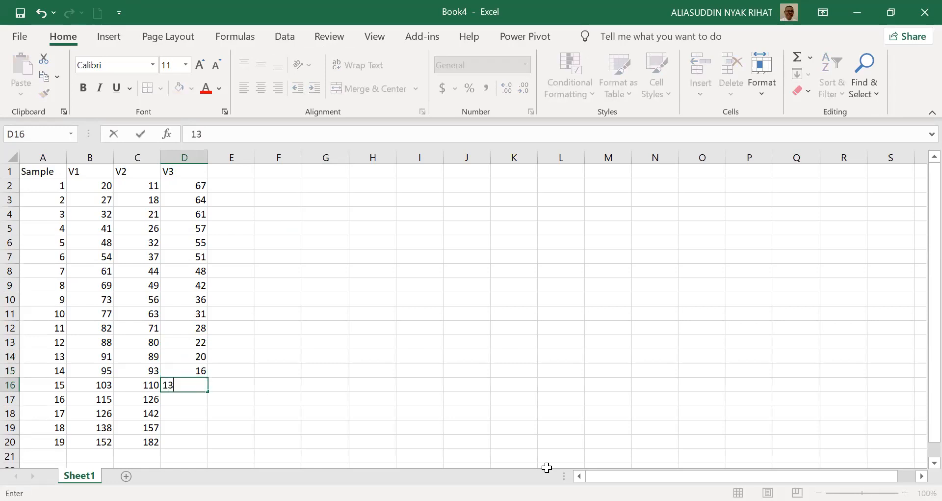
key("Return")
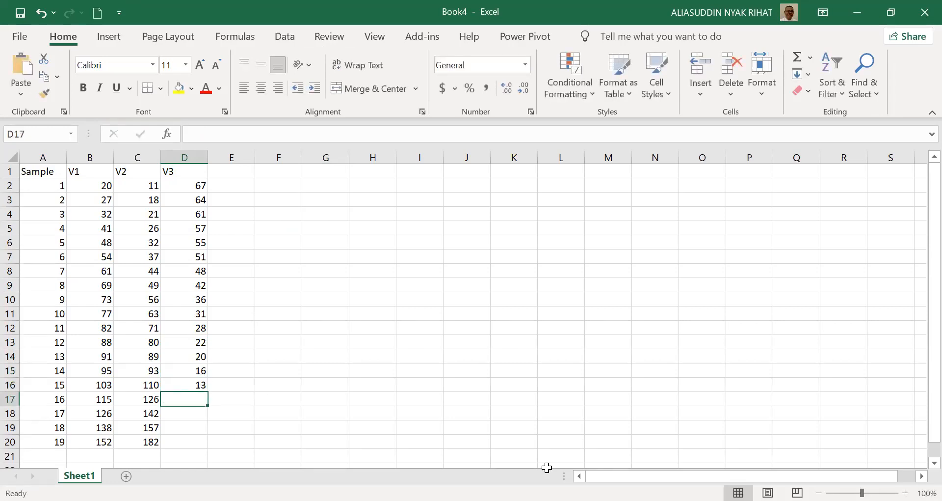
Step: Complete the V3 column with 10, 9, 5 and 3 for samples 16 to 19 in D17:D20
type("10")
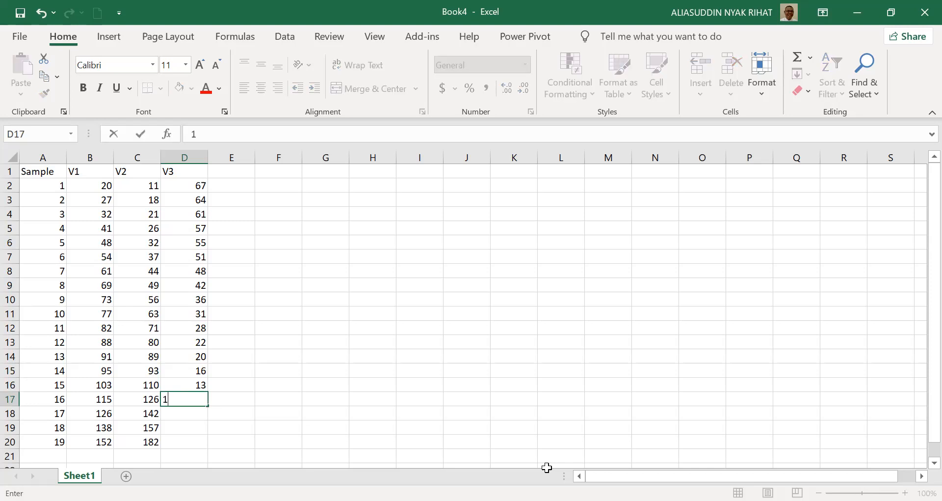
key("Return")
type("9")
key("Return")
type("5")
key("Return")
type("3")
key("Return")
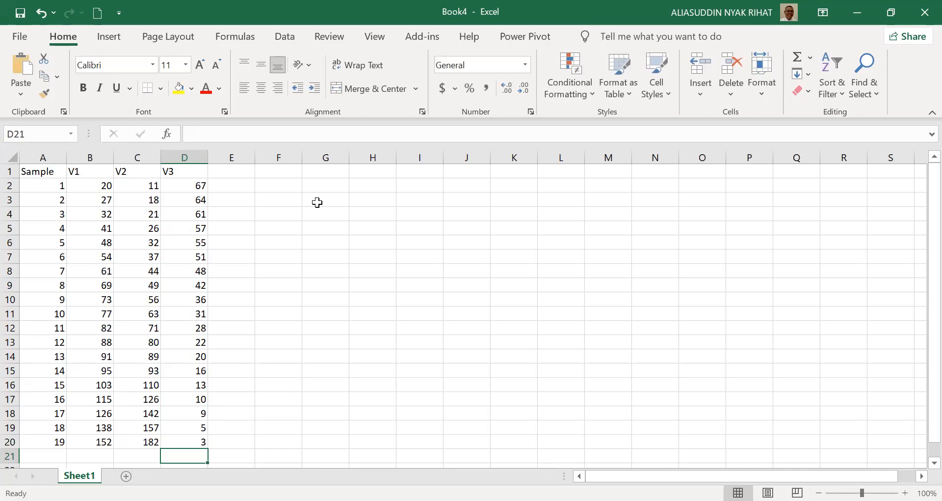
Step: Save the workbook as DATA INPUT in the ETRICS folder inside 01. AC on drive D
left_click(20, 33)
left_click(50, 239)
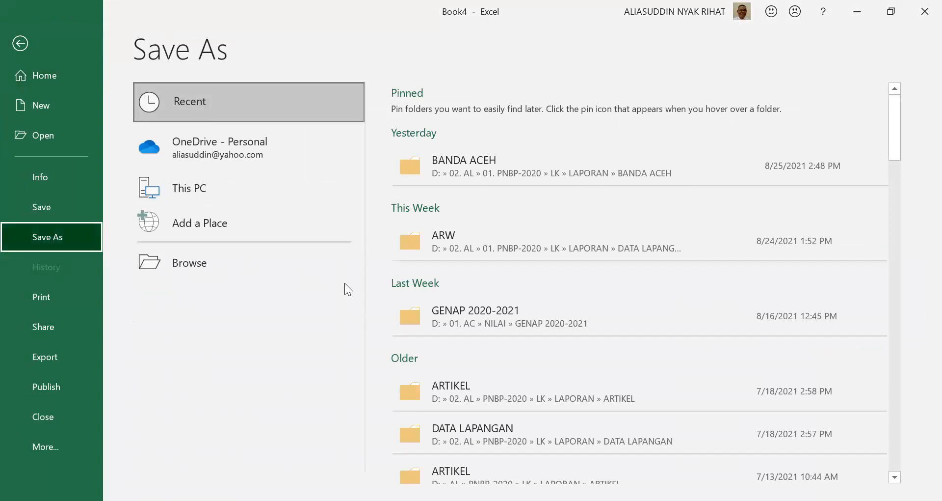
left_click(198, 257)
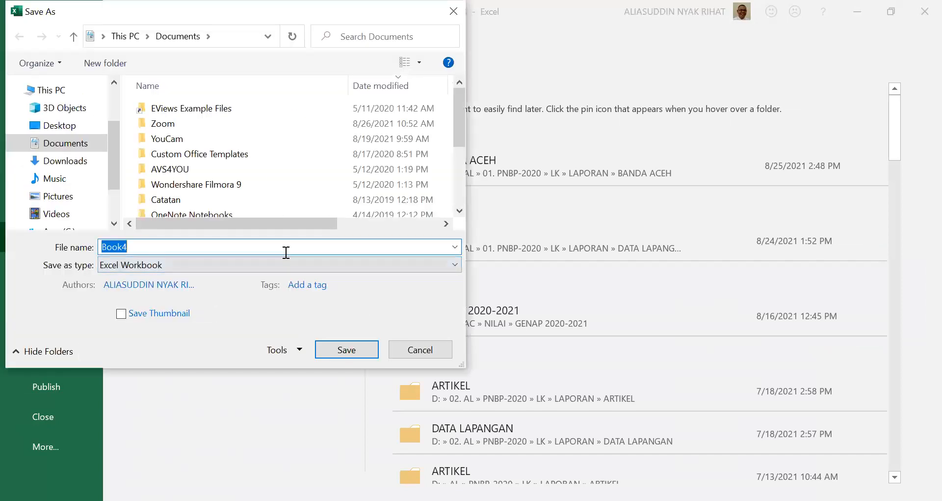
type("DATA INPUT")
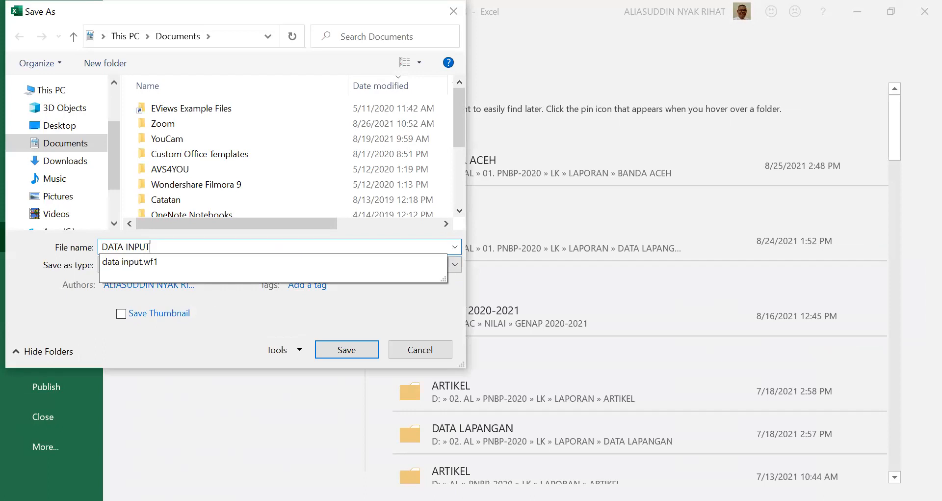
left_click(111, 206)
left_click(59, 190)
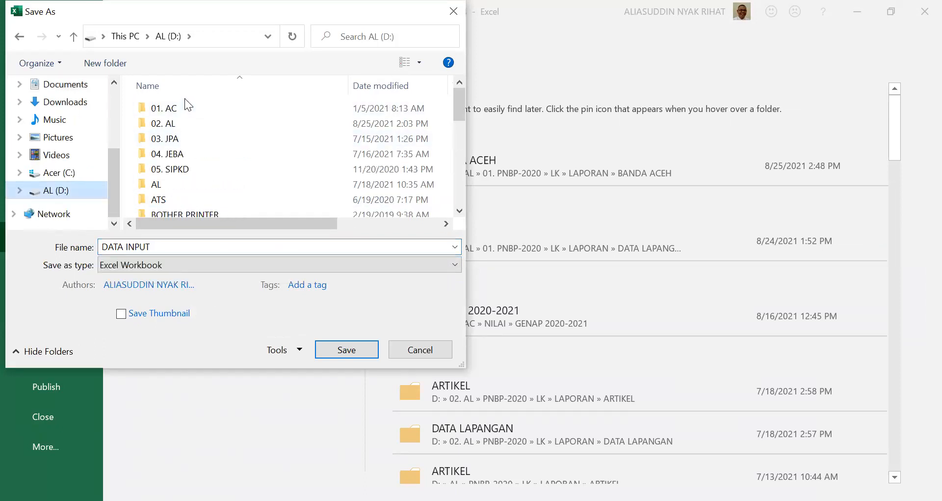
double_click(184, 101)
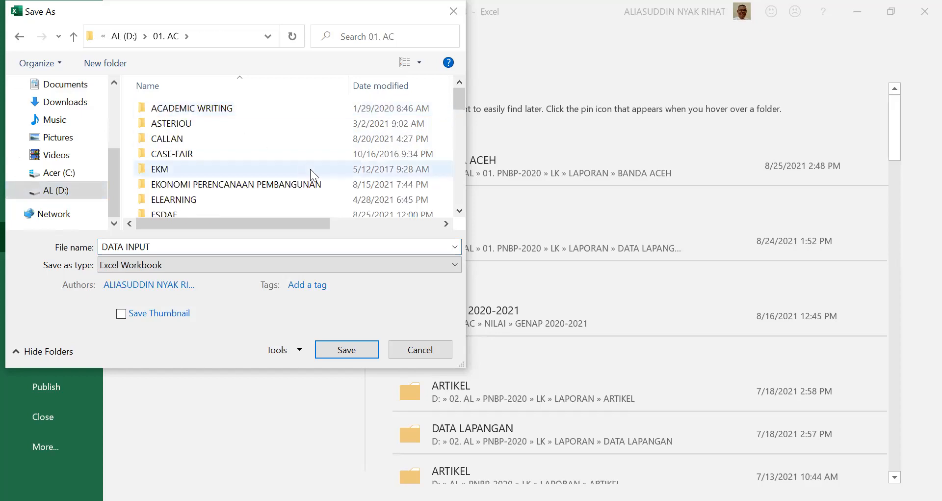
left_click(459, 212)
left_click(177, 195)
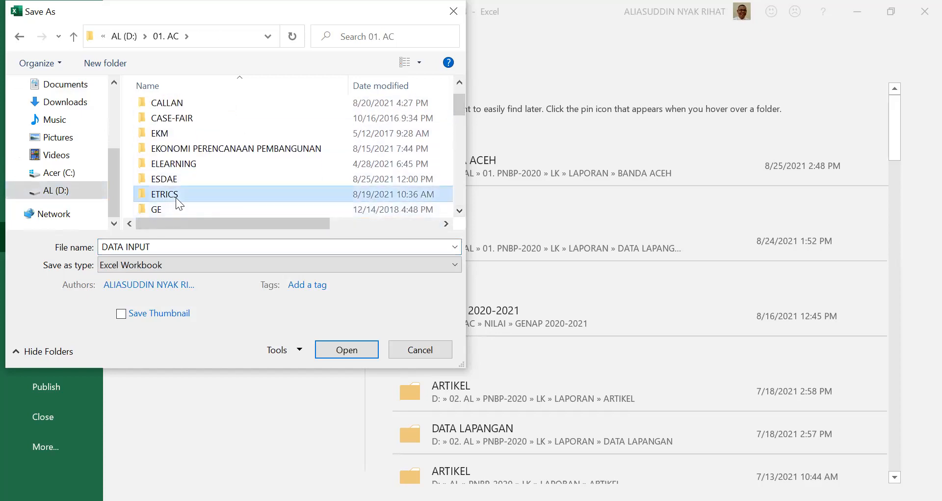
double_click(176, 196)
left_click(348, 347)
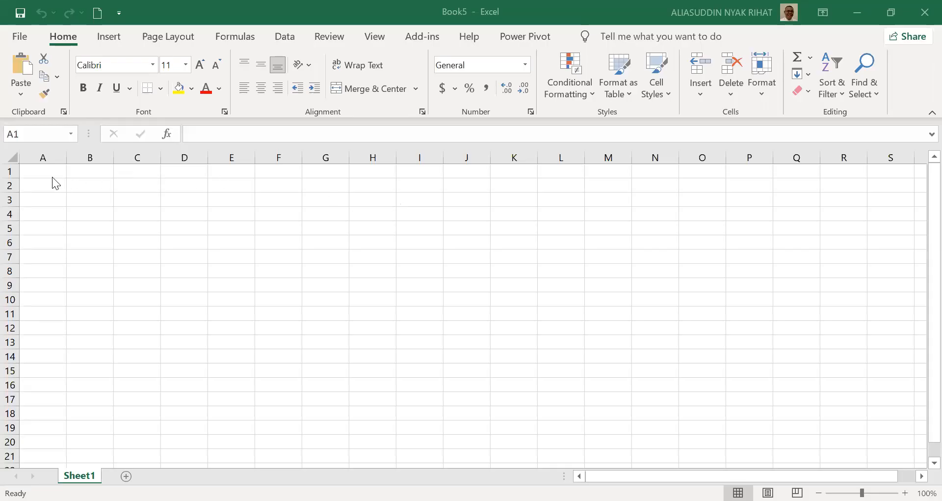
Step: Enter the column headings Year in A1 and Q in B1 of the new blank workbook
left_click(52, 177)
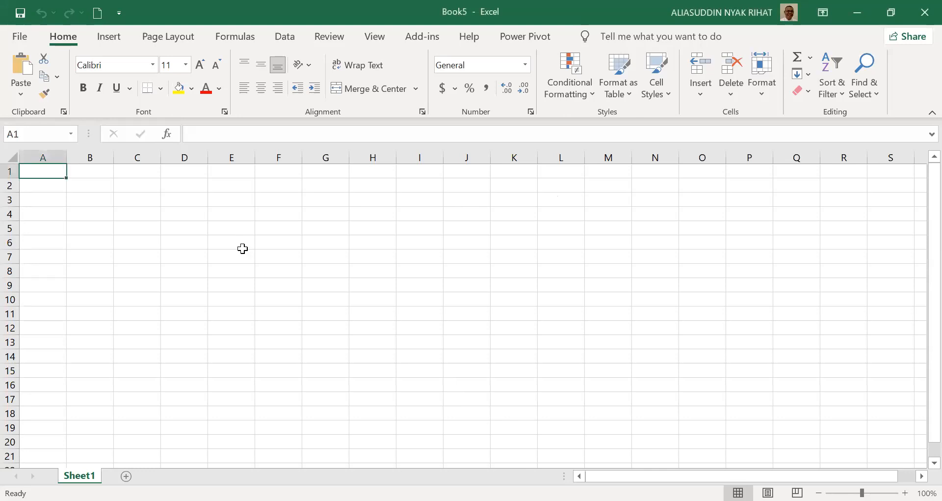
type("Year")
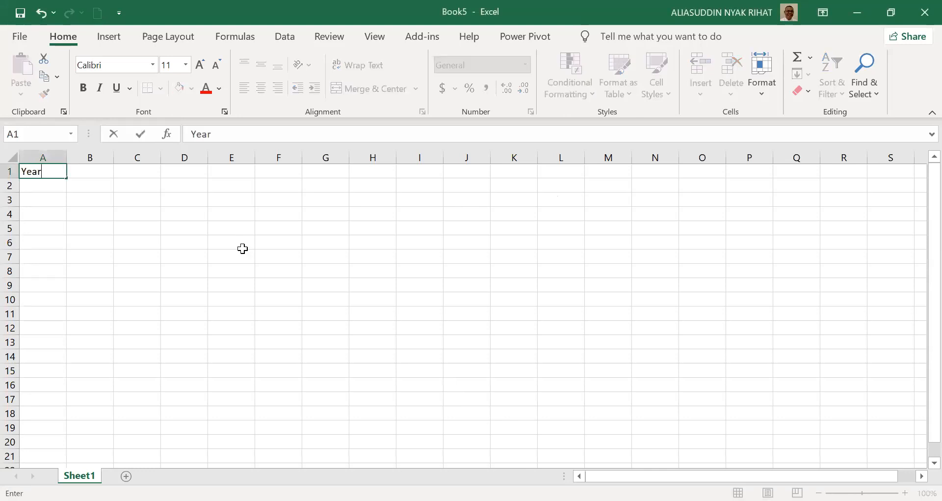
key("ctrl+Return")
key("Tab")
type("Q")
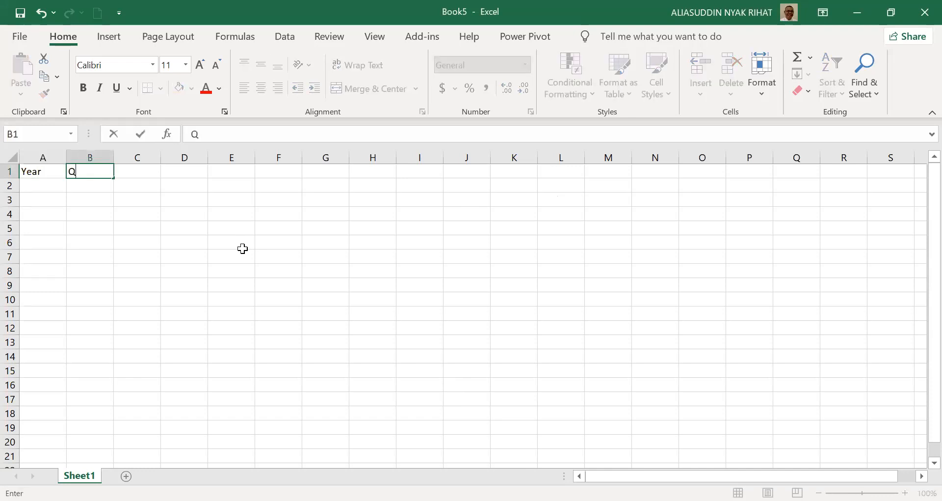
key("Tab")
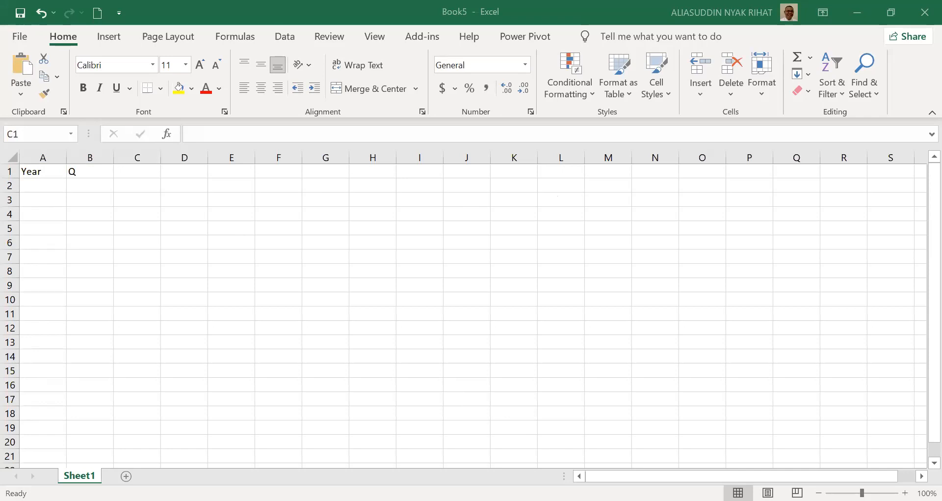
Step: Copy the year column with its Tahun heading from the source workbook and paste it into column A from A2 down
key("shift+Page_Down")
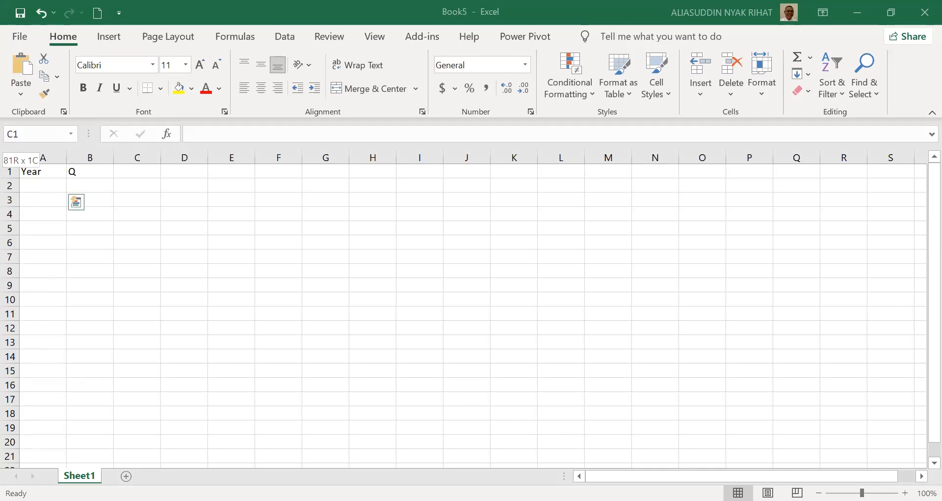
key("shift+Page_Down")
key("shift+Down")
key("shift+Down")
key("shift+Down")
key("shift+Down")
key("shift+Down")
key("shift+Down")
key("shift+Down")
key("shift+Down")
key("shift+Down")
key("shift+Down")
key("shift+Down")
key("shift+Down")
key("shift+Down")
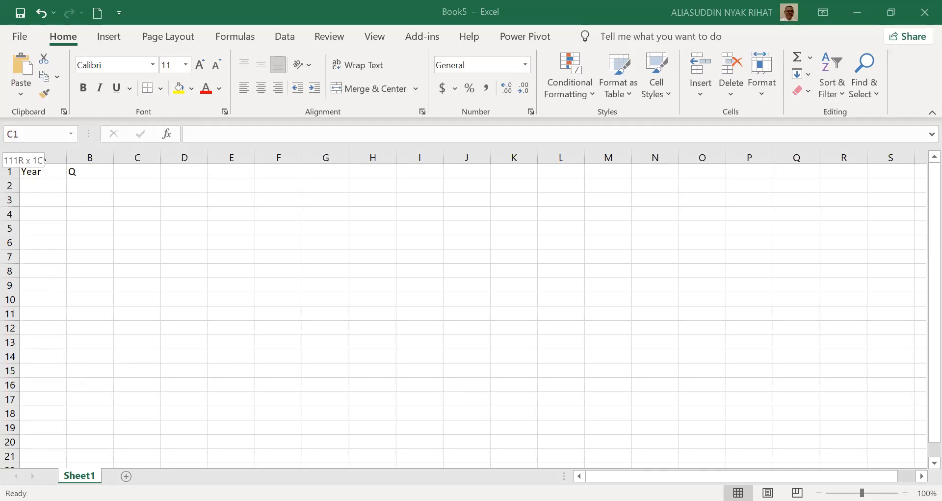
key("shift+Down")
key("shift+Down")
key("ctrl+c")
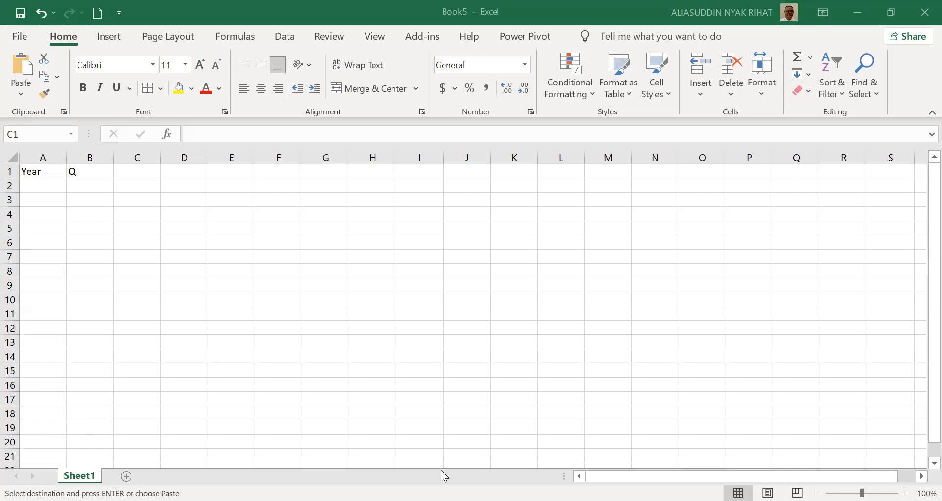
key("ctrl+v")
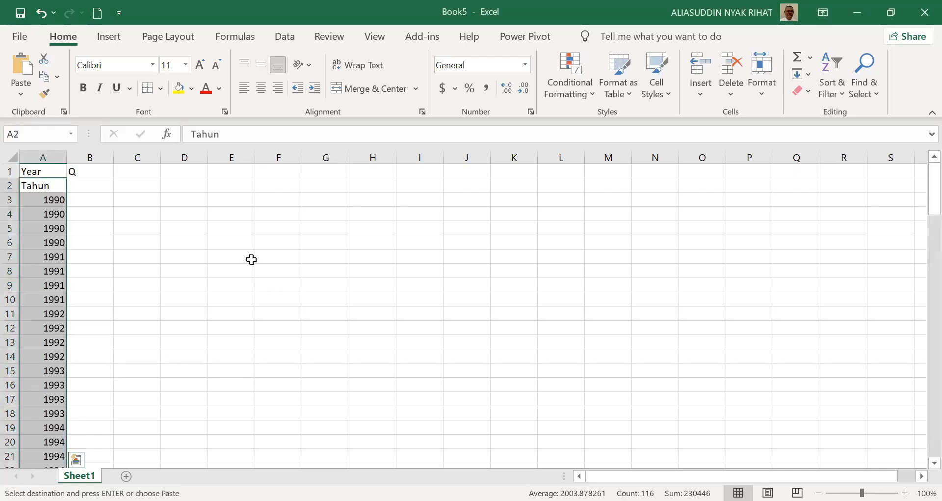
Step: Clear the duplicate Tahun heading from A2
left_click(61, 189)
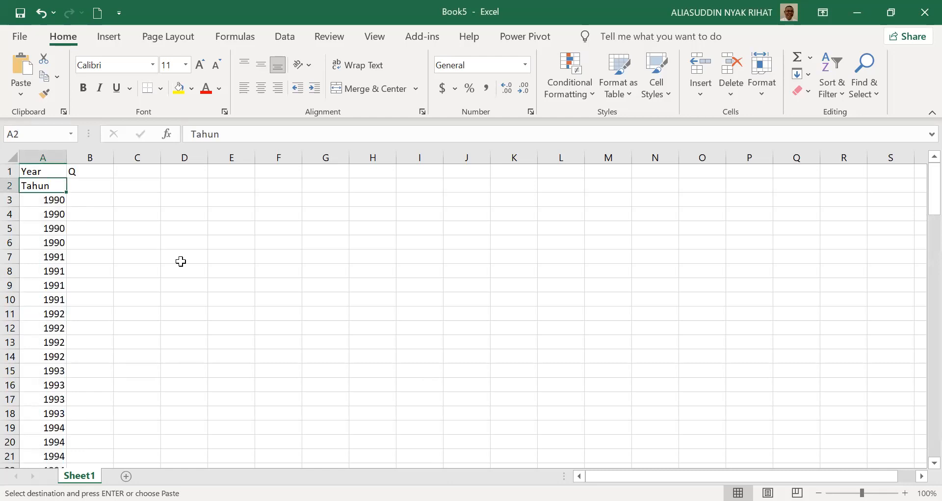
key("Delete")
key("Down")
key("Up")
Step: Move the years in A3:A117 up one row so they start in A2, directly beneath the Year heading
key("Down")
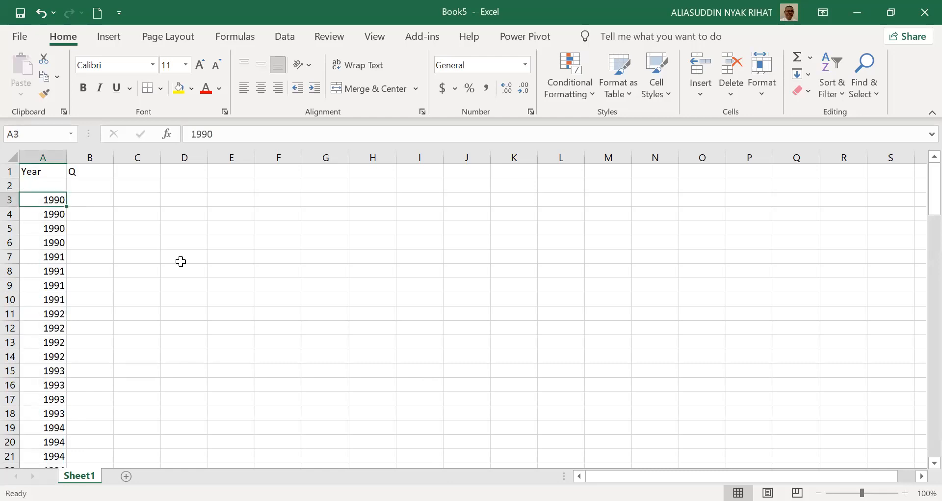
key("shift+Down")
key("shift+Down")
key("shift+Down")
key("shift+Down")
key("shift+Down")
key("shift+Down")
key("shift+Down")
key("shift+Down")
key("shift+Down")
key("shift+Down")
key("shift+Down")
key("shift+Down")
key("shift+Down")
key("shift+Down")
key("shift+Down")
key("shift+Down")
key("shift+Down")
key("shift+Down")
key("shift+Down")
key("shift+Down")
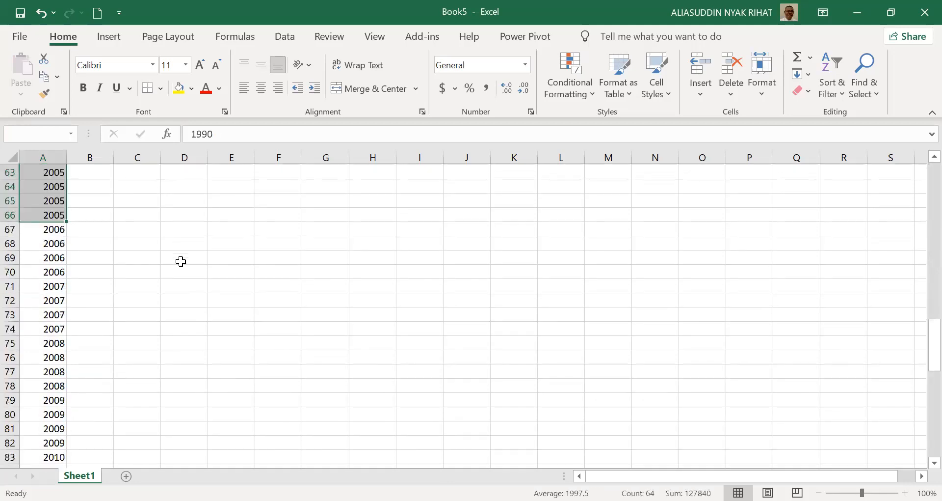
key("shift+Down")
key("shift+Down")
key("shift+Down")
key("shift+Down")
key("shift+Down")
key("shift+Down")
key("shift+Down")
key("shift+Down")
key("shift+Down")
key("shift+Down")
key("shift+Down")
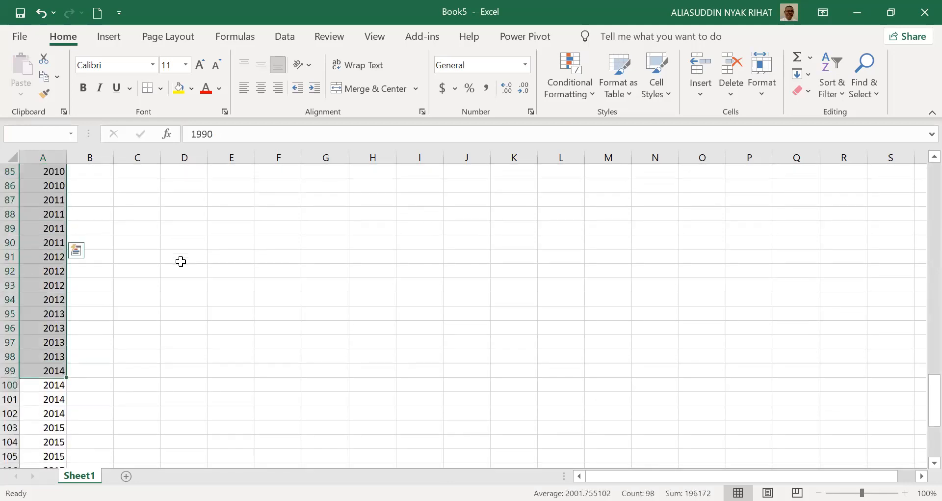
key("shift+Down")
key("shift+Down")
key("shift+Down")
key("shift+Down")
key("shift+Down")
key("shift+Down")
key("shift+Down")
key("shift+Down")
key("shift+Down")
key("shift+Down")
key("shift+Down")
key("shift+Down")
key("shift+Down")
key("shift+Down")
key("shift+Down")
key("shift+Down")
key("shift+Down")
key("shift+Down")
key("shift+Down")
key("shift+Down")
key("shift+Up")
key("shift+Up")
key("shift+Up")
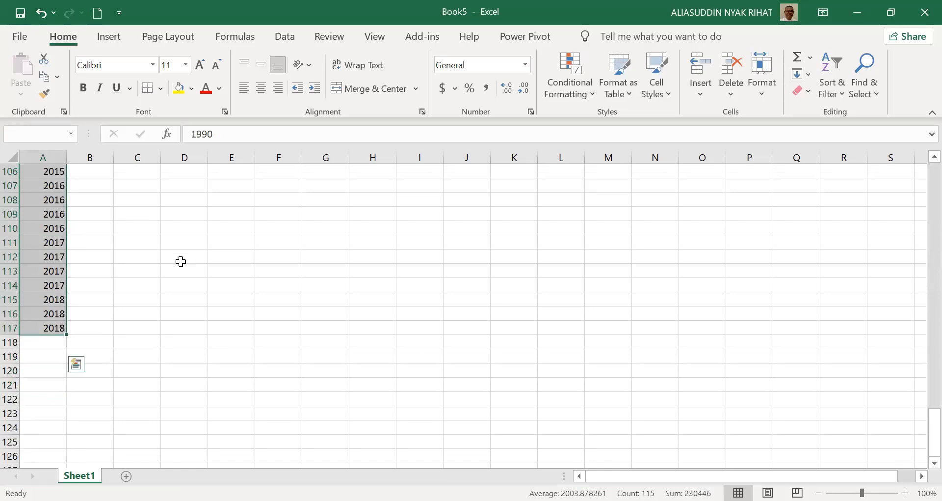
key("ctrl+x")
key("Up")
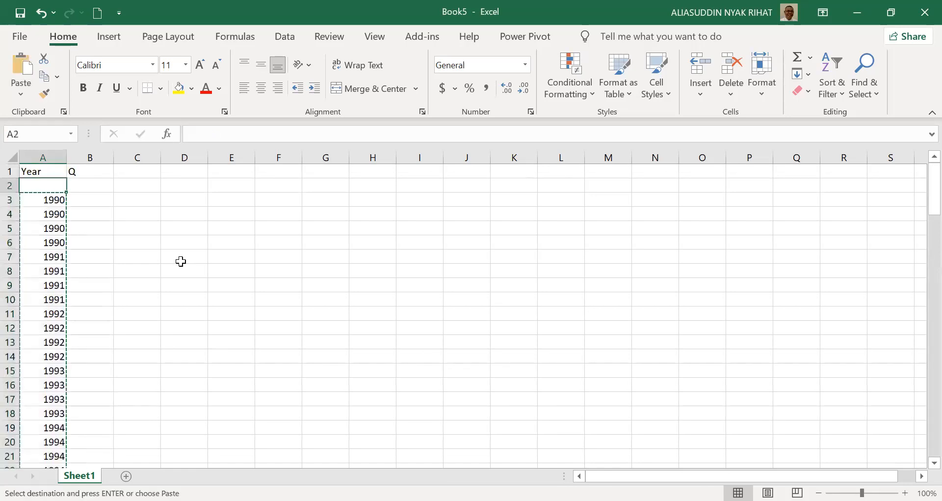
key("Return")
Step: Check the year list in column A down to its last rows and return to B2
key("Right")
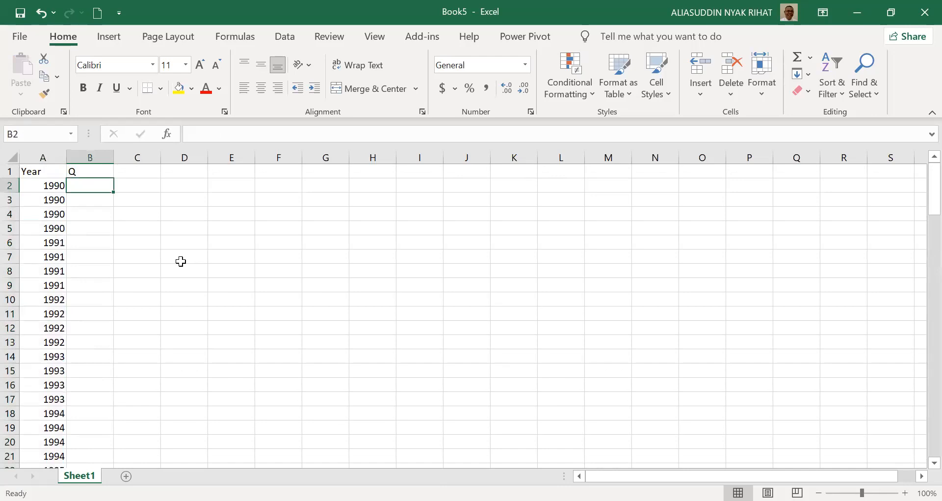
key("Down")
key("Down")
key("Down")
key("Down")
key("Down")
key("Down")
key("Down")
key("Down")
key("Down")
key("Down")
key("Down")
key("Down")
key("Down")
key("Down")
key("Down")
key("Down")
key("Down")
key("Down")
key("Down")
key("Down")
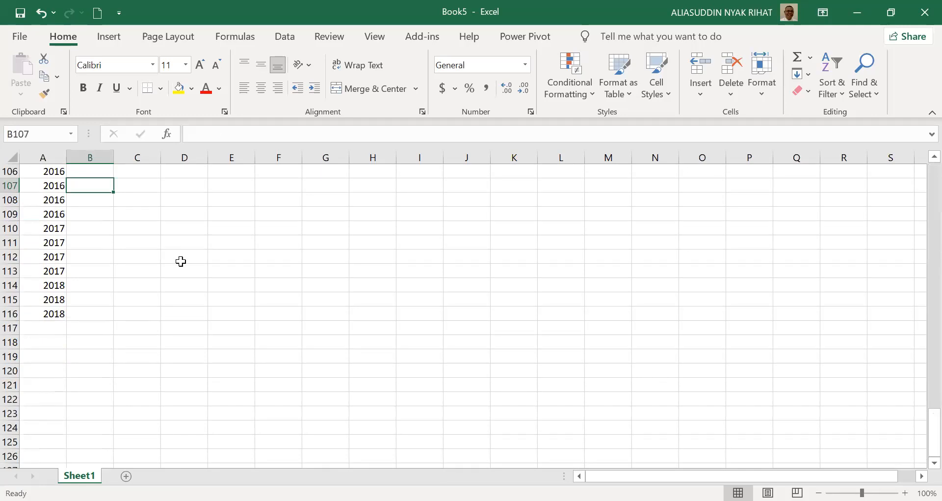
key("Up")
key("Up")
key("Up")
key("Up")
key("Up")
key("Up")
key("Up")
key("Up")
key("Up")
key("Up")
key("Up")
key("Up")
key("Up")
key("Up")
key("Up")
key("Up")
key("Up")
key("Up")
key("Up")
key("Up")
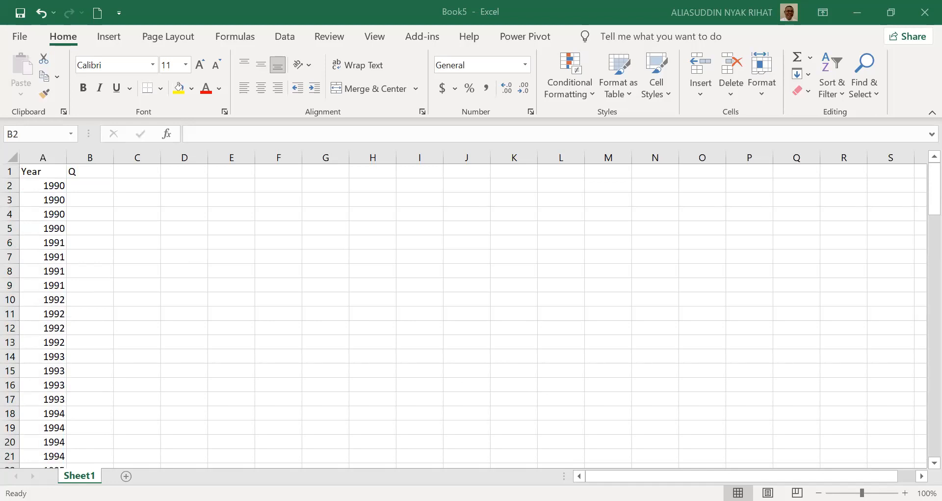
Step: Copy the 115 quarter numbers from the source workbook and paste them under the Q heading from B2 down
key("shift+Page_Down")
key("shift+Down")
key("shift+Down")
key("shift+Down")
key("shift+Down")
key("shift+Down")
key("shift+Down")
key("shift+Down")
key("shift+Down")
key("shift+Down")
key("shift+Down")
key("shift+Down")
key("shift+Down")
key("shift+Down")
key("shift+Down")
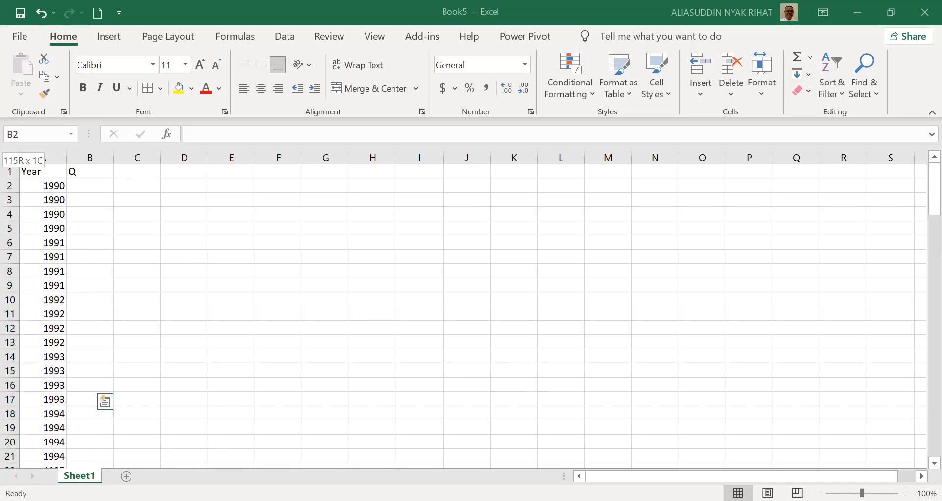
key("ctrl+c")
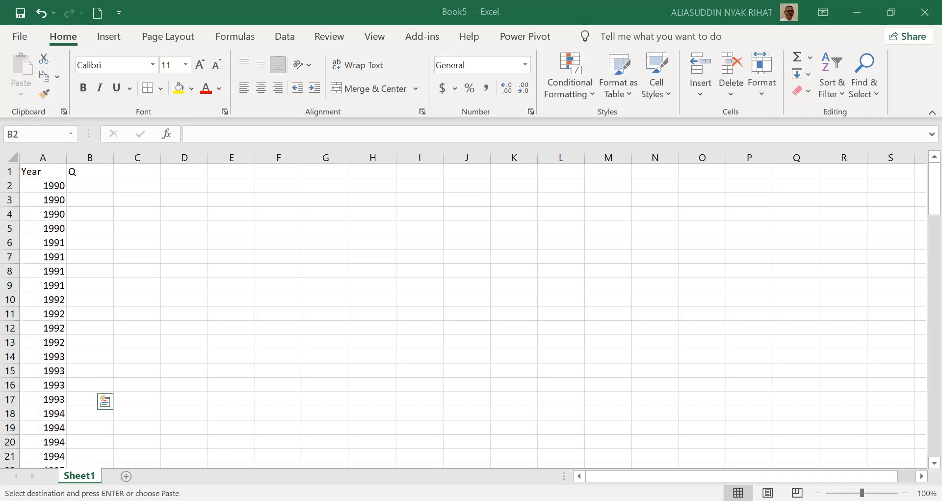
key("ctrl+v")
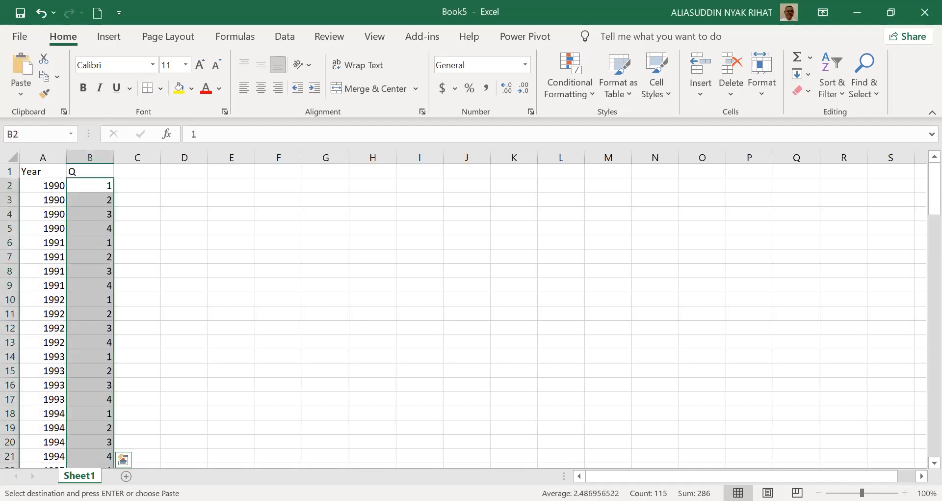
key("Down")
key("Up")
key("Up")
key("Right")
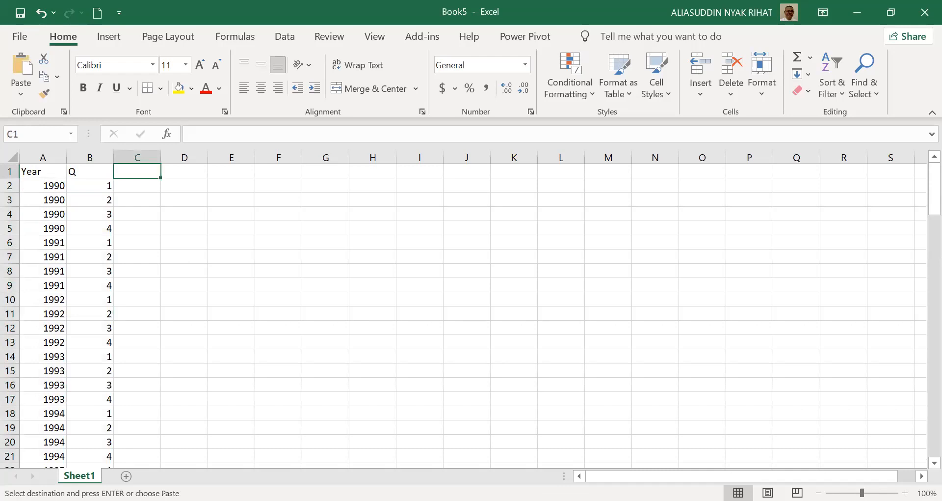
Step: Copy the M1 and RATE columns with their headings from the source workbook and paste them from C1 down
key("alt+Tab")
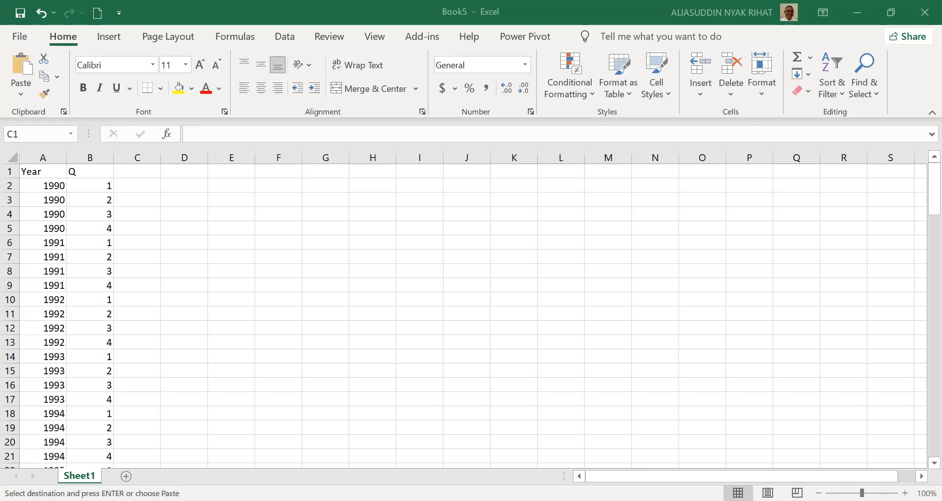
key("shift+Right")
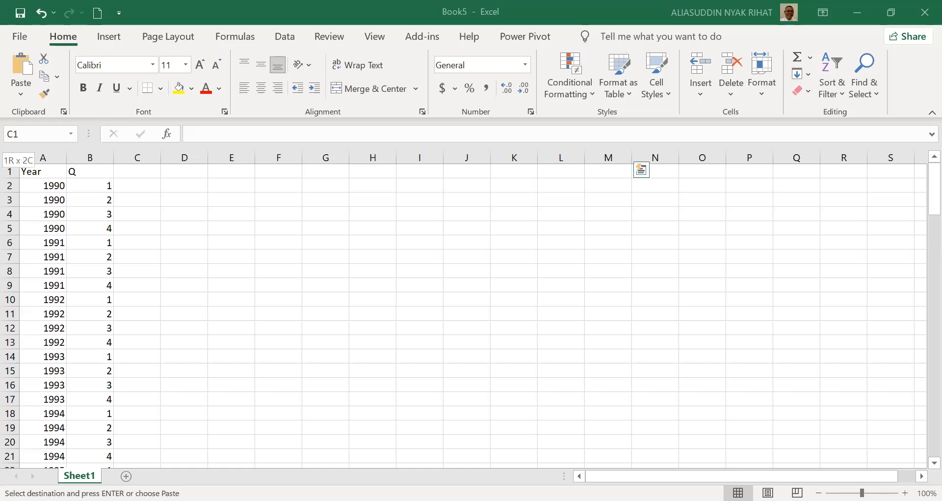
key("ctrl+shift+Down")
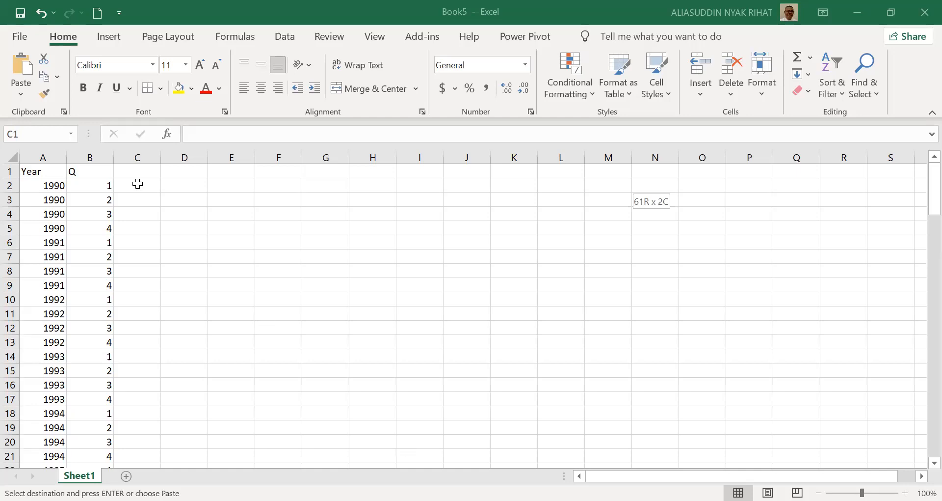
key("ctrl+v")
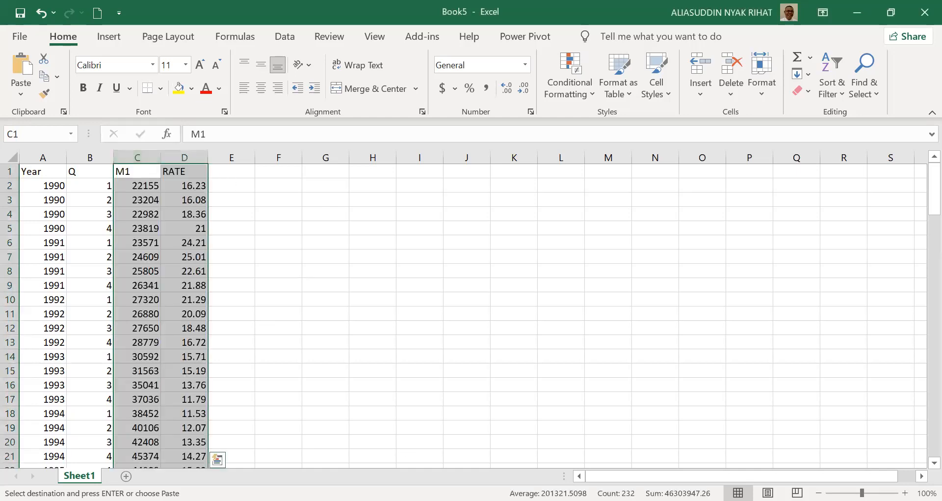
Step: Copy the GDP column with its heading from the source workbook, paste it from E1 down and check its last rows
left_click(228, 175)
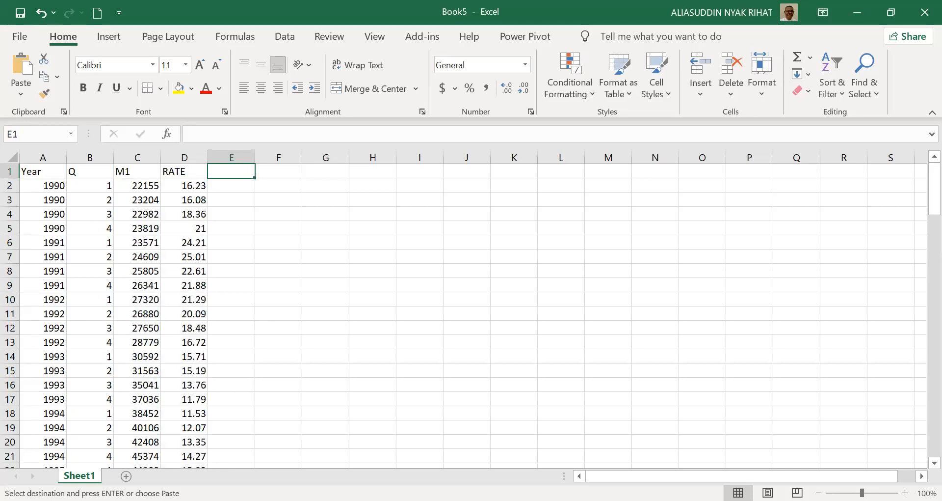
key("alt+Tab")
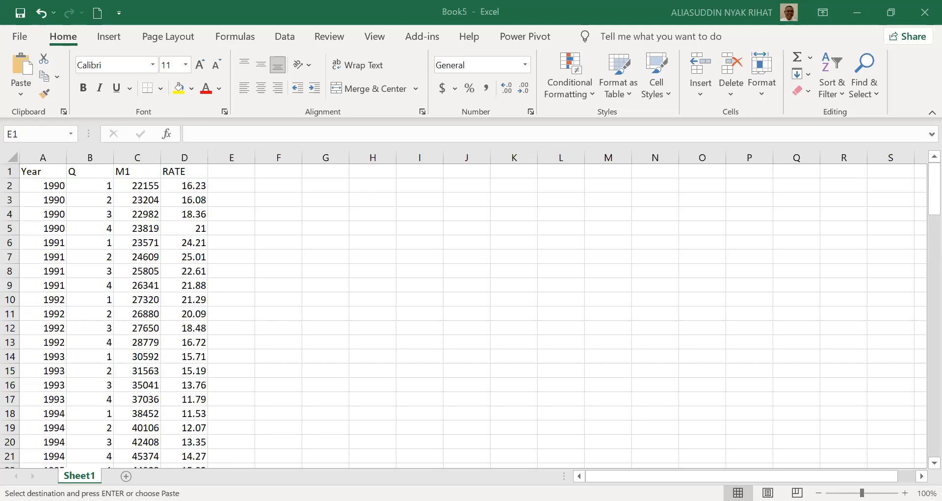
key("ctrl+shift+Down")
key("ctrl+Down")
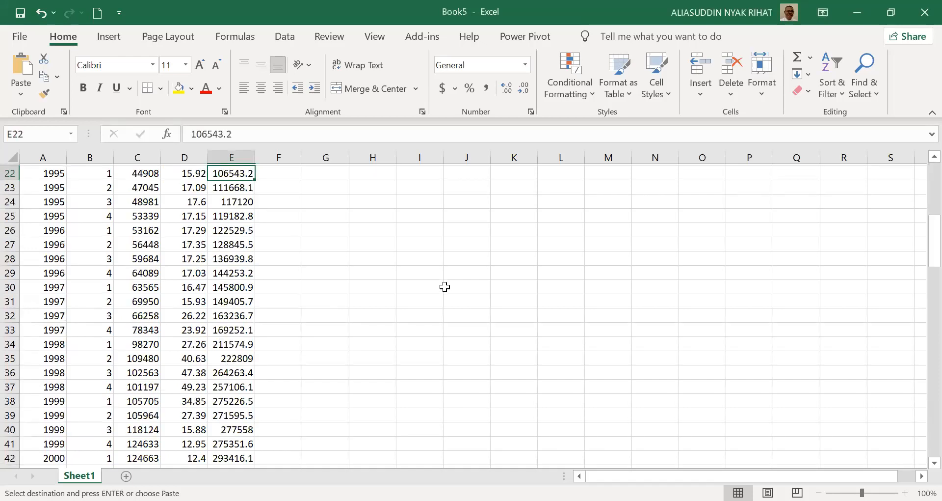
key("Page_Down")
key("Page_Down")
key("Page_Down")
key("Page_Down")
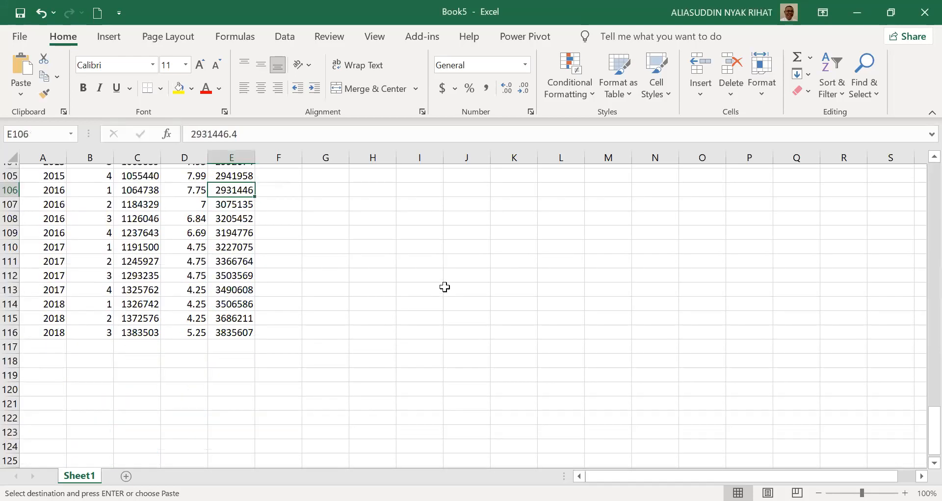
key("ctrl+Up")
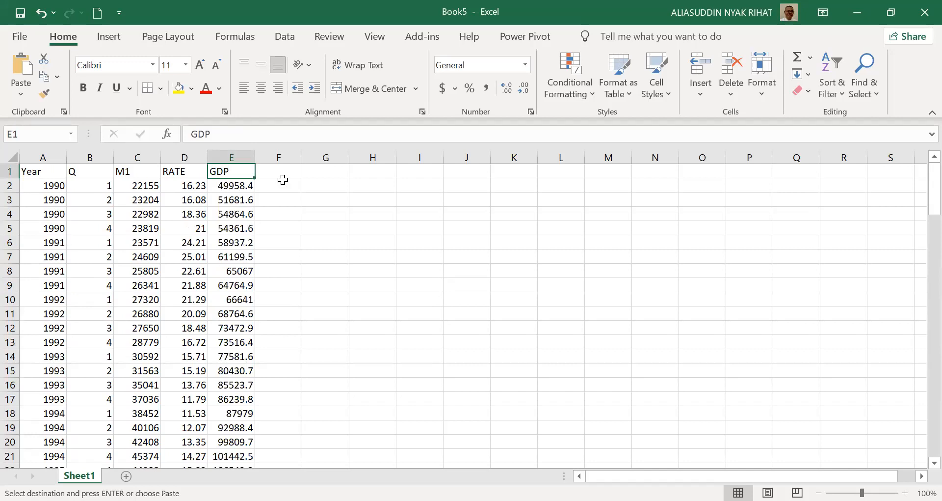
Step: Save the workbook in the ETRICS folder as MONEY DEMAND 2021
left_click(20, 38)
left_click(42, 236)
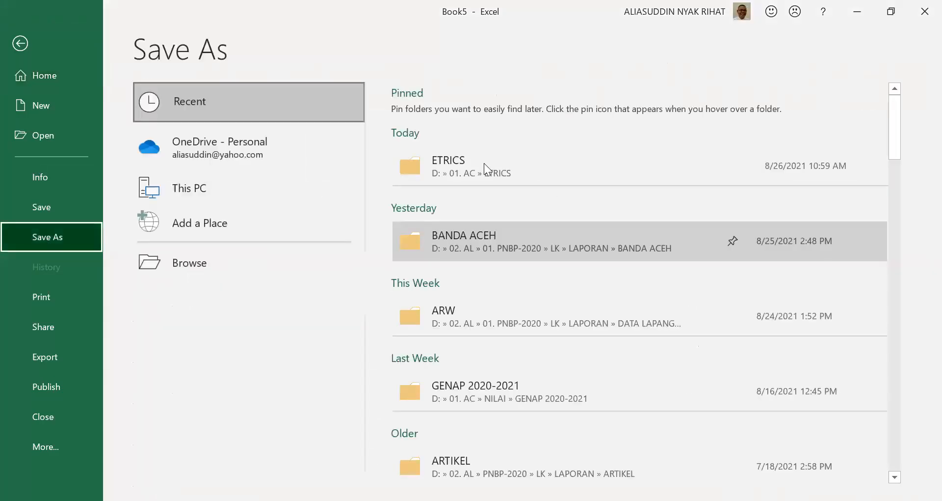
left_click(484, 163)
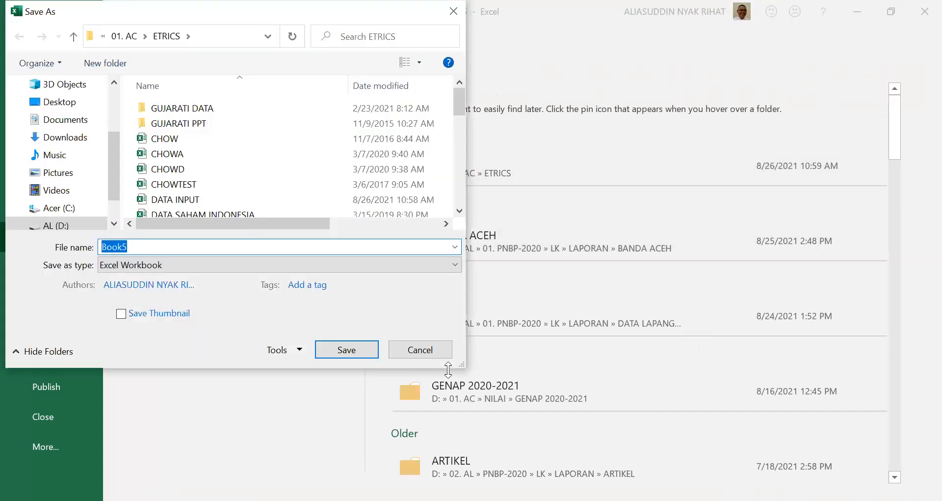
type("MONEY")
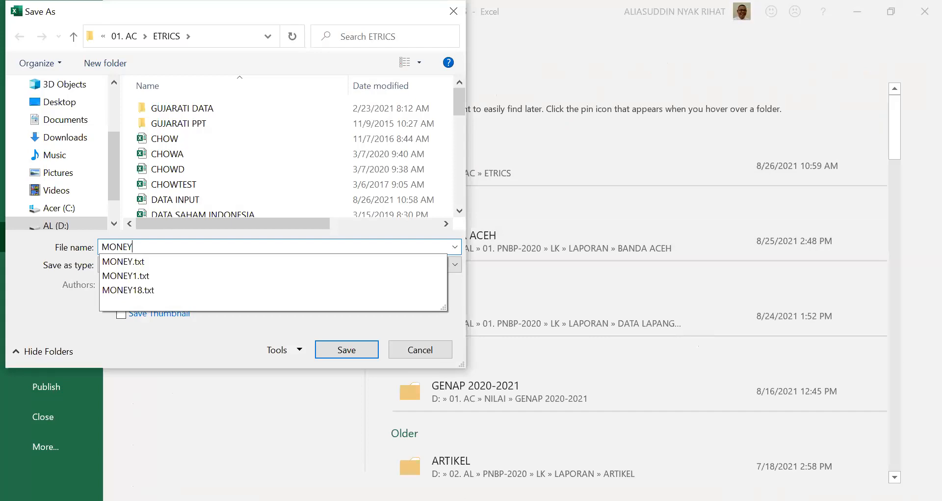
type(" DEMAND 2021")
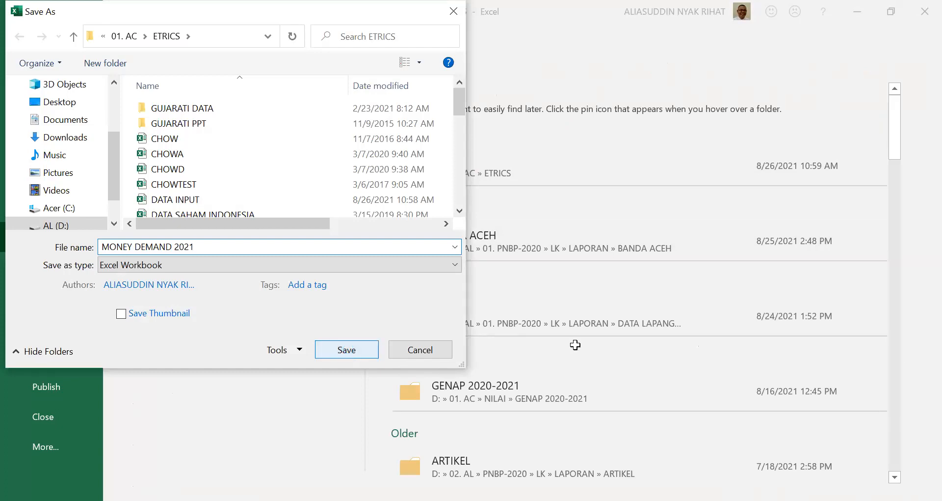
key("Return")
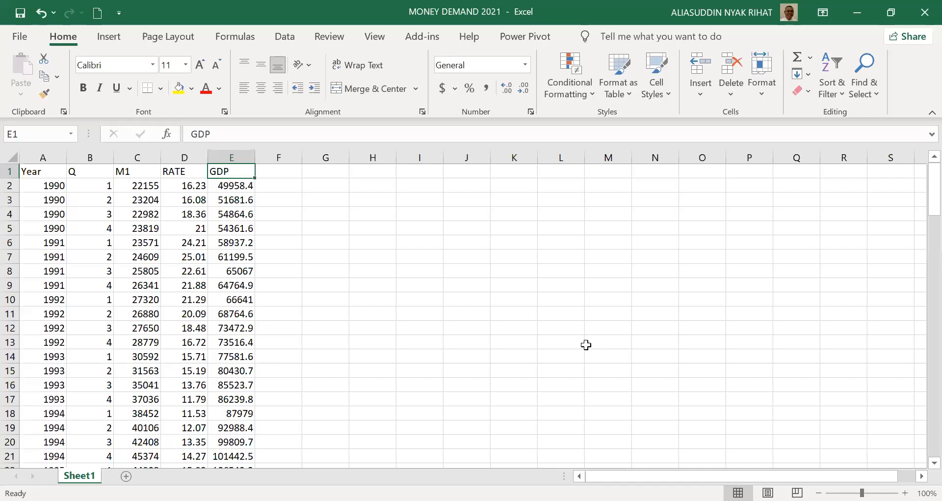
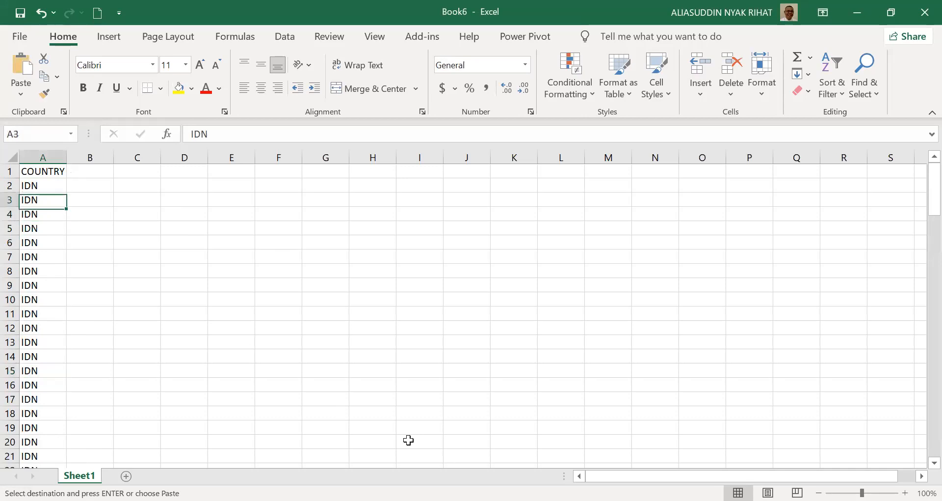
Step: Check the country codes in column A of the new workbook down to the last rows
key("Down")
key("Down")
key("Down")
key("Down")
key("Down")
key("Down")
key("Down")
key("Down")
key("Down")
key("Down")
key("Down")
key("Down")
key("Down")
key("Down")
key("Down")
key("Down")
key("Down")
key("Down")
key("Down")
key("Down")
key("Down")
key("Down")
key("Down")
key("Down")
key("Down")
key("Down")
key("Down")
key("Down")
key("Down")
key("Down")
key("Down")
key("Down")
key("Down")
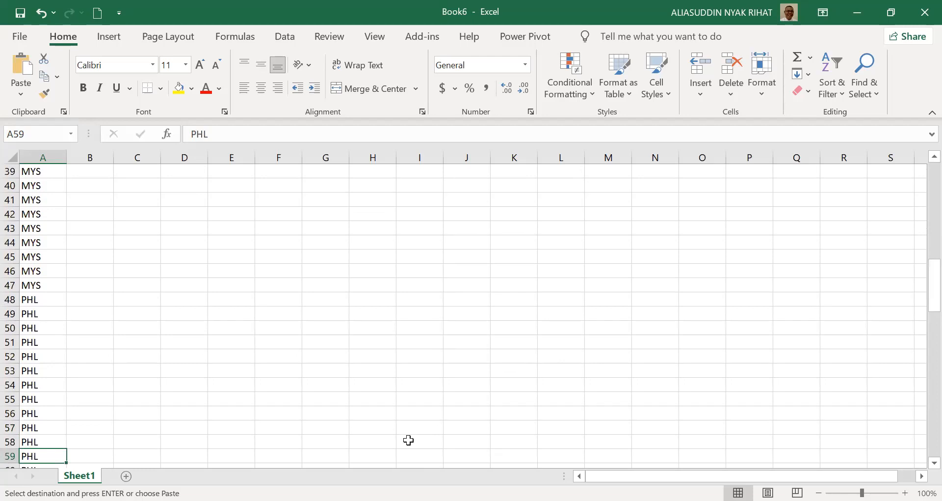
key("Down")
key("Down")
key("Down")
key("Down")
key("Down")
key("Down")
key("Down")
key("Down")
key("Down")
key("Down")
key("Down")
key("Down")
key("Down")
key("Down")
key("Down")
key("Down")
key("Down")
key("Down")
key("Down")
key("Down")
key("Down")
key("Down")
key("Down")
key("Down")
key("Down")
key("Down")
key("Down")
key("Down")
key("Down")
key("Down")
key("Down")
key("Down")
key("Down")
key("Down")
key("Down")
key("Down")
key("Down")
key("Down")
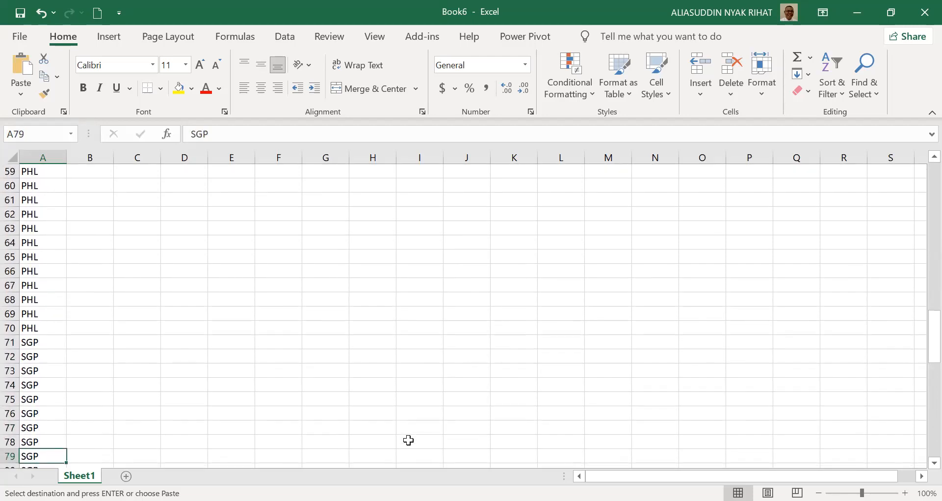
key("Down")
key("Down")
key("Down")
key("Down")
key("Down")
key("Down")
key("Down")
key("Down")
key("Down")
key("Down")
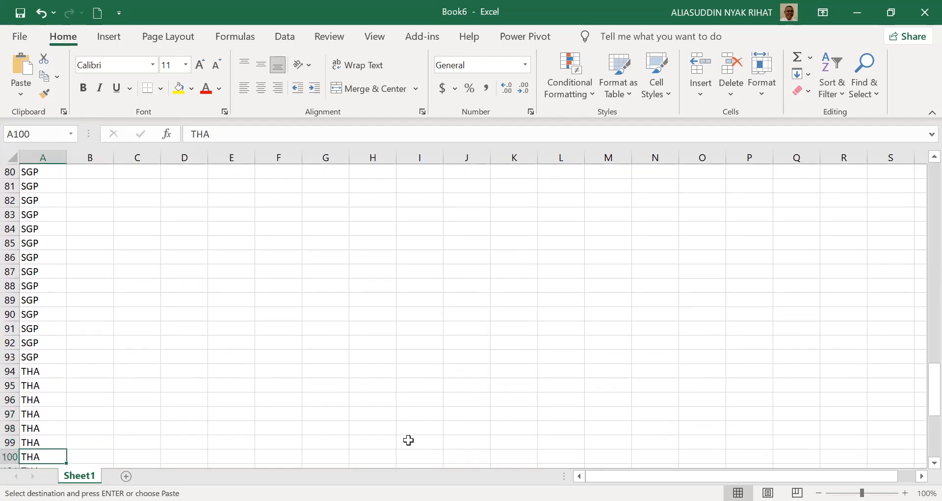
key("Down")
key("Down")
key("Down")
key("Down")
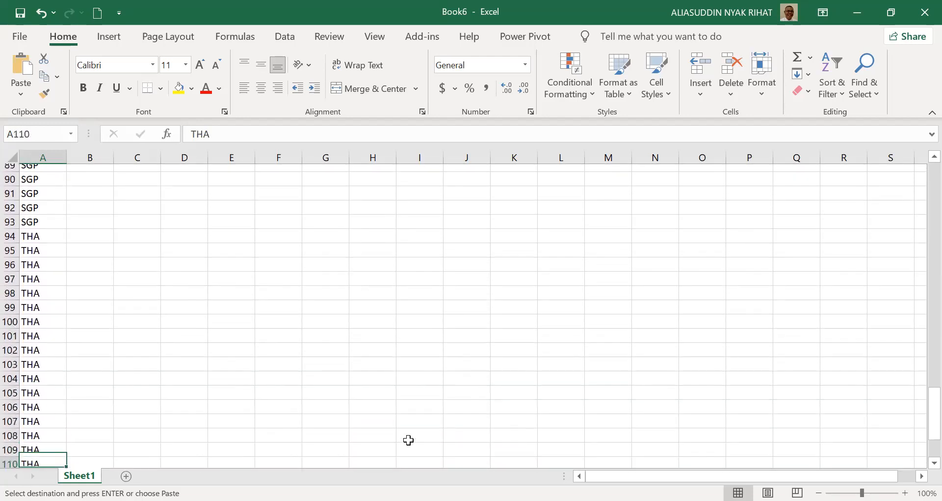
Step: Enter the heading YEAR in B1, beside the COUNTRY heading
key("Page_Up")
key("Page_Up")
key("Page_Up")
key("Page_Up")
key("Page_Up")
key("Up")
key("Up")
key("Up")
key("Up")
key("Up")
key("Up")
key("Right")
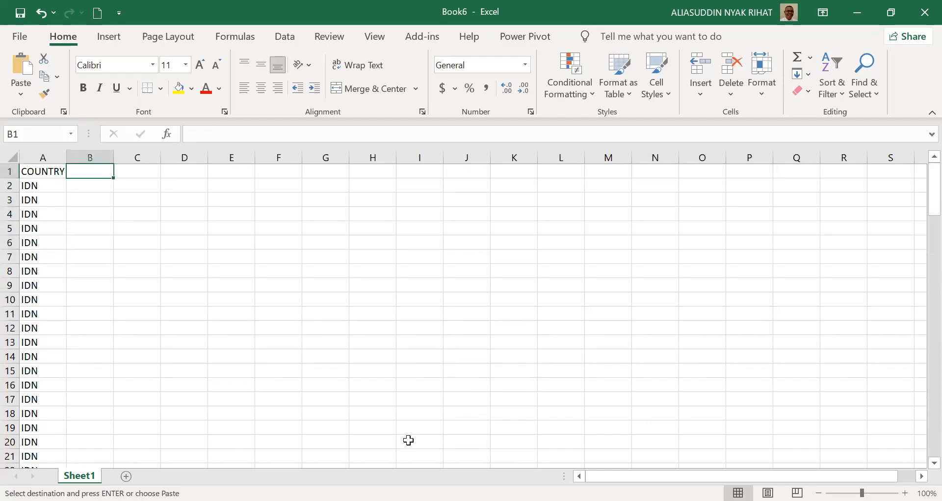
type("YEAR")
key("Return")
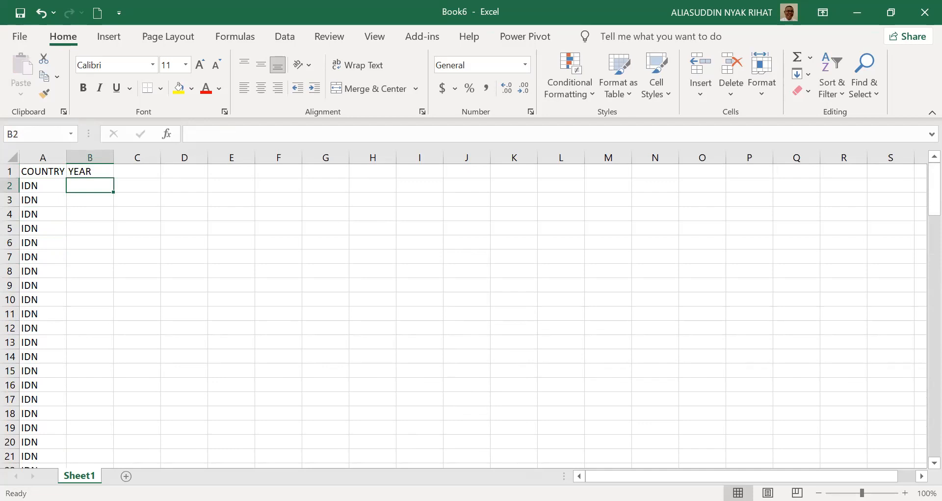
Step: Copy the list of years for all countries from the source workbook and paste it under the YEAR heading from B2 down
key("alt+Tab")
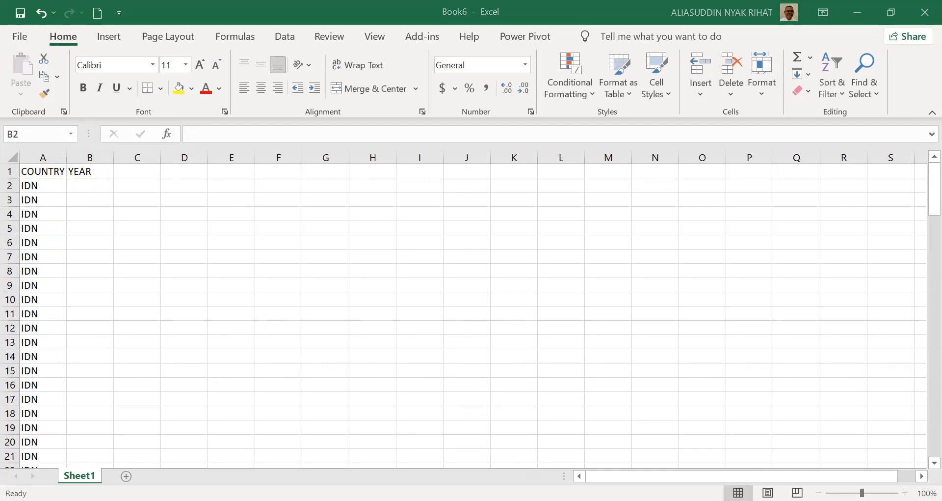
left_click_drag(120, 218, 117, 215)
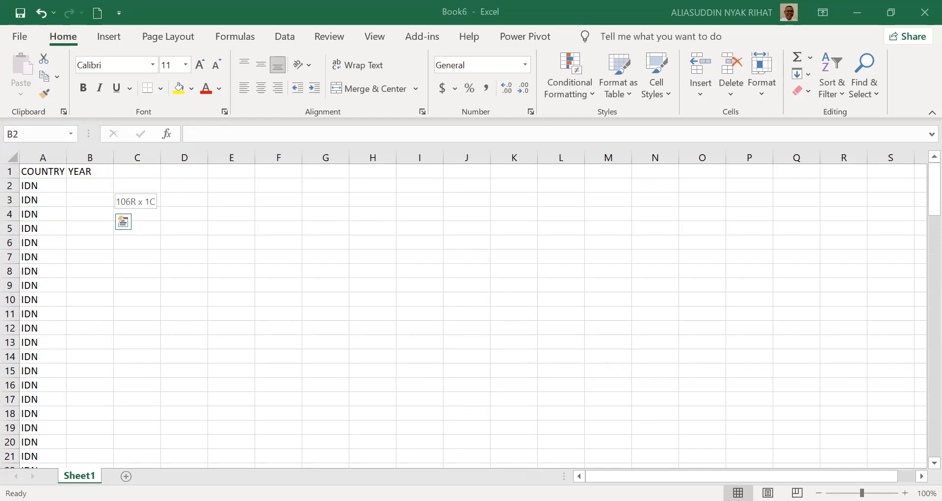
left_click_drag(116, 215, 117, 323)
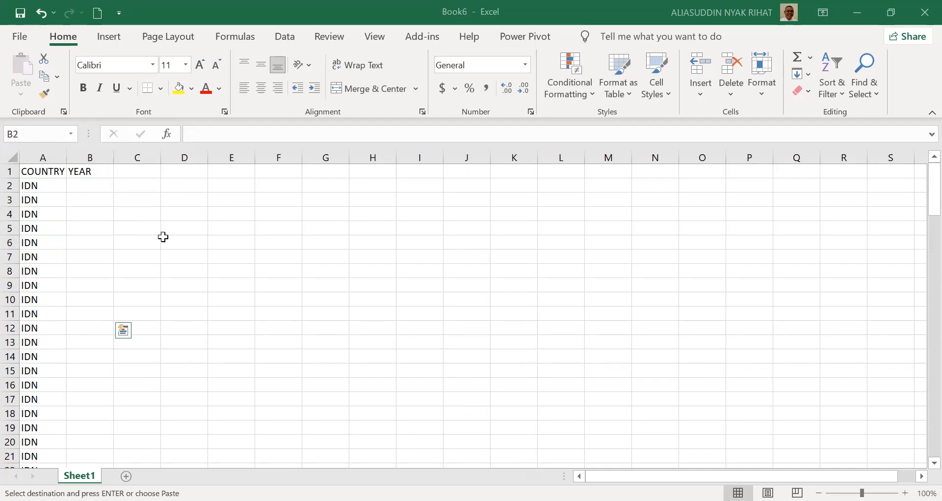
left_click(91, 184)
key("ctrl+v")
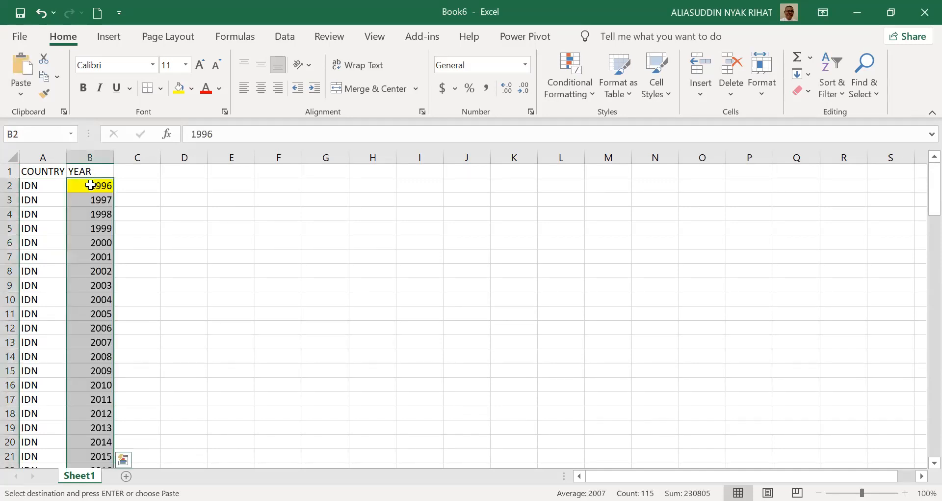
Step: Review the pasted years beside the country codes in the upper rows, ending on the first year in B2
left_click(312, 240)
key("Left")
key("Left")
key("Left")
key("Left")
key("Left")
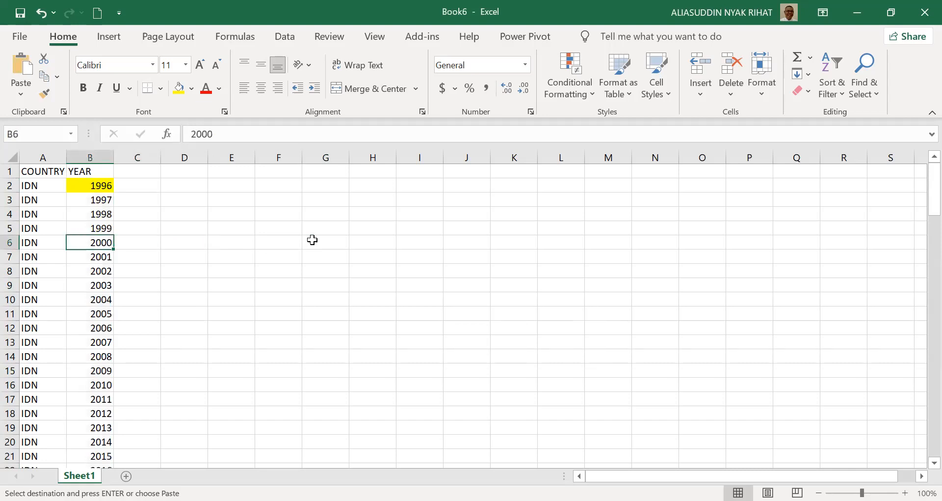
key("Page_Down")
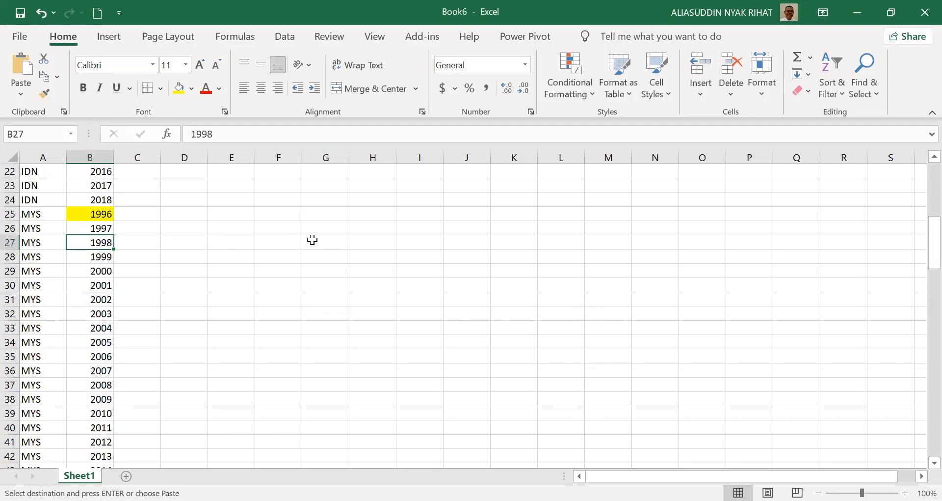
key("Page_Up")
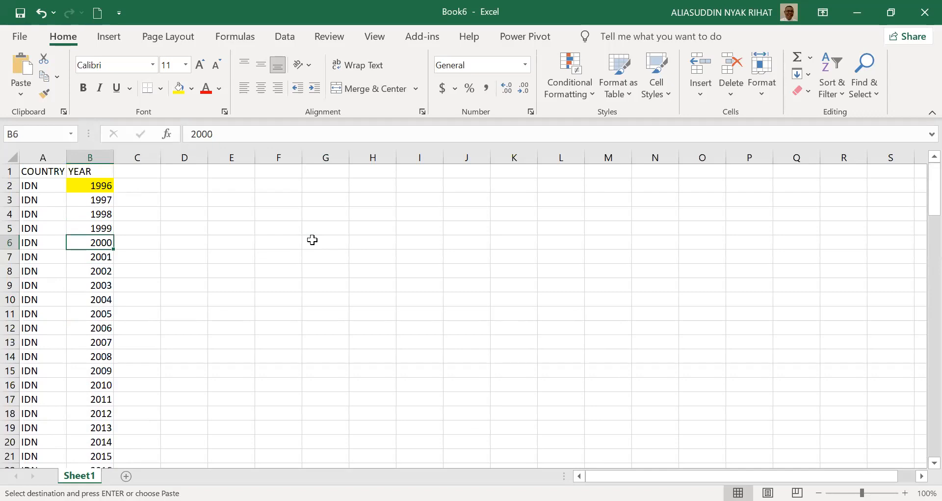
key("Up")
key("Up")
key("Up")
key("Up")
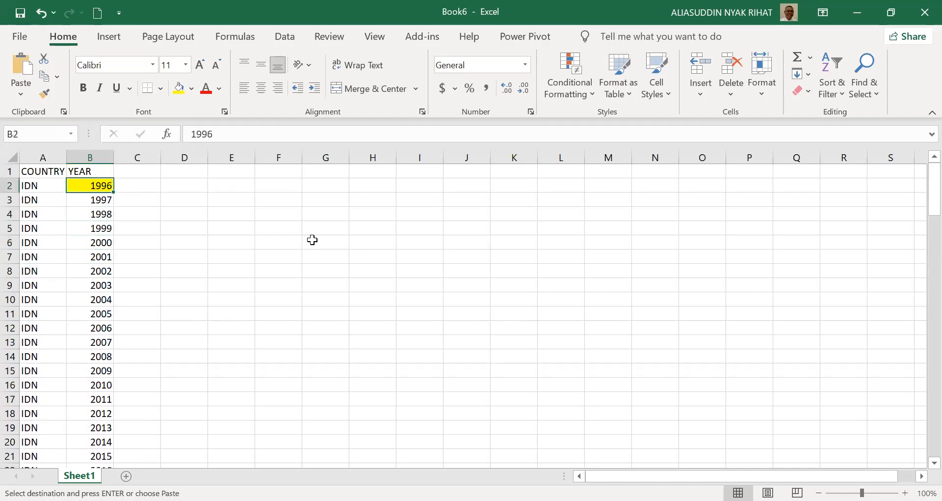
Step: Check the years listed for IDN down to where the MYS rows start, comparing the country code and year in row 25
key("Down")
key("Down")
key("Down")
key("Down")
key("Down")
key("Down")
key("Down")
key("Down")
key("Down")
key("Down")
key("Down")
key("Down")
key("Down")
key("Down")
key("Down")
key("Down")
key("Down")
key("Down")
key("Down")
key("Down")
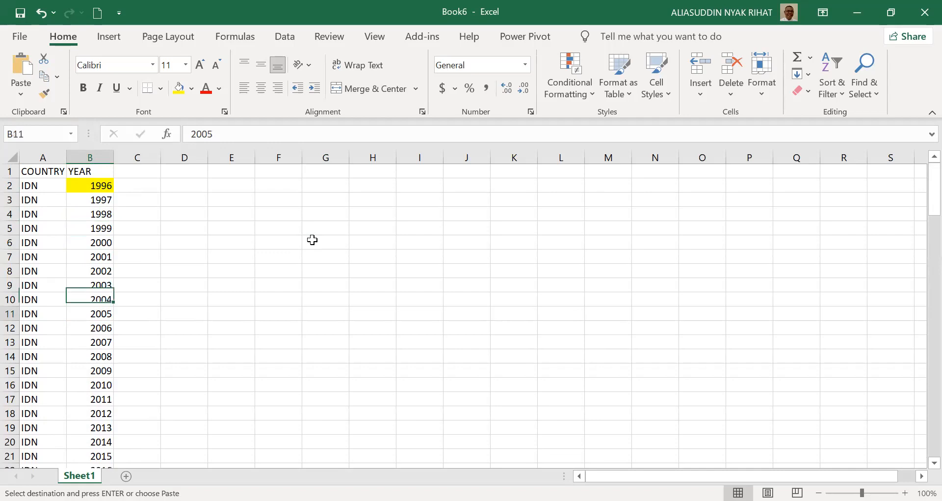
key("Down")
key("Up")
key("Up")
key("Up")
key("Up")
key("Up")
key("Up")
key("Left")
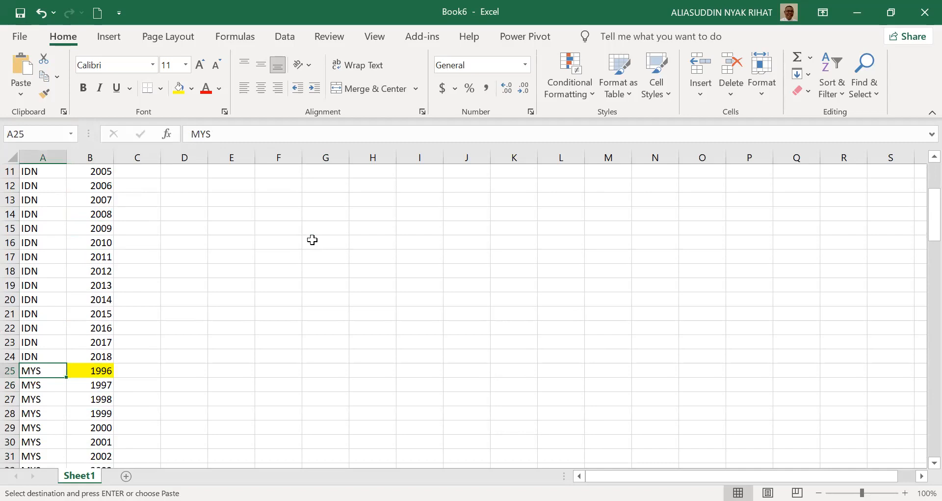
key("Right")
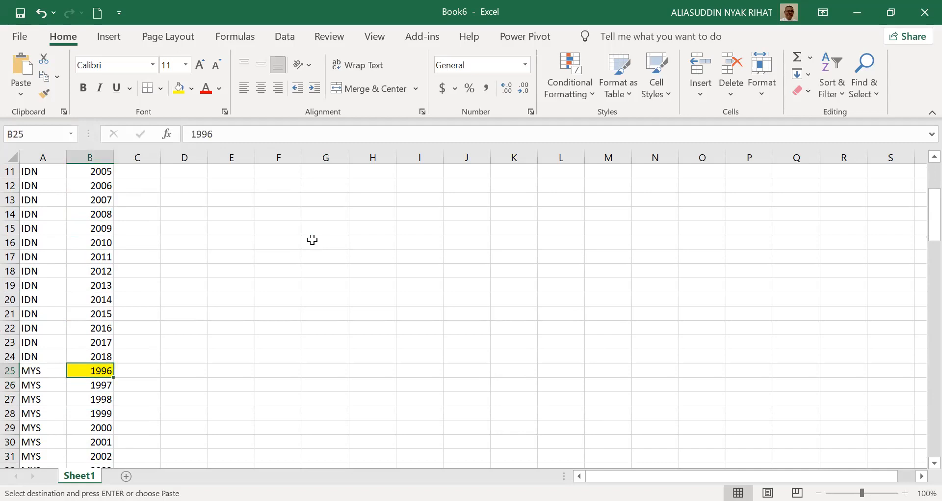
Step: Check the year sequences for MYS, PHL, SGP and THA down to the last rows, and return to B2
key("Down")
key("Down")
key("Down")
key("Down")
key("Down")
key("Down")
key("Down")
key("Down")
key("Down")
key("Down")
key("Down")
key("Down")
key("Down")
key("Down")
key("Down")
key("Down")
key("Down")
key("Down")
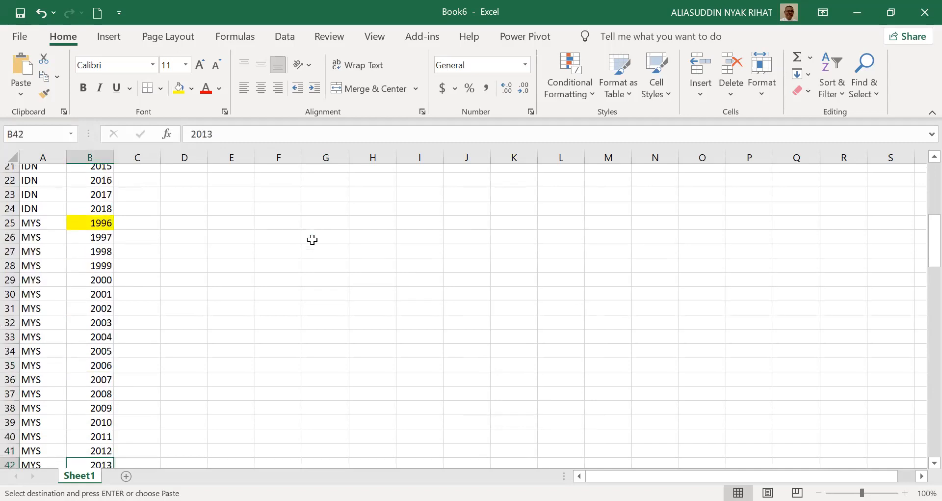
key("Down")
key("Down")
key("Down")
key("Down")
key("Down")
key("Down")
key("Down")
key("Down")
key("Down")
key("Down")
key("Down")
key("Down")
key("Down")
key("Down")
key("Down")
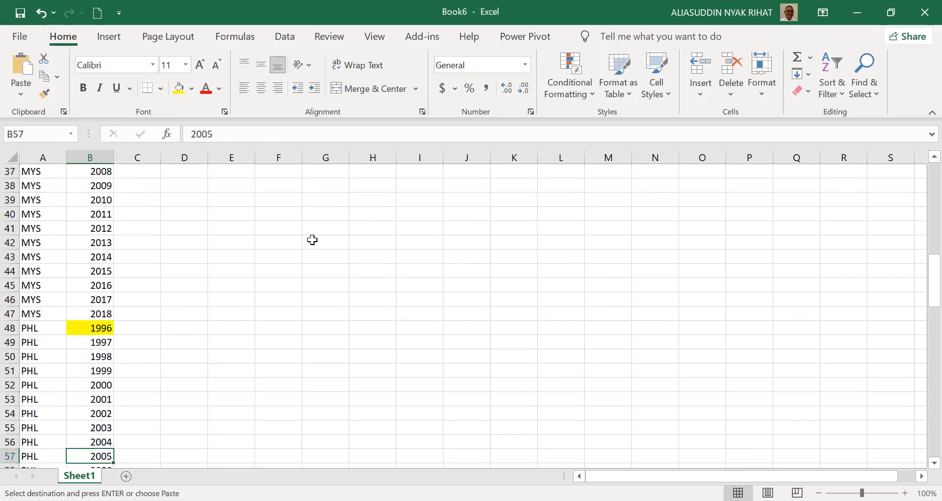
key("Down")
key("Down")
key("Down")
key("Down")
key("Down")
key("Down")
key("Down")
key("Down")
key("Down")
key("Down")
key("Down")
key("Down")
key("Down")
key("Down")
key("Down")
key("Down")
key("Down")
key("Down")
key("Down")
key("Down")
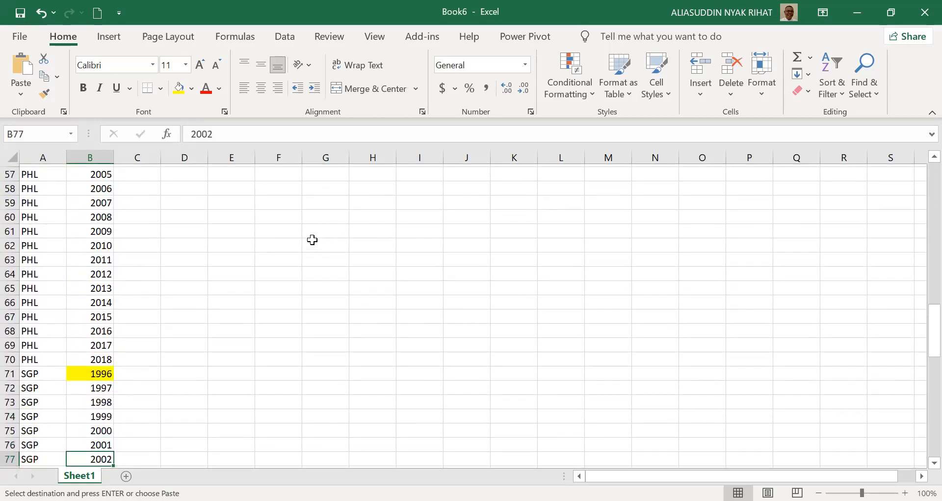
key("Down")
key("Down")
key("Down")
key("Down")
key("Down")
key("Down")
key("Down")
key("Down")
key("Down")
key("Down")
key("Down")
key("Down")
key("Down")
key("Down")
key("Down")
key("Down")
key("Down")
key("Down")
key("Down")
key("Down")
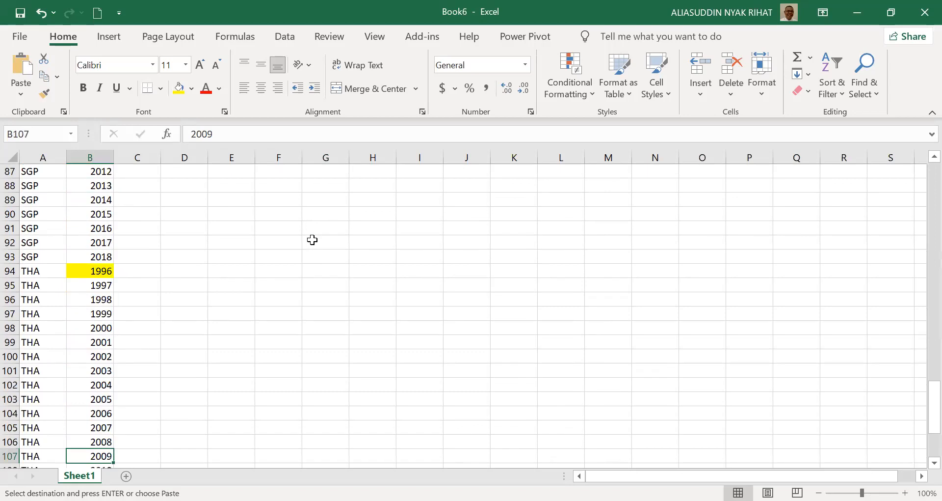
key("Down")
key("Down")
key("Down")
key("Down")
key("Down")
key("Down")
key("Down")
key("Down")
key("Down")
key("Down")
key("Down")
key("Down")
key("Down")
key("Down")
key("Down")
key("Down")
key("Down")
key("Down")
key("Down")
key("Down")
key("Up")
key("Up")
key("Up")
key("Up")
key("Up")
key("Up")
key("Up")
key("Up")
key("Up")
key("Up")
key("Up")
key("Up")
key("Up")
key("Up")
key("Up")
key("Up")
key("Up")
key("Up")
key("Up")
key("Up")
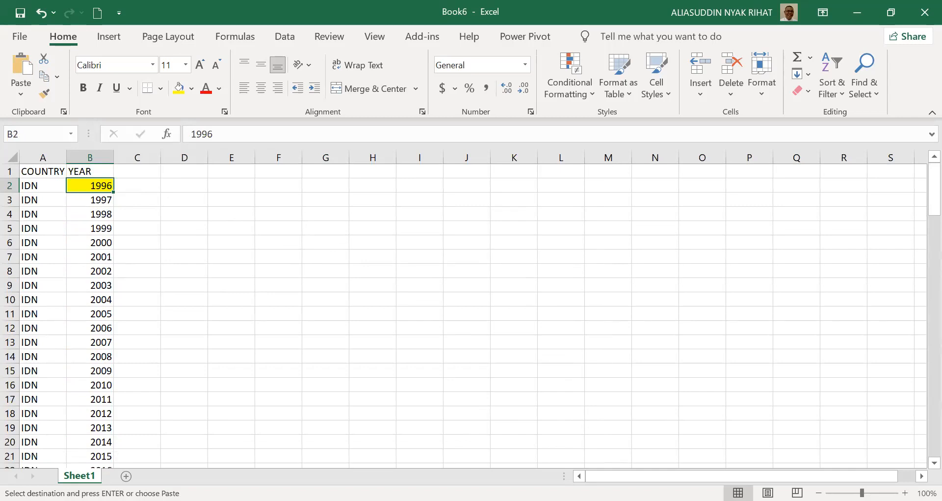
Step: Copy the con_cor, cpi, gdp, fdi and un columns with headings from the source workbook and paste them into Book6 from C1
key("alt+Tab")
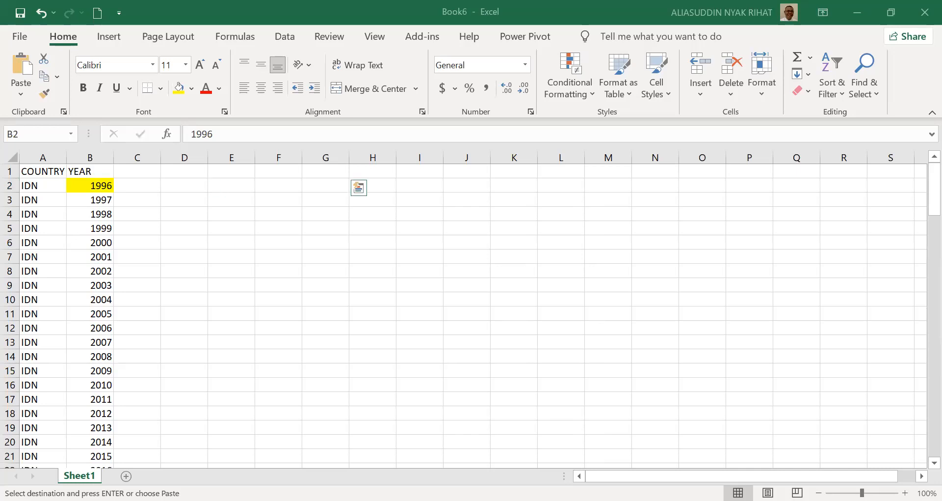
key("shift+Page_Down")
key("shift+Page_Down")
key("shift+Page_Down")
key("shift+Page_Down")
key("shift+Page_Up")
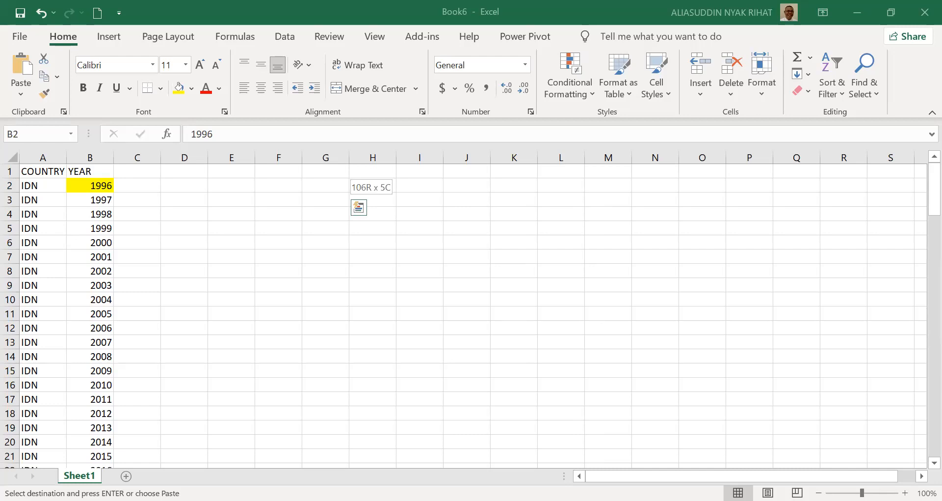
key("shift+Down")
key("shift+Down")
key("shift+Down")
key("shift+Down")
key("shift+Down")
key("shift+Down")
key("shift+Down")
key("shift+Down")
key("shift+Down")
key("shift+Down")
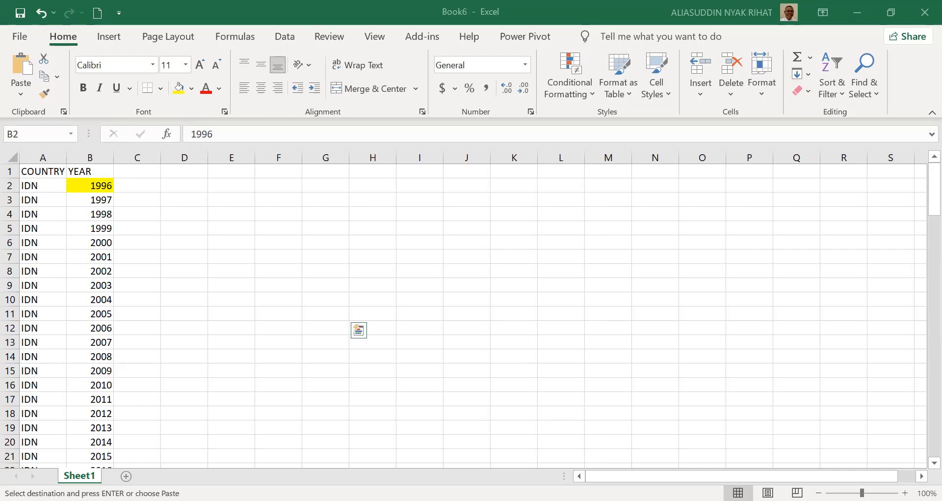
left_click(140, 169)
key("ctrl+v")
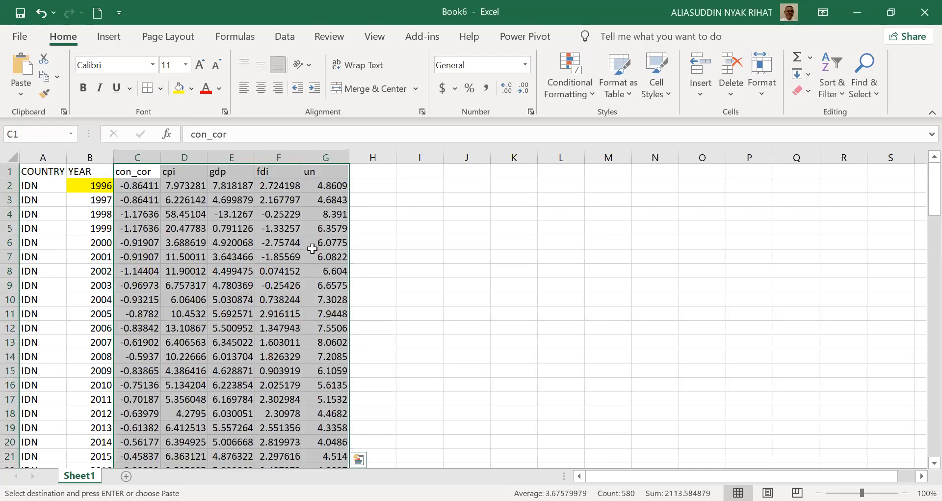
left_click(312, 245)
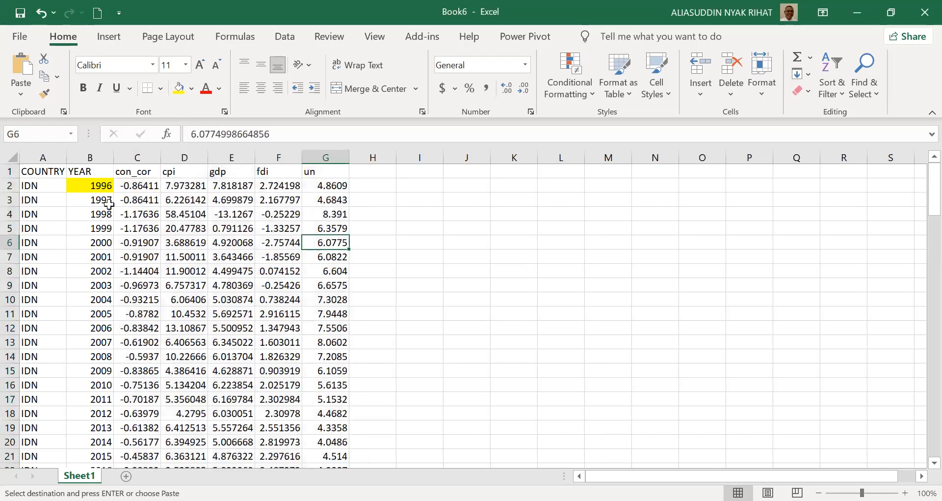
Step: Check the pasted con_cor values against the IDN rows and years down to row 24, and return to C1
left_click(144, 196)
key("Down")
key("Down")
key("Down")
key("Down")
key("Down")
key("Down")
key("Down")
key("Down")
key("Down")
key("Down")
key("Down")
key("Down")
key("Down")
key("Down")
key("Down")
key("Down")
key("Down")
key("Down")
key("Down")
key("Down")
key("Down")
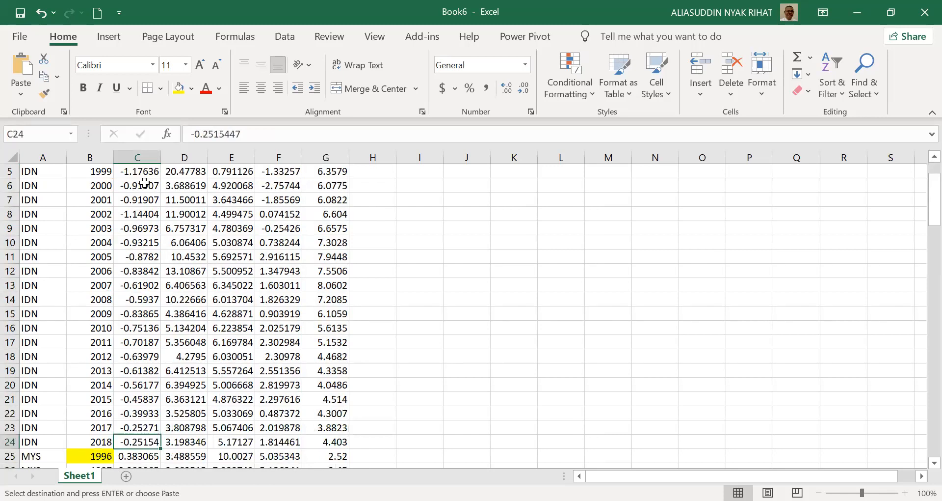
key("Up")
key("ctrl+Up")
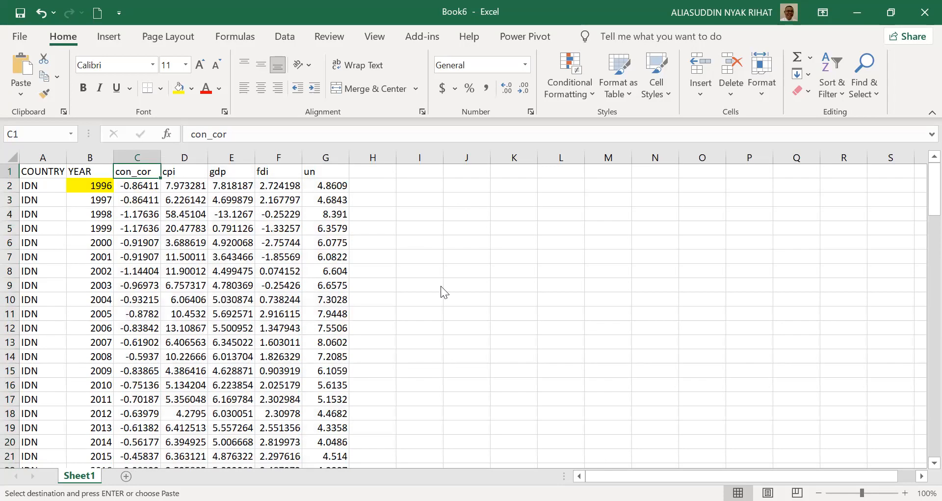
Step: Switch to the blank workbook Book7 and enter the headings Region in A1 and Year in B1
key("alt+Tab")
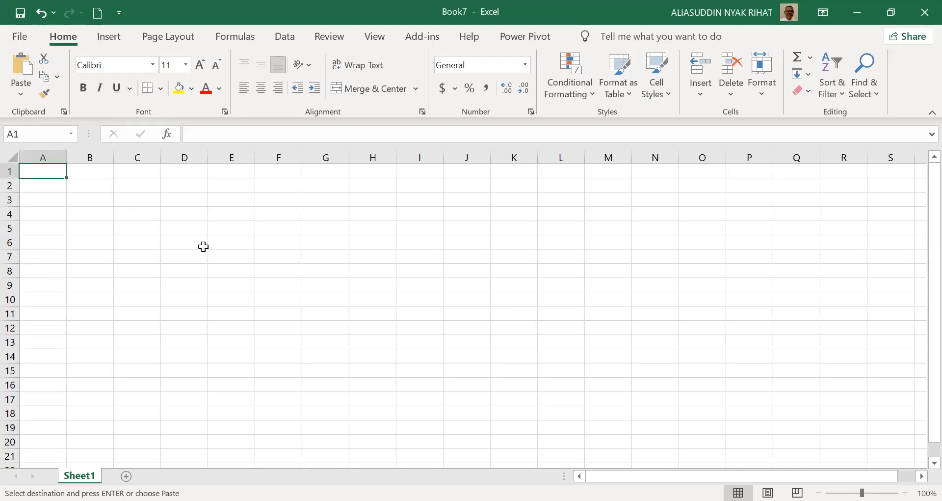
type("roun")
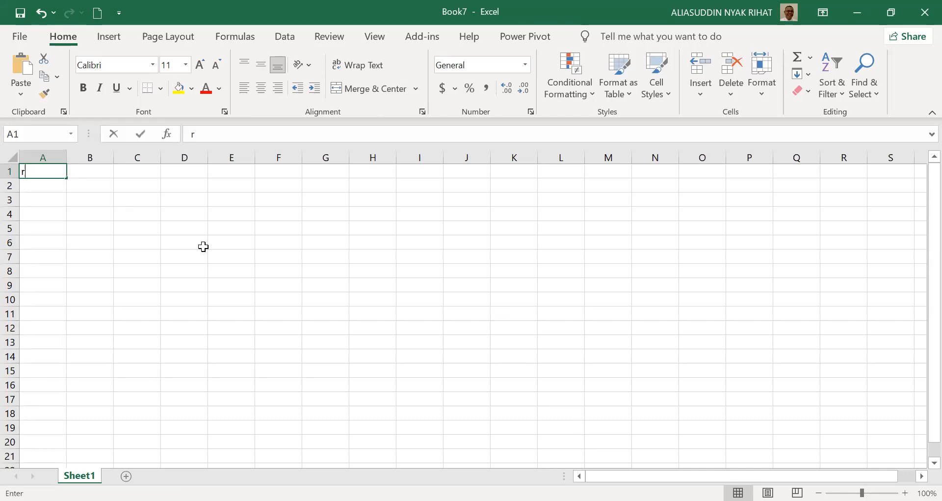
key("BackSpace")
key("BackSpace")
key("BackSpace")
key("BackSpace")
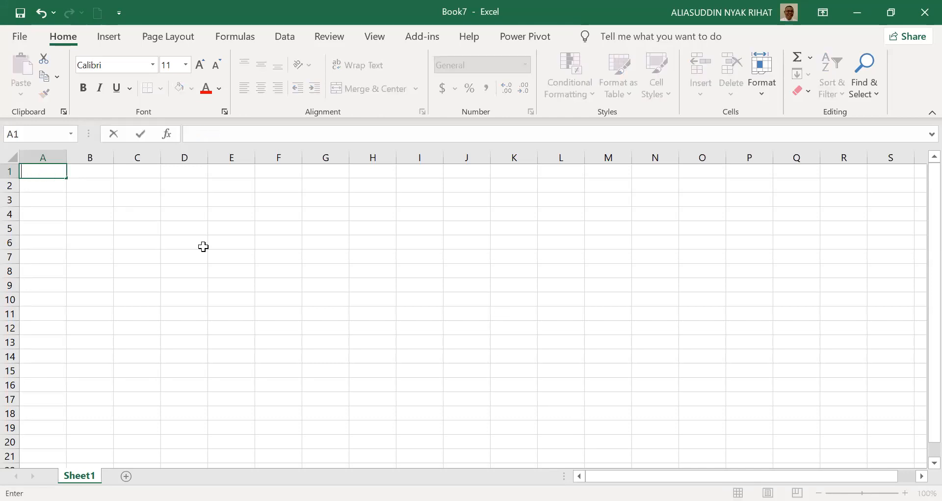
type("r")
key("BackSpace")
type("Region")
key("Return")
key("Up")
key("Right")
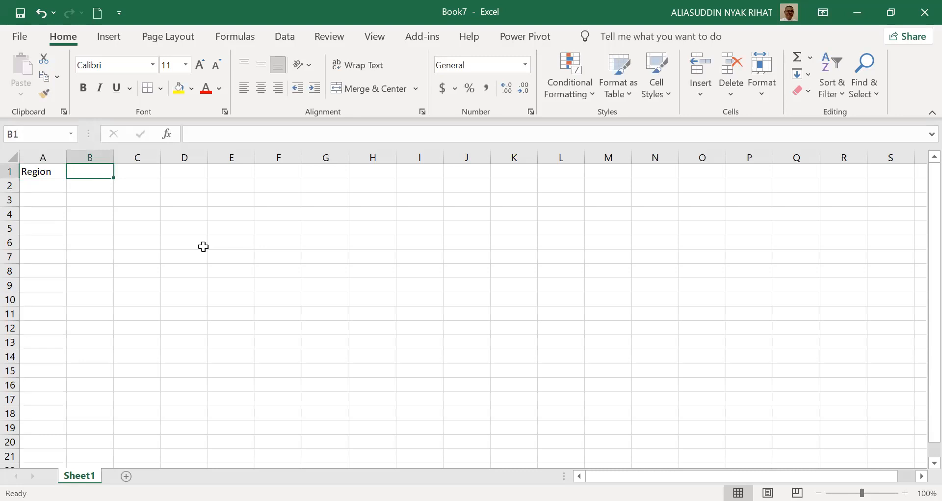
type("Year")
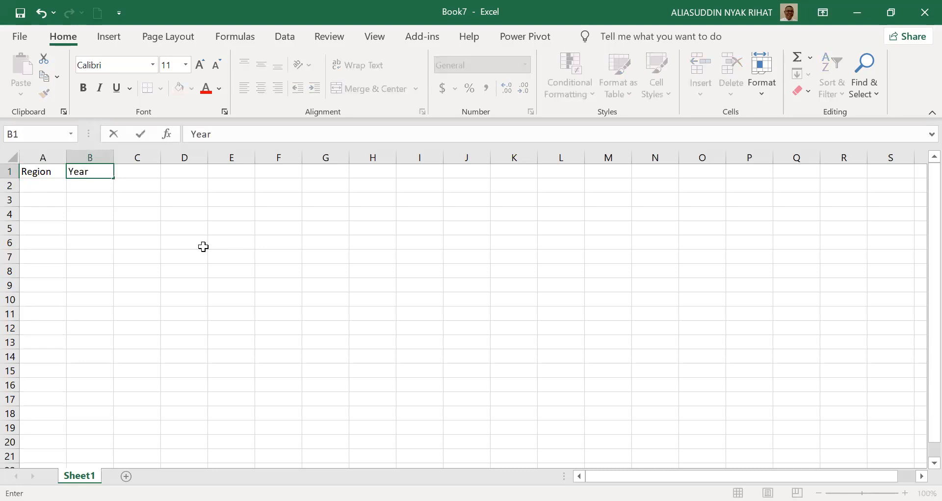
key("Return")
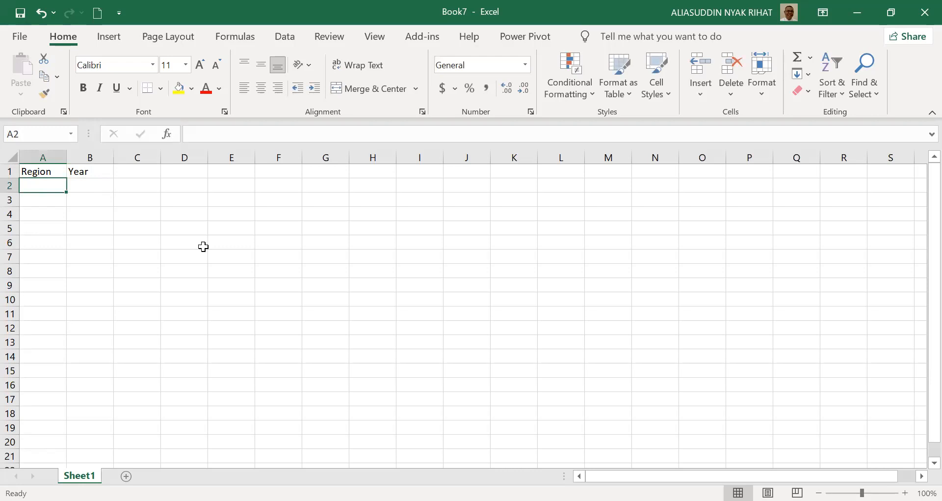
Step: Add the headings V1 in C1 and V2 in D1
key("Up")
key("Right")
key("Right")
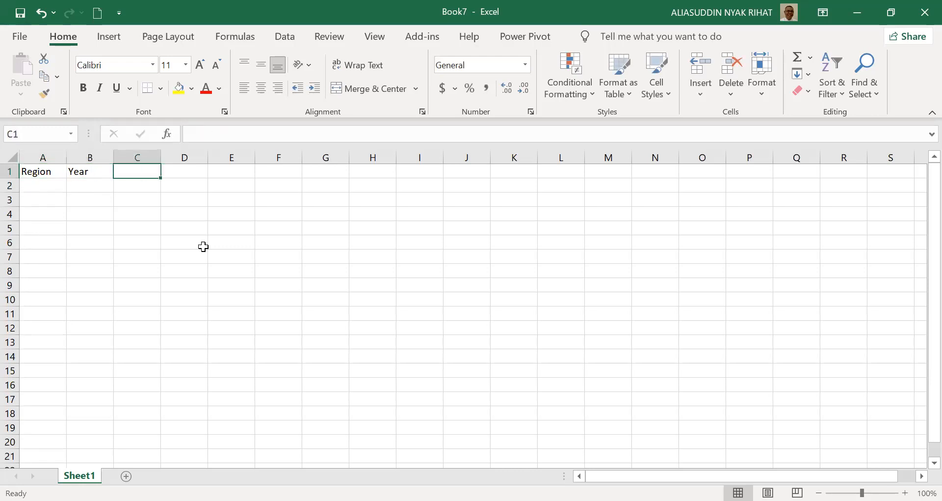
type("V1")
key("Tab")
type("V2")
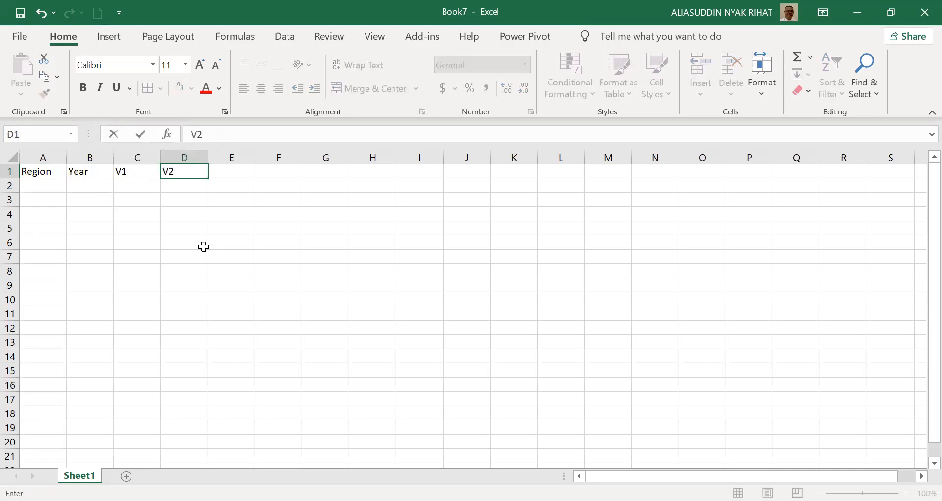
key("Tab")
key("Return")
Step: Enter Banda Aceh in A2 with the year 2000 in B2, and fit column A to the width of its text
type("Banda Aceh")
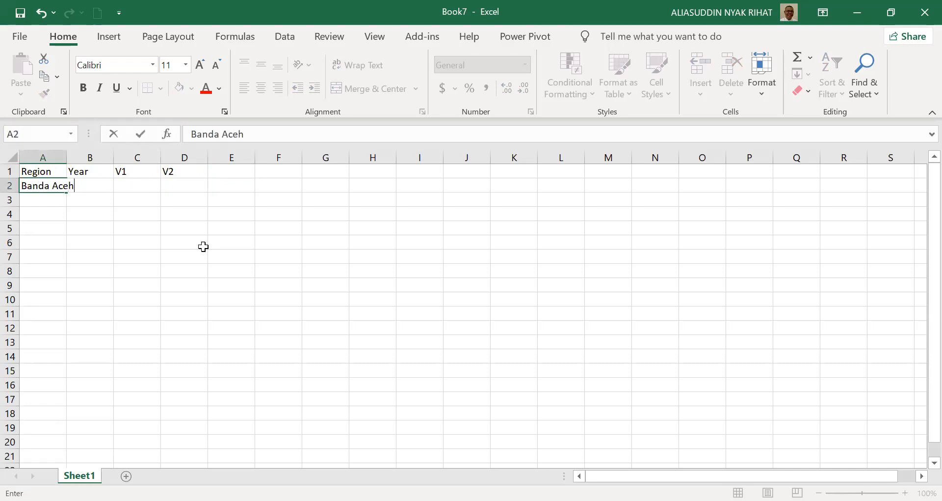
key("Return")
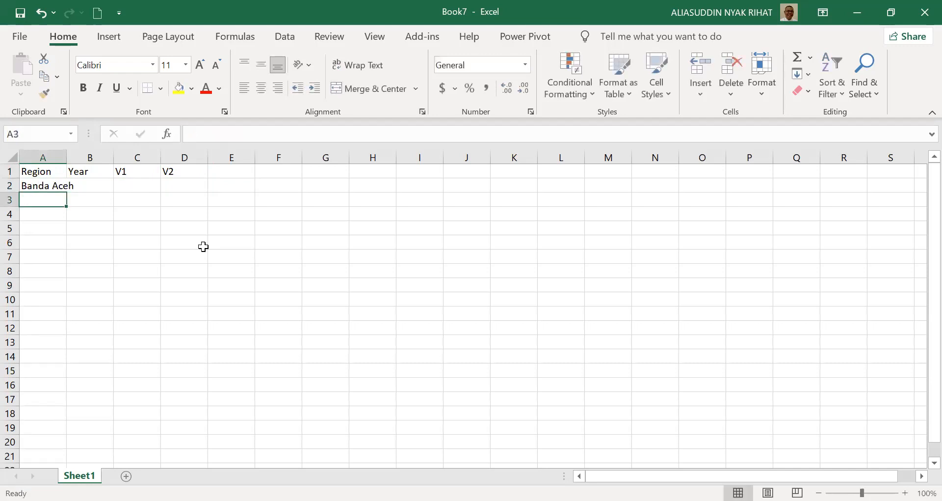
double_click(67, 152)
left_click(105, 189)
type("2")
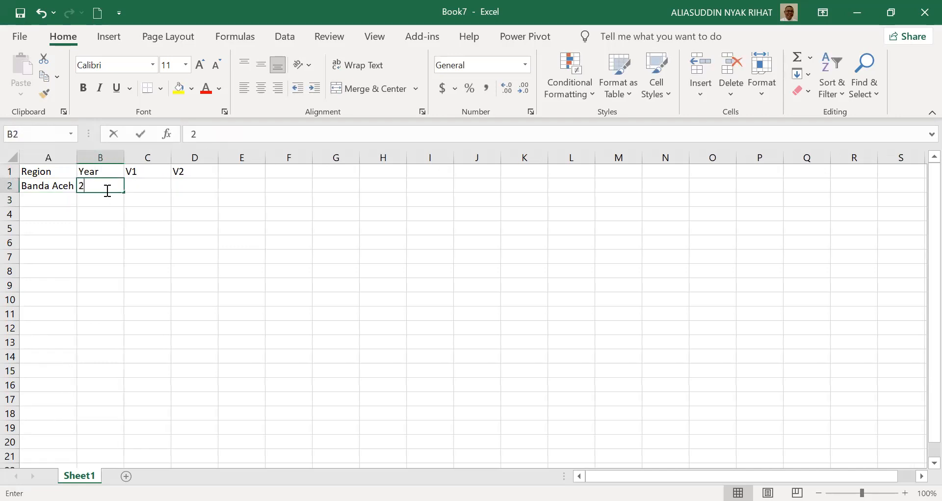
type("000")
key("Return")
key("Left")
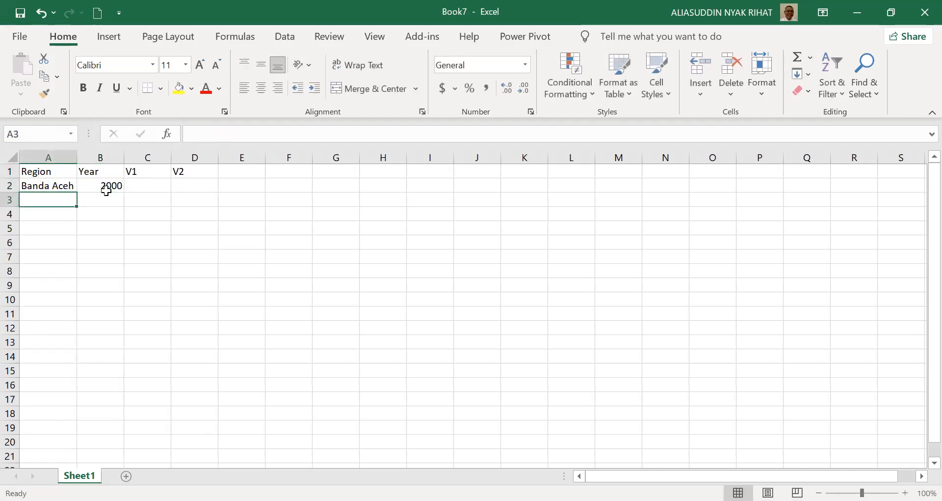
Step: Enter Aceh Besar in A3 with the year 2000 in B3
type("Aceh Besar")
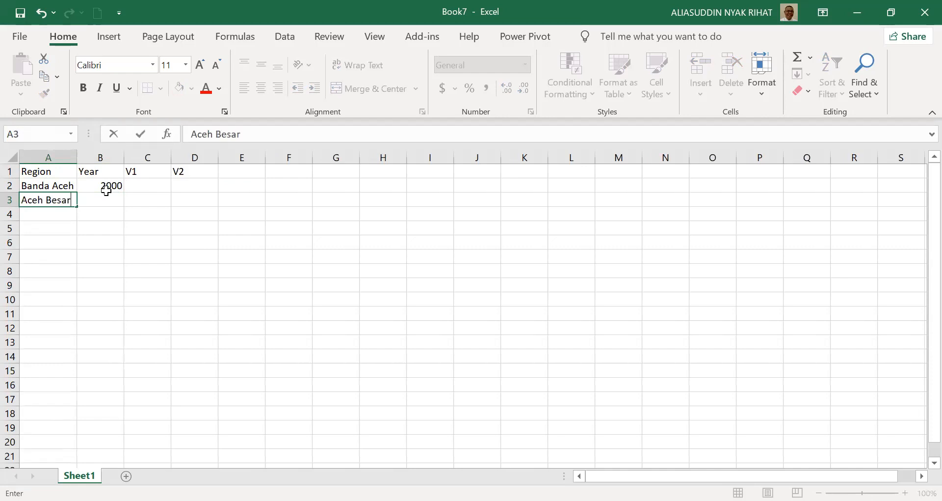
left_click(107, 195)
type("2000")
key("Return")
key("Left")
Step: Add Banda Aceh in row 4 and Aceh Besar in row 5, both with the year 2001
type("Banda Ace")
key("BackSpace")
key("BackSpace")
key("BackSpace")
key("BackSpace")
key("BackSpace")
type("d")
key("Tab")
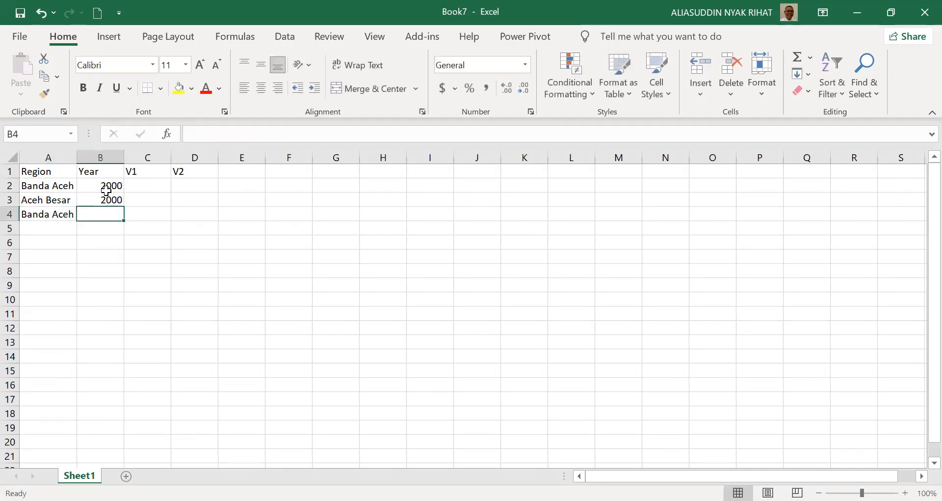
type("2001")
key("Return")
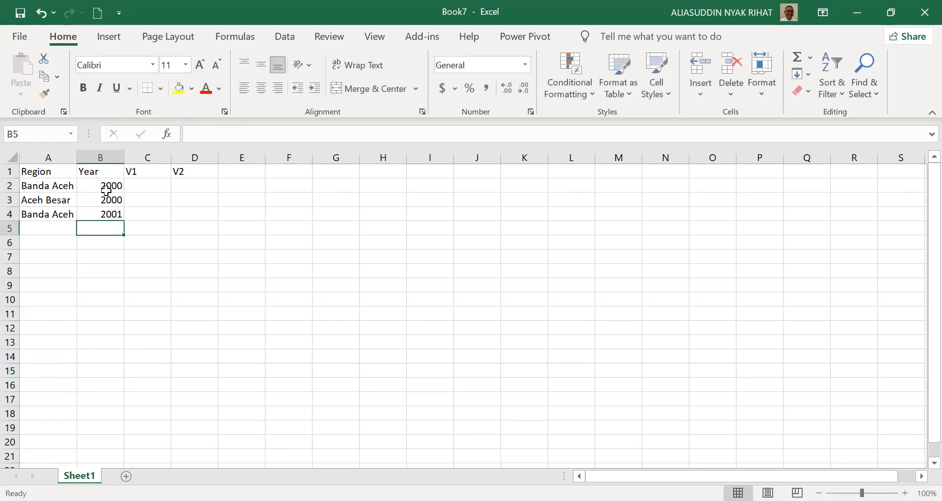
type("A")
key("Return")
key("Tab")
type("2001")
key("Return")
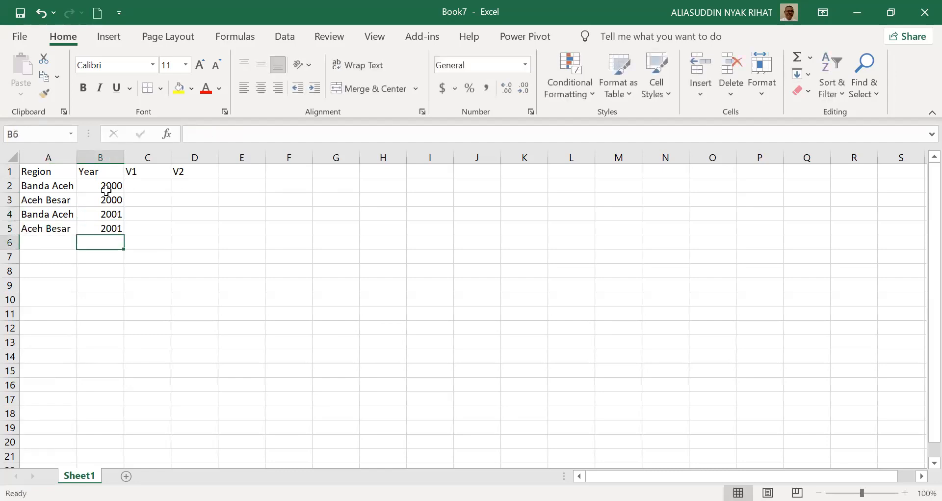
Step: Add Banda Aceh in row 6 and Aceh Besar in row 7, both with the year 2002
type("Banda A")
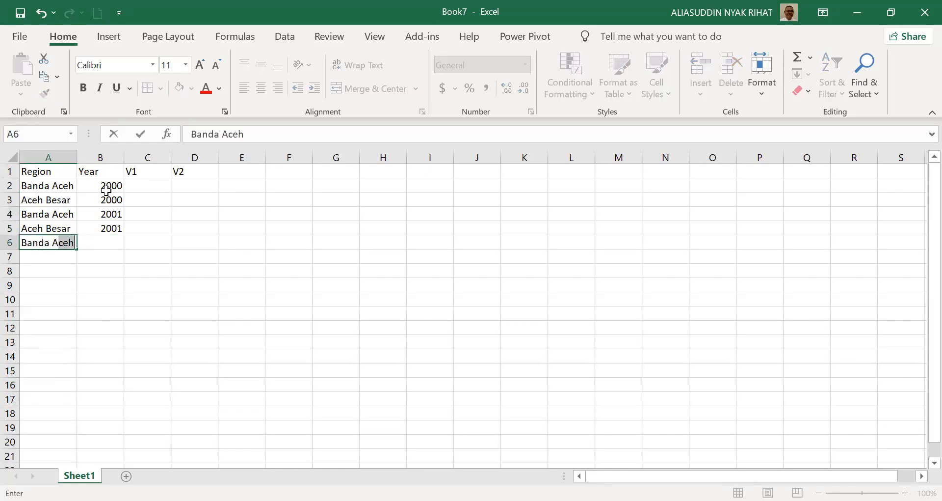
key("Tab")
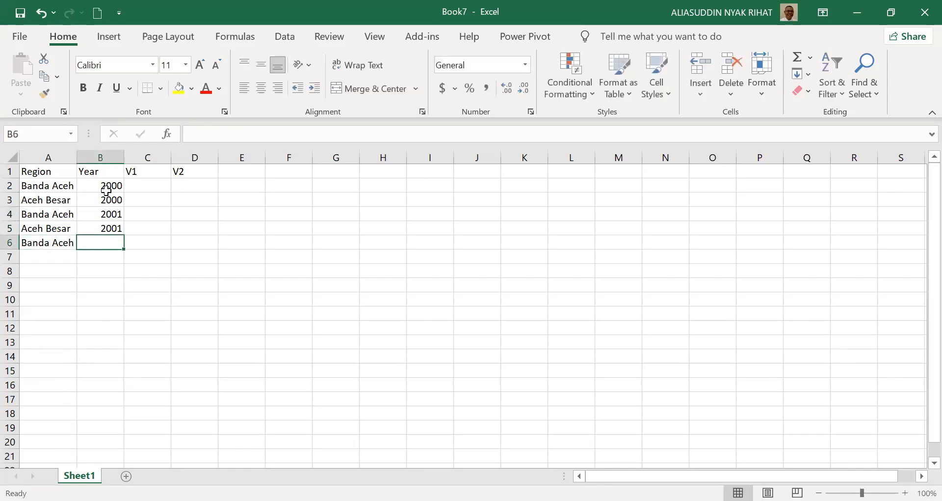
type("2002")
key("Return")
type("Aceh Besar")
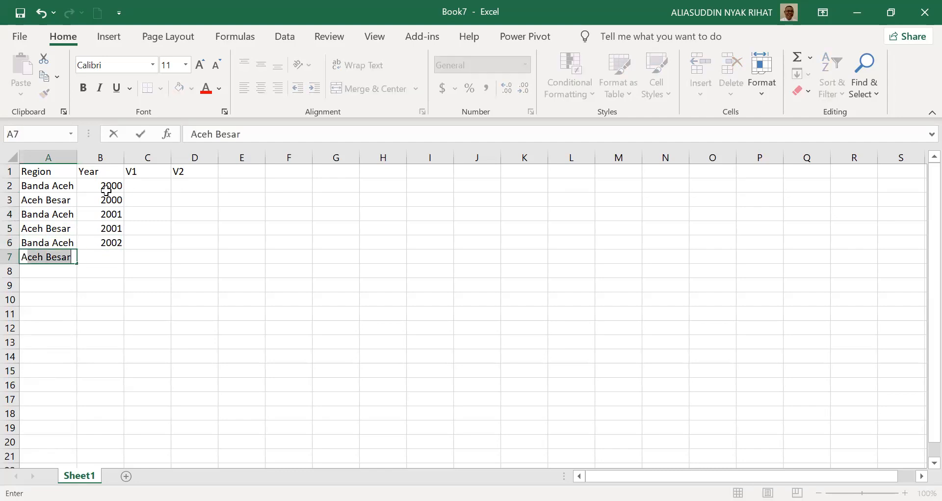
key("Tab")
type("2002")
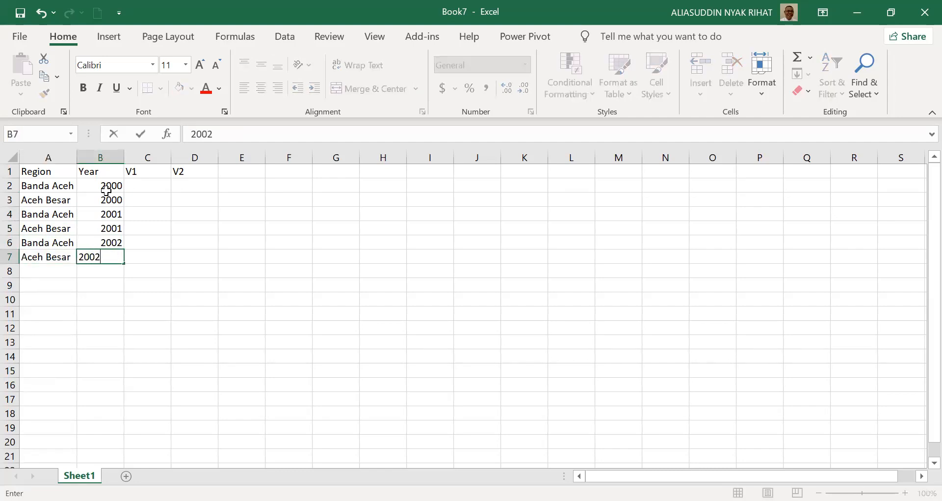
key("Return")
Step: Add Banda Aceh in row 8 and Aceh Besar in row 9, both with the year 2003
type("Banda Aceh")
key("Return")
key("Up")
key("Right")
type("2003")
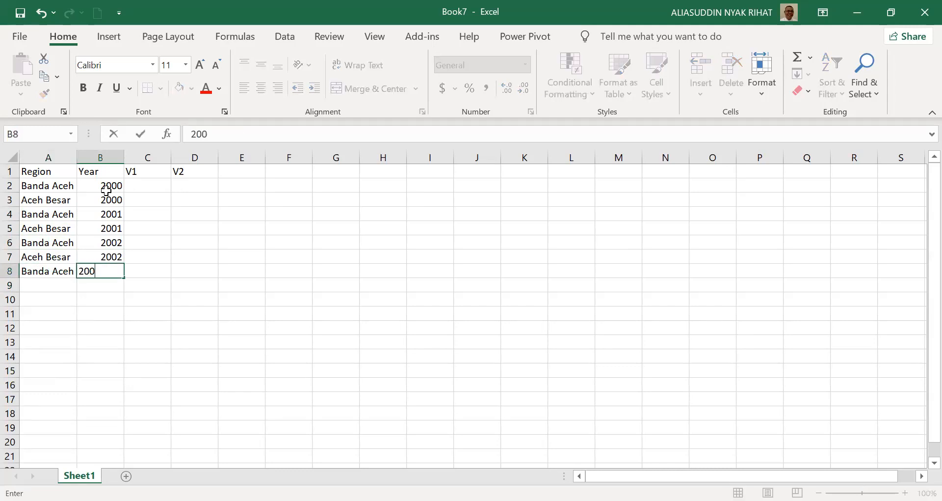
key("Return")
key("Left")
type("A")
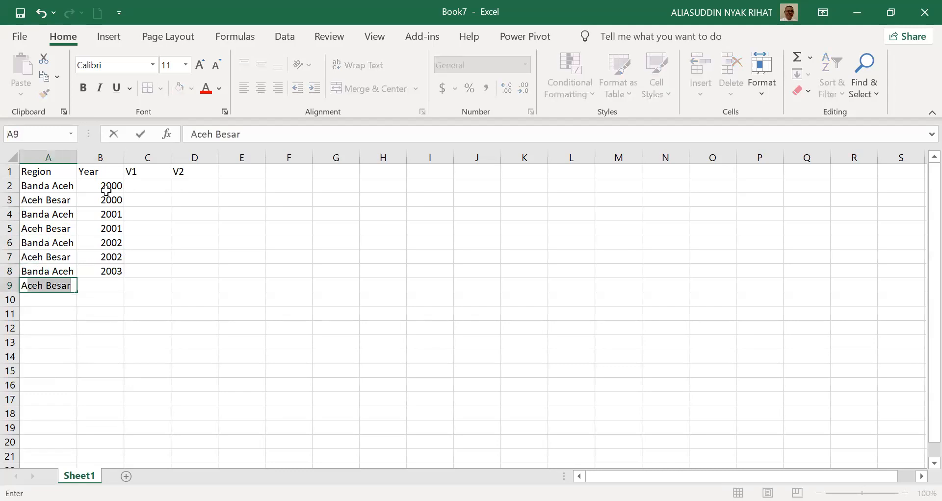
key("Tab")
type("2003")
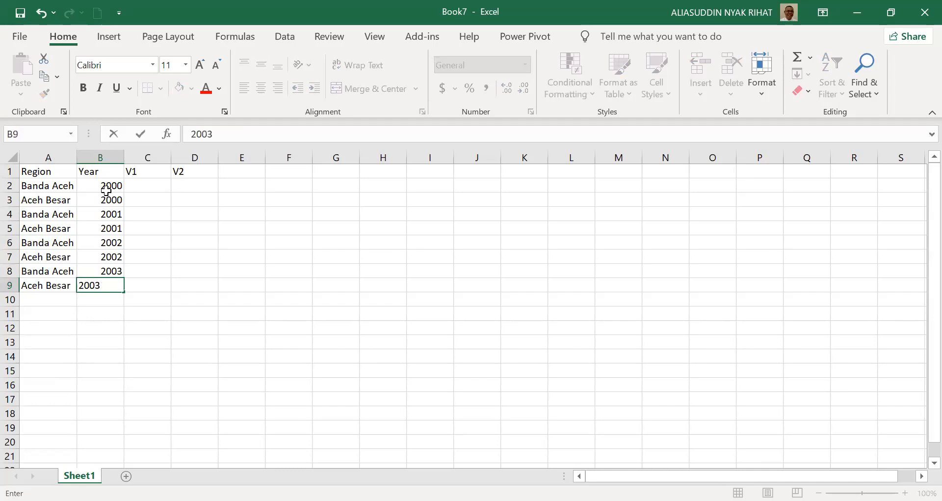
key("Return")
Step: Copy the region names in A2:A9 and paste them below the list from A10
key("Up")
key("Up")
key("Up")
key("Up")
key("Up")
key("Up")
key("Up")
key("Up")
key("shift+Down")
key("shift+Down")
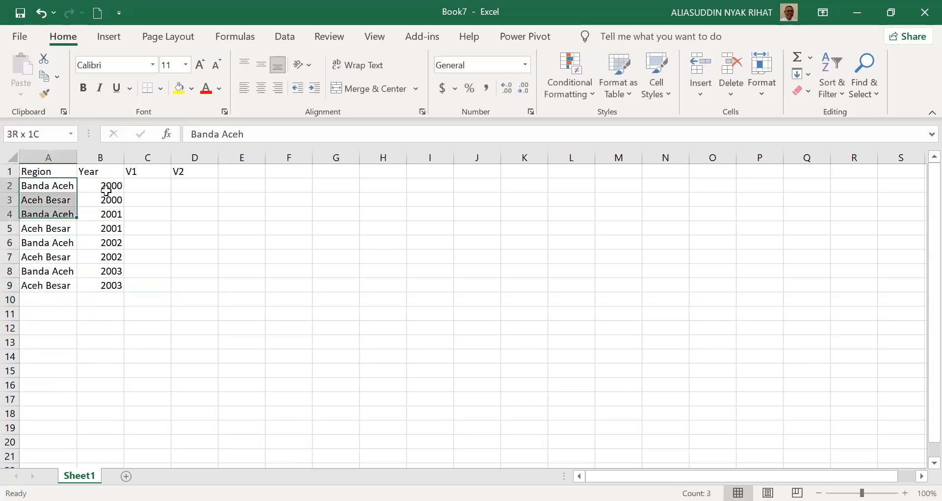
key("shift+Down")
key("shift+Down")
key("shift+Down")
key("shift+Down")
key("shift+Down")
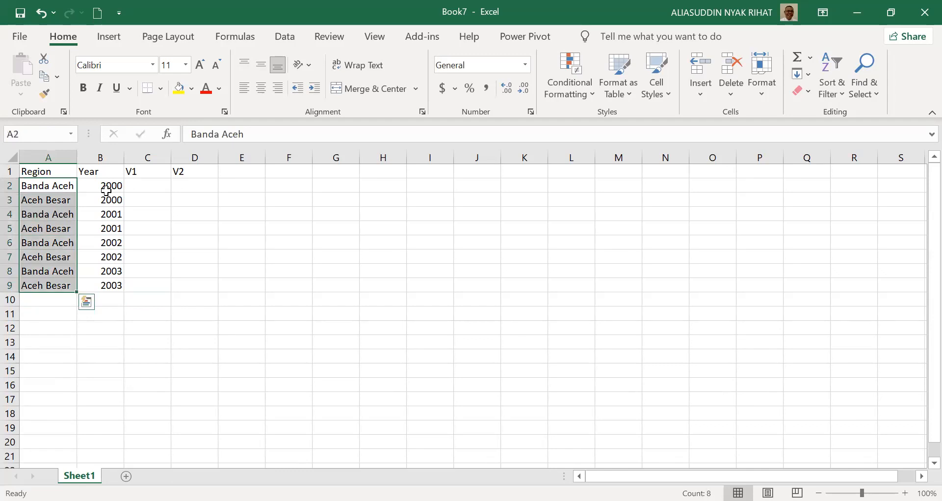
key("ctrl+c")
key("Down")
key("Down")
key("Down")
key("Down")
key("Down")
key("Down")
key("Down")
key("Down")
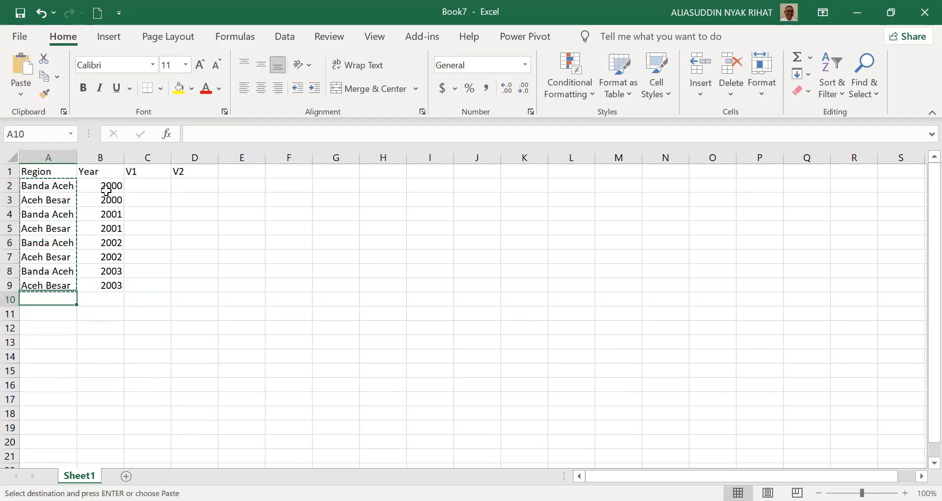
key("ctrl+v")
key("Right")
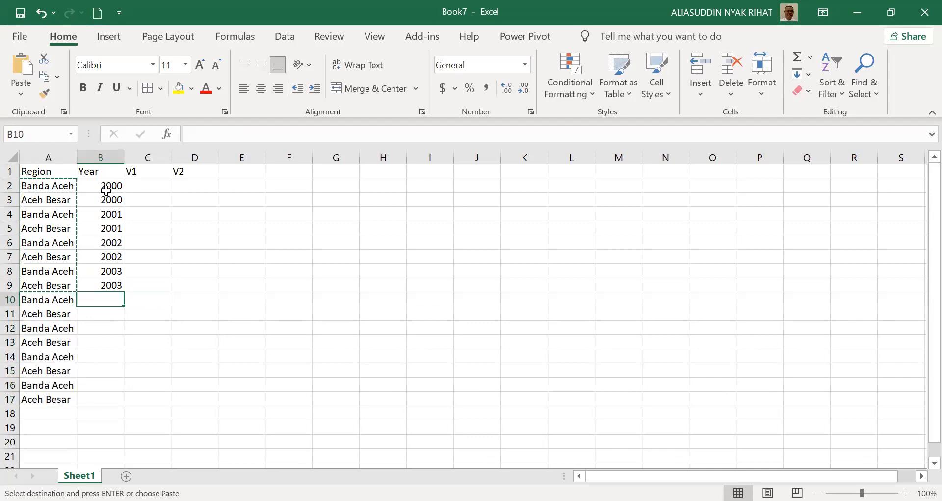
key("Up")
key("Up")
key("Up")
key("Up")
key("Up")
key("Up")
key("Up")
key("Up")
key("shift+Down")
key("shift+Down")
key("shift+Down")
key("shift+Down")
key("shift+Down")
key("shift+Down")
key("shift+Down")
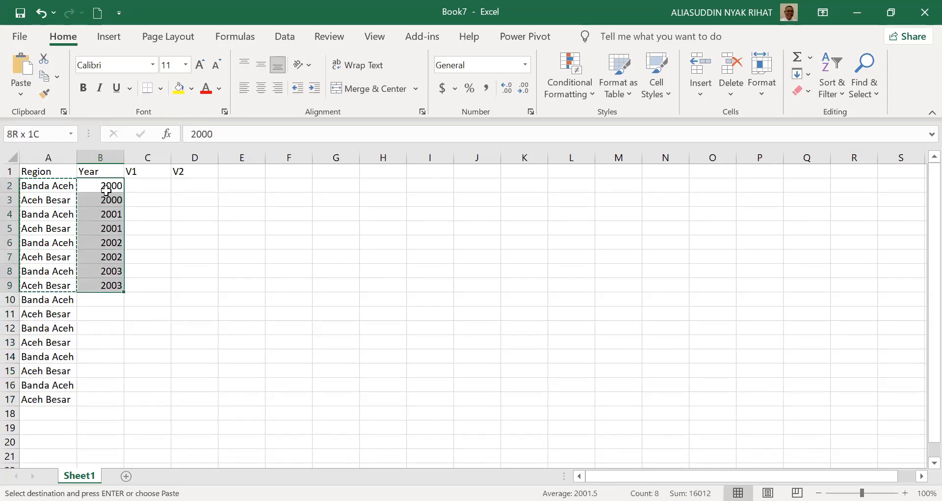
mouse_move(124, 293)
left_mouse_down()
mouse_move(119, 397)
mouse_move(117, 289)
left_mouse_up()
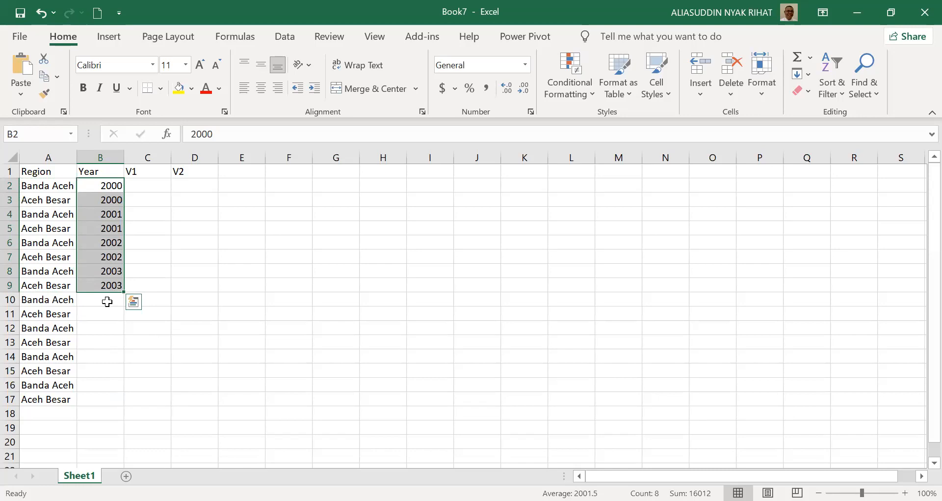
Step: Enter the year 2004 in B10 and B11, and 2005 in B12 and B13
left_click(107, 300)
type("2004")
key("Return")
type("2004")
key("Return")
type("2005")
key("Return")
type("2005")
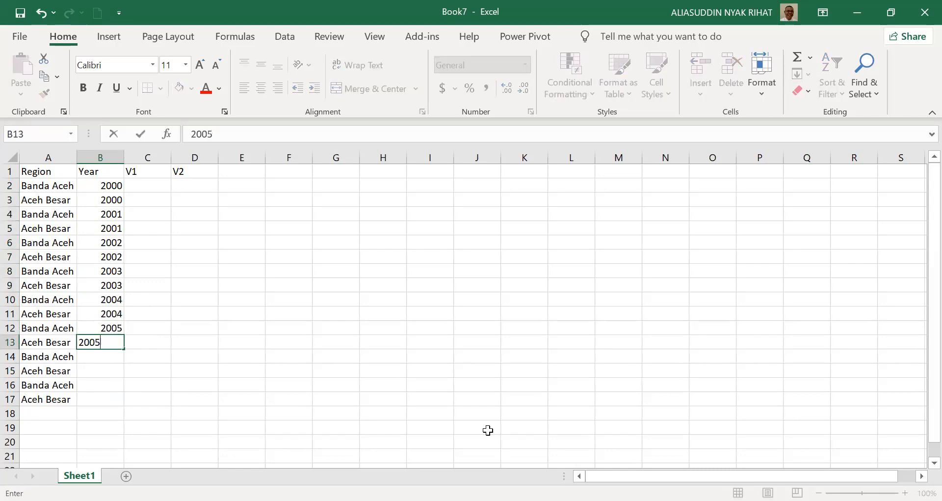
key("Return")
Step: Enter the year 2006 in B14 and B15, and 2007 in B16 and B17
type("2006")
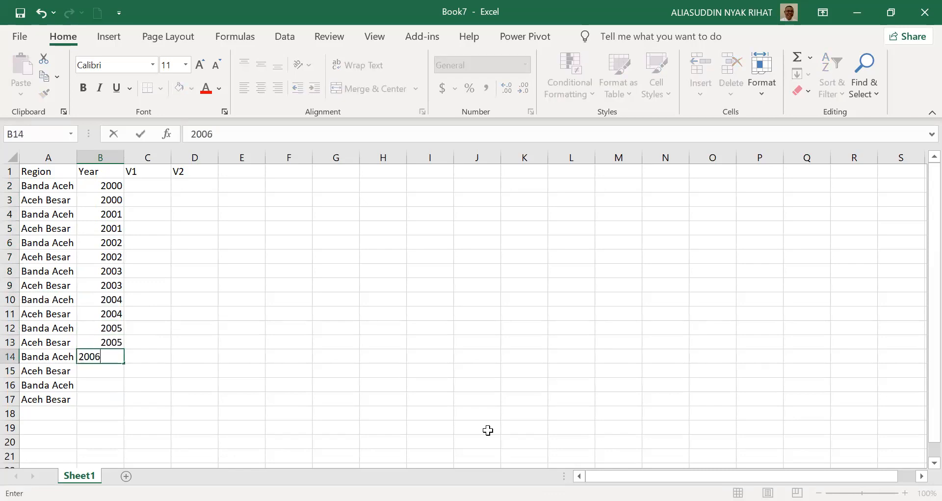
key("Return")
type("2006")
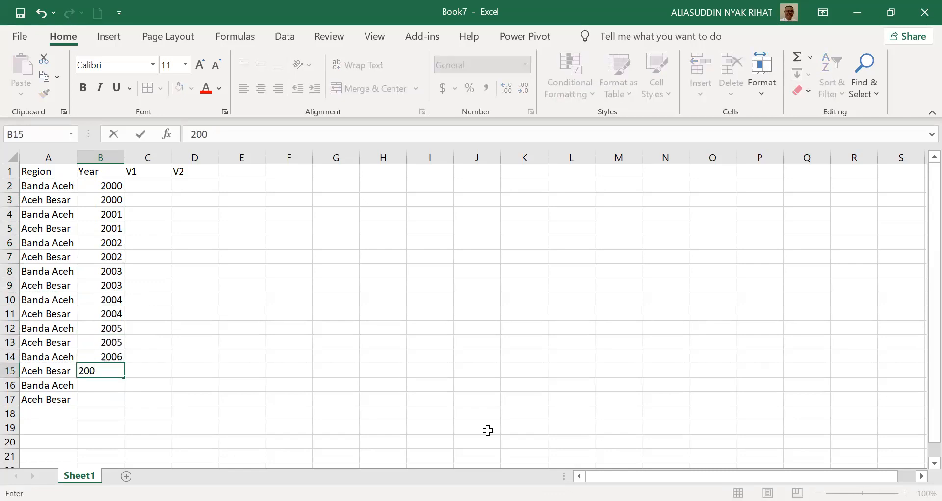
key("Return")
type("200")
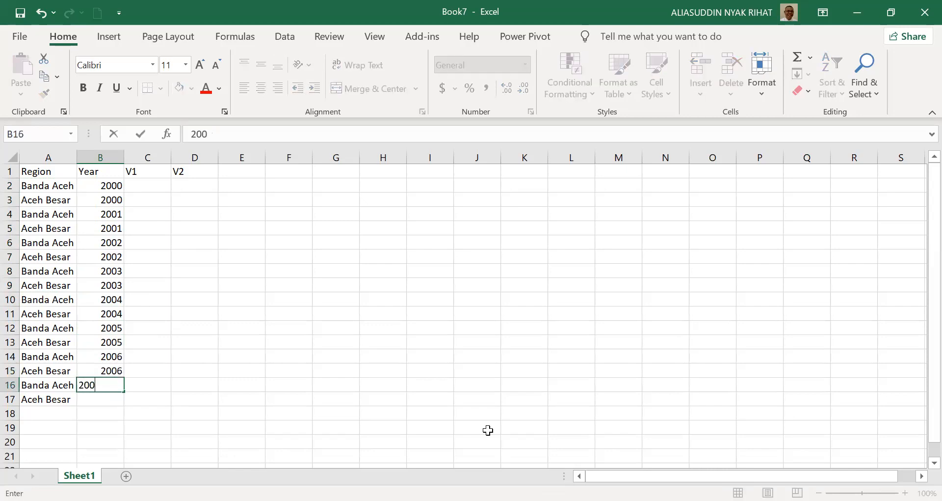
type("7")
key("Return")
type("2007")
key("ctrl+Return")
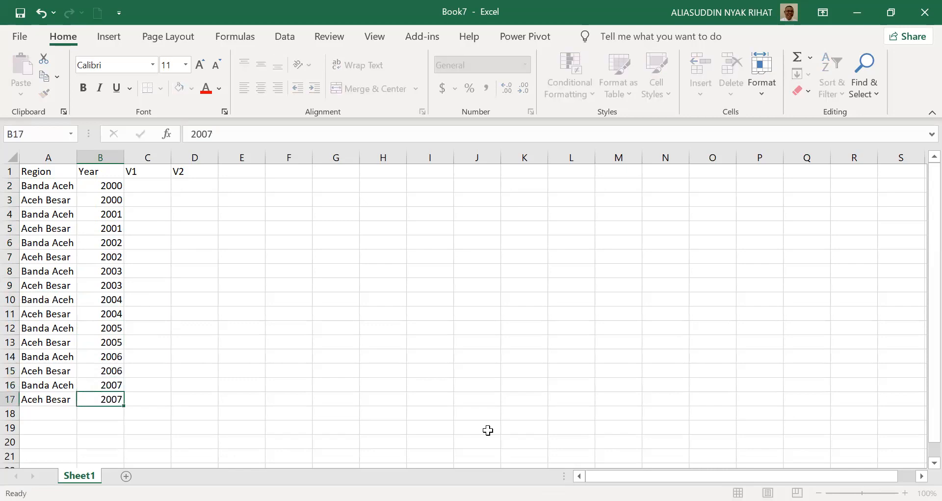
key("Return")
Step: Copy the Banda Aceh and Aceh Besar pair in A16:A17 and paste it into A18:A19
key("Up")
key("Up")
key("Left")
key("shift+Down")
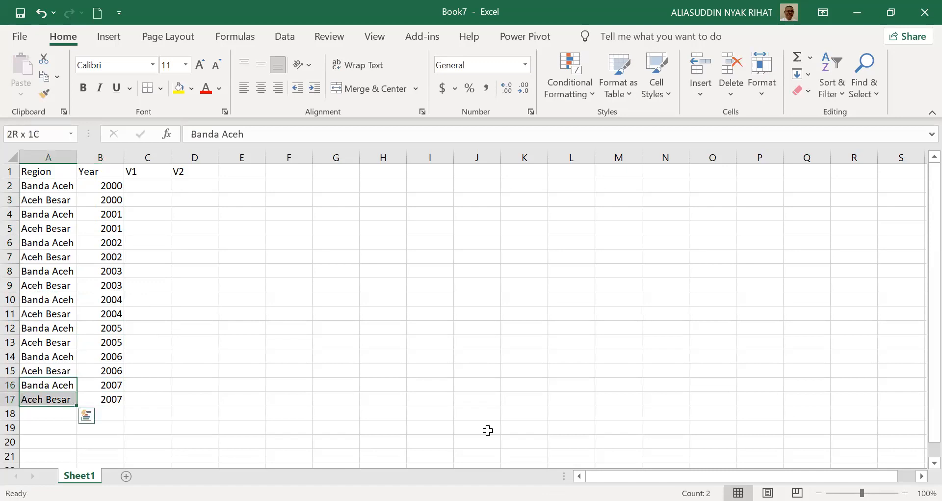
key("ctrl+c")
key("Down")
key("Down")
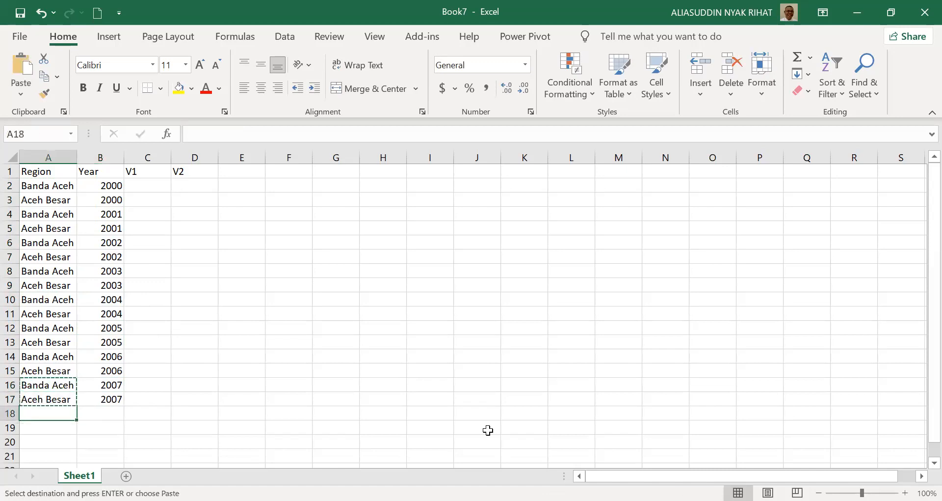
key("shift+Down")
key("shift+Down")
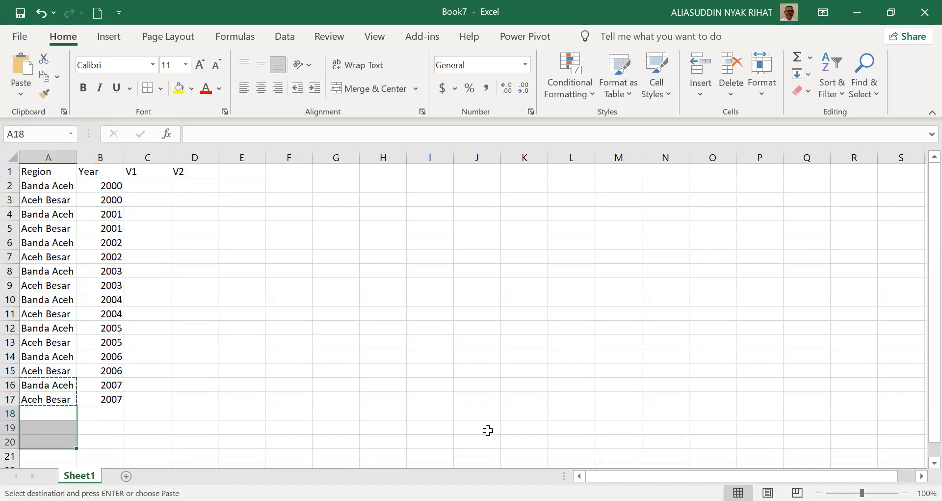
key("shift+Up")
key("shift+Up")
key("ctrl+v")
Step: Paste the copied region pair two more times, starting at A20 and A22
key("Down")
key("Down")
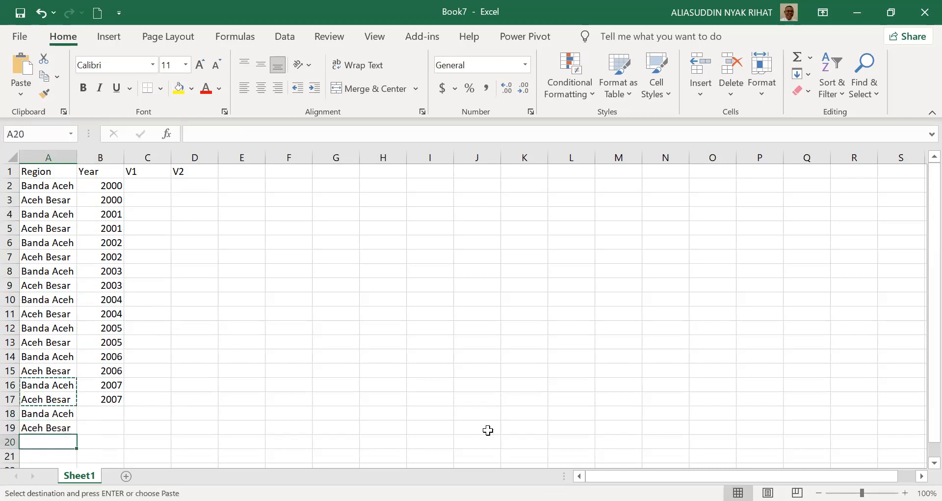
key("ctrl+v")
key("Down")
key("Down")
key("ctrl+v")
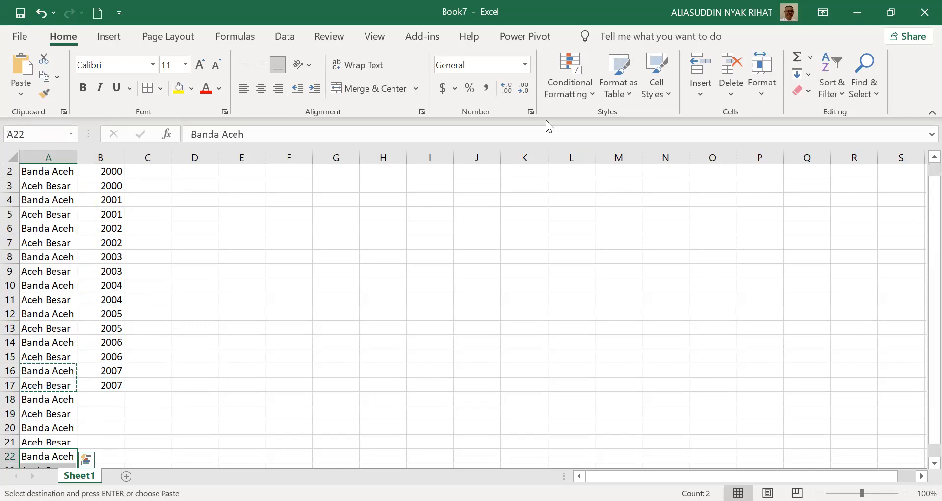
Step: Enter the year 2008 for both Banda Aceh and Aceh Besar in B18 and B19
left_click(110, 396)
type("2008")
key("Return")
type("2009")
key("Return")
key("Up")
key("F2")
key("BackSpace")
type("8")
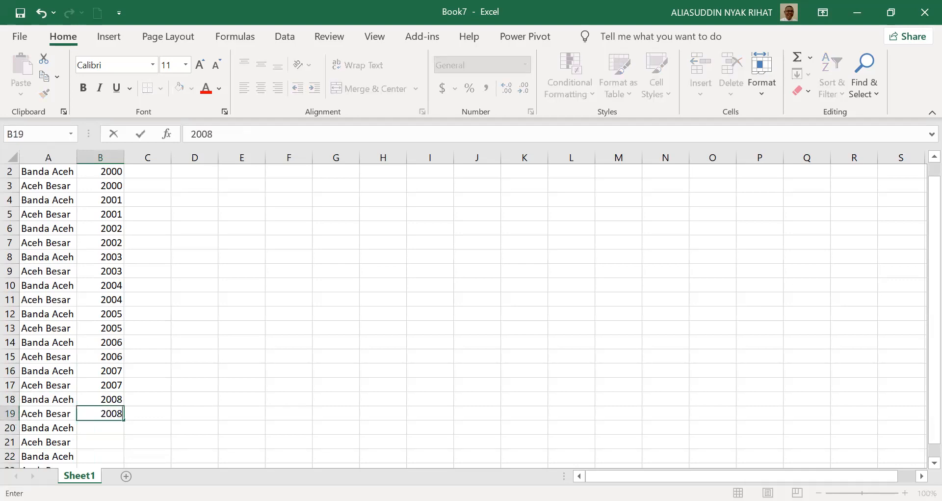
key("Return")
Step: Enter the year 2009 in B20 and B21, and 2010 in B22 and B23
type("2009")
key("Return")
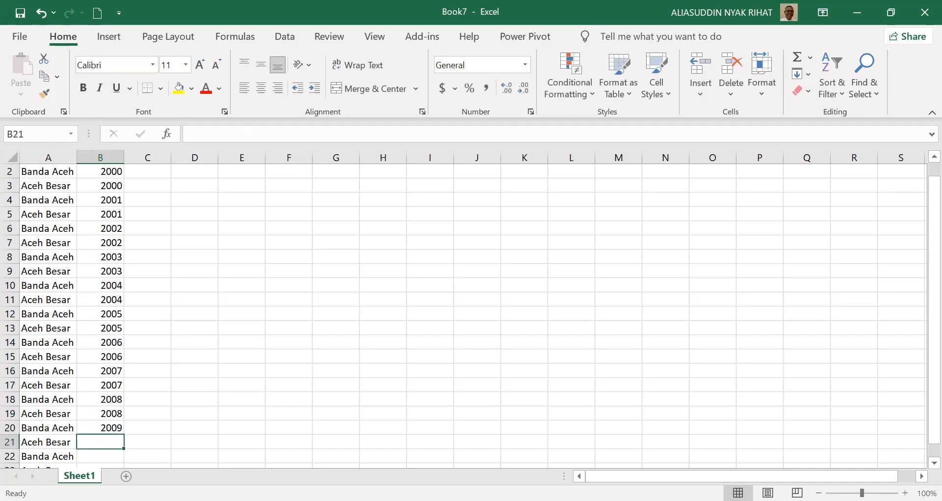
type("2009")
key("Return")
type("200")
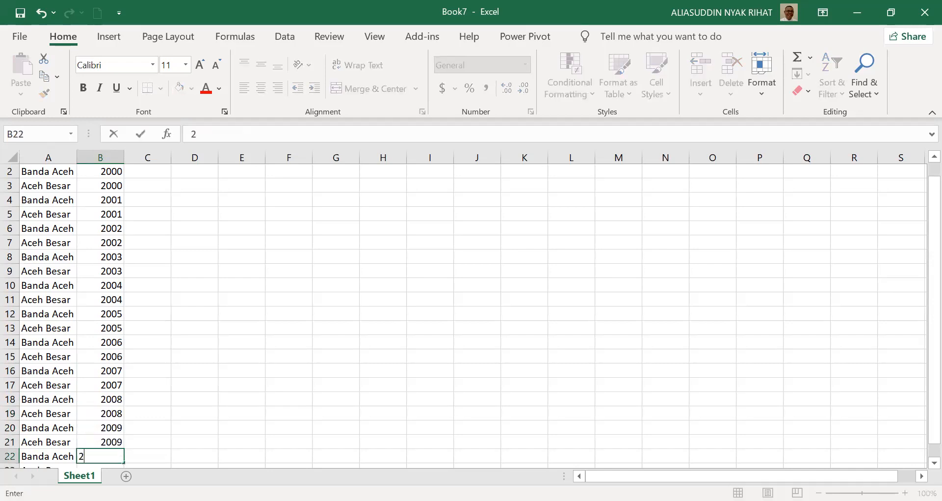
key("BackSpace")
type("10")
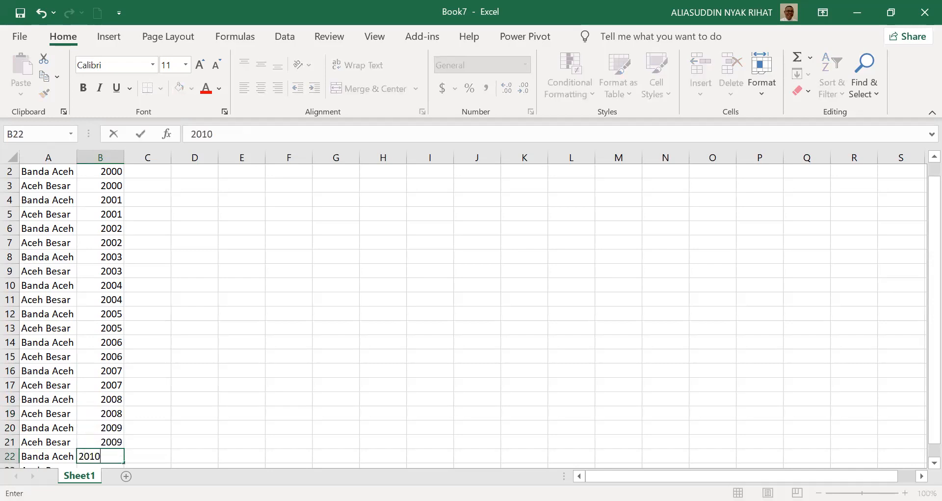
key("Return")
type("2010")
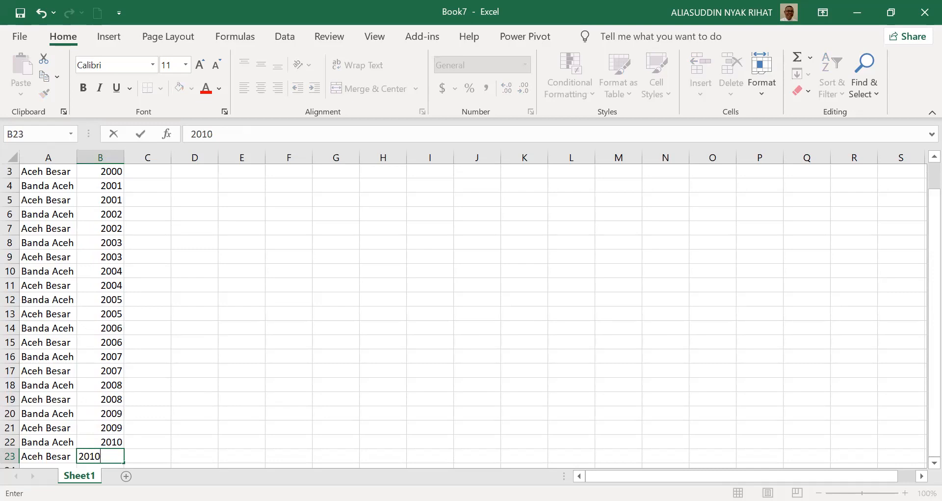
key("Return")
Step: Enter the V1 values for the year 2000: 11 in C2 and 6 in C3
key("Page_Up")
key("Up")
key("Right")
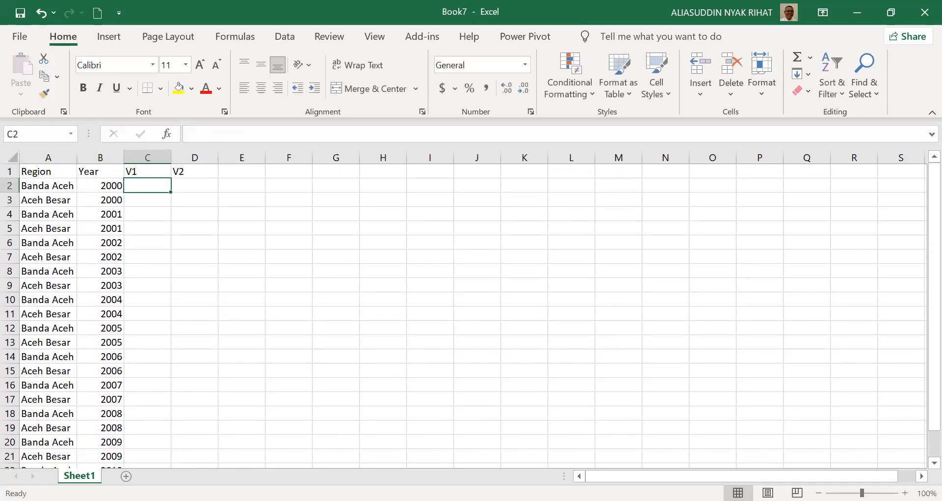
type("11")
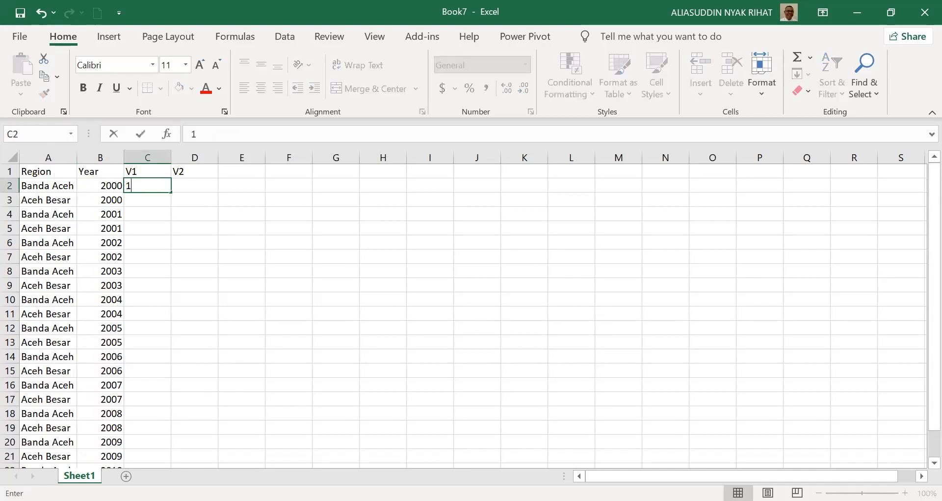
key("Return")
type("6")
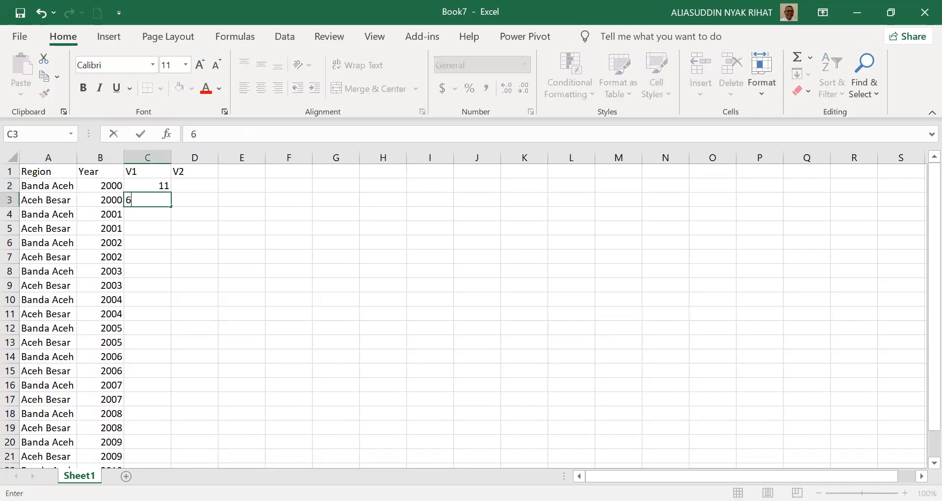
key("Return")
key("Up")
key("Right")
key("Up")
key("Up")
key("Down")
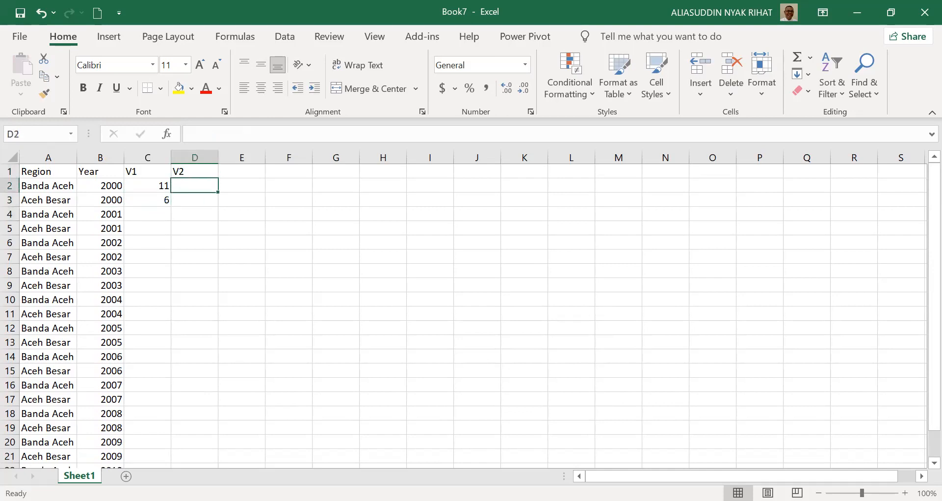
key("Left")
key("Down")
key("Down")
Step: Enter the V1 values 18, 9, 22 and 13 in C4:C7 for the years 2001 and 2002
type("1")
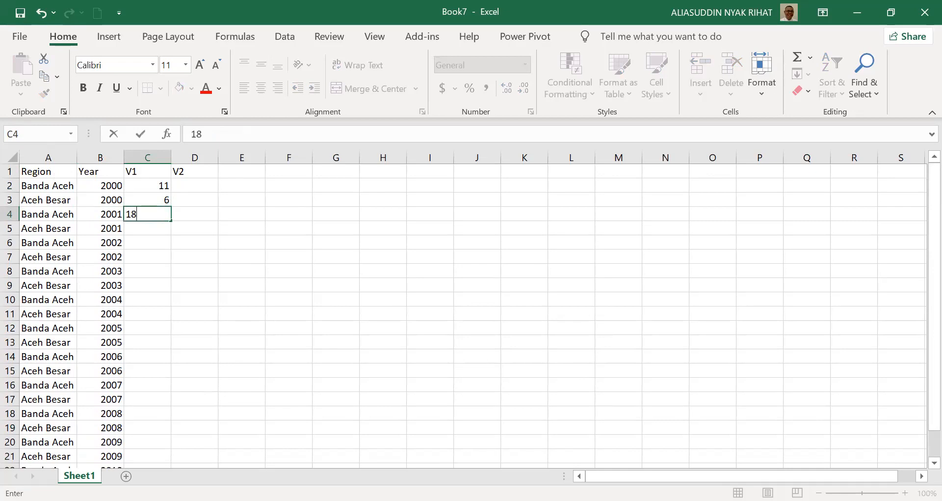
key("Return")
type("9")
key("Return")
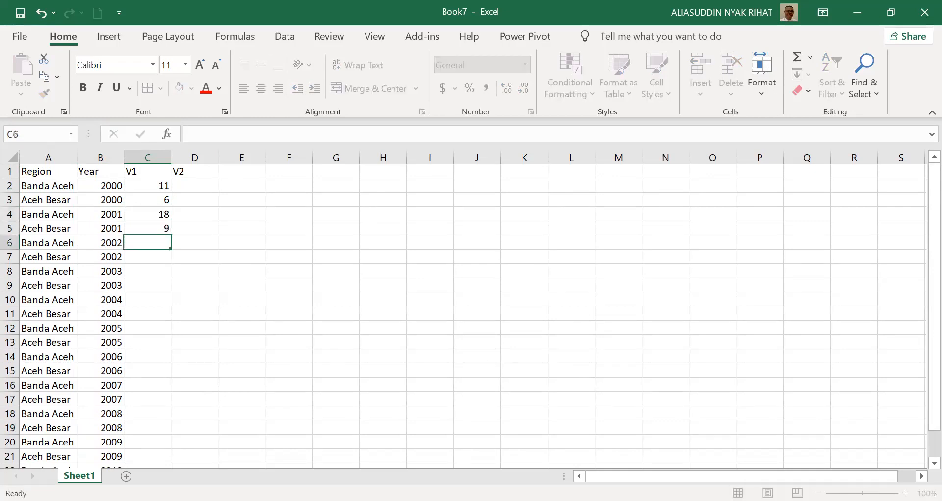
type("2")
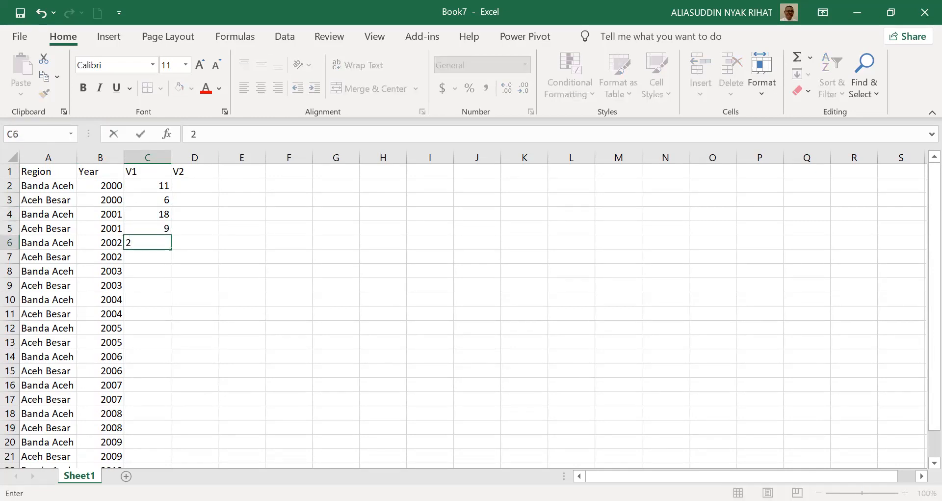
type("2")
key("Return")
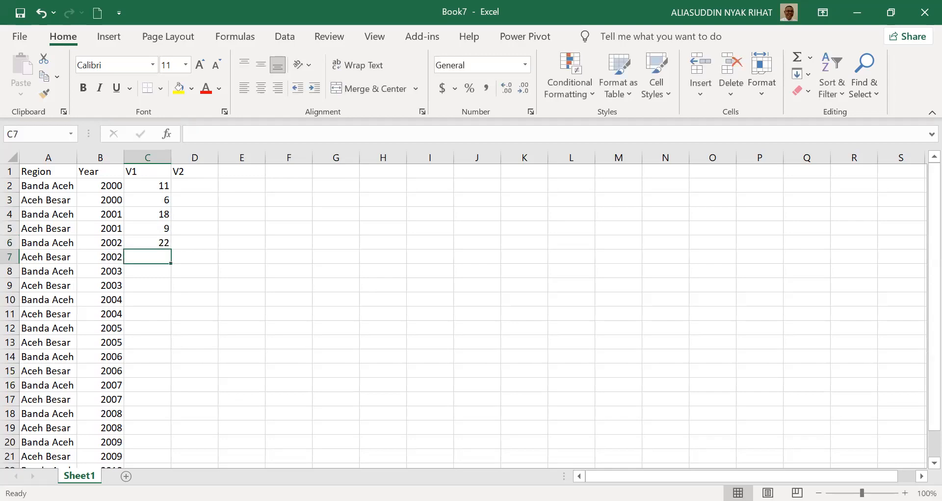
type("13")
key("Return")
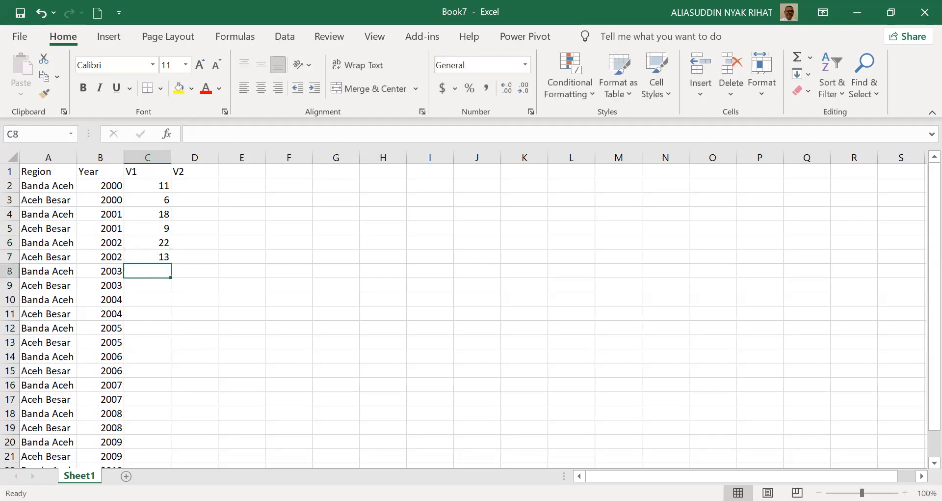
Step: Enter the V1 values 26, 17, 31 and 20 in C8:C11 for the years 2003 and 2004
type("26")
key("Return")
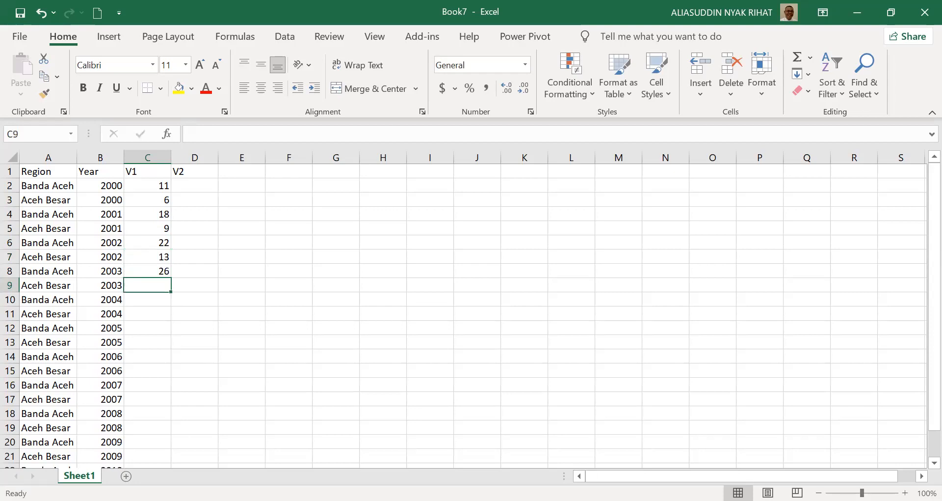
type("17")
key("Return")
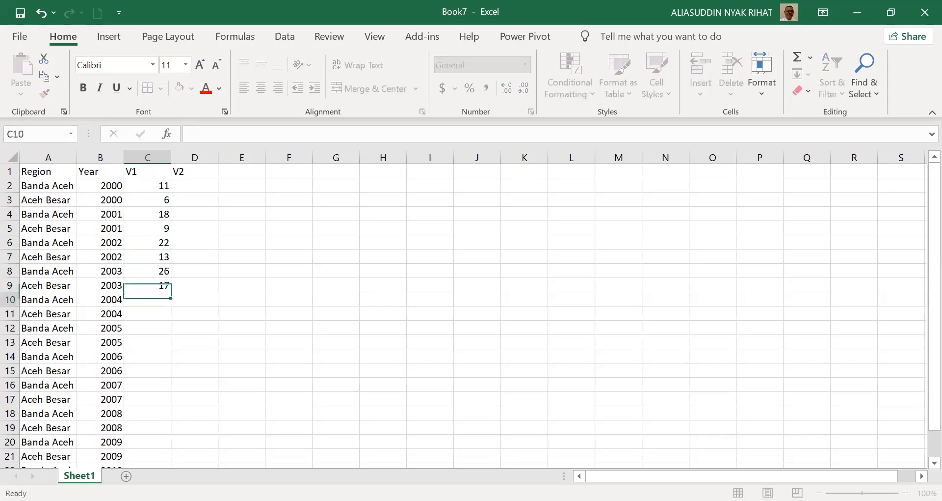
type("31")
key("Return")
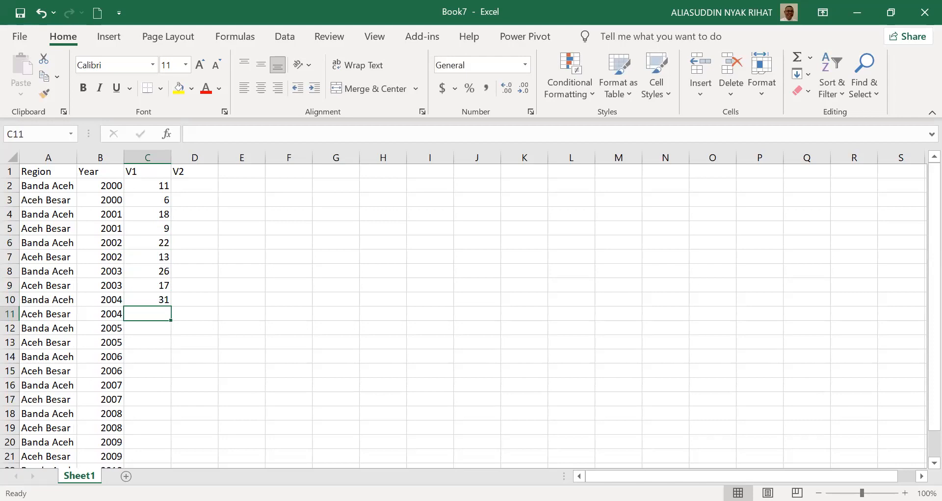
type("20")
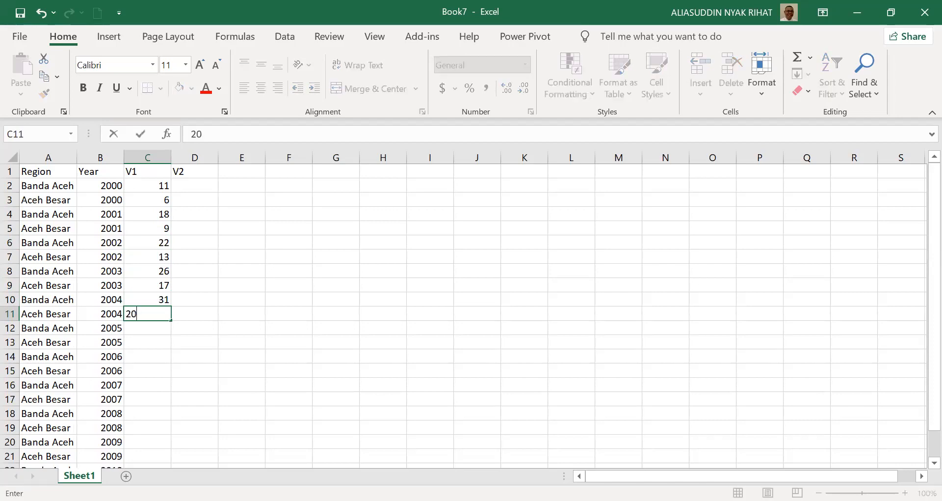
key("Return")
Step: Enter the V1 values 36, 23, 39 and 26 in C12:C15 for the years 2005 and 2006
type("36")
key("Return")
type("23")
key("Return")
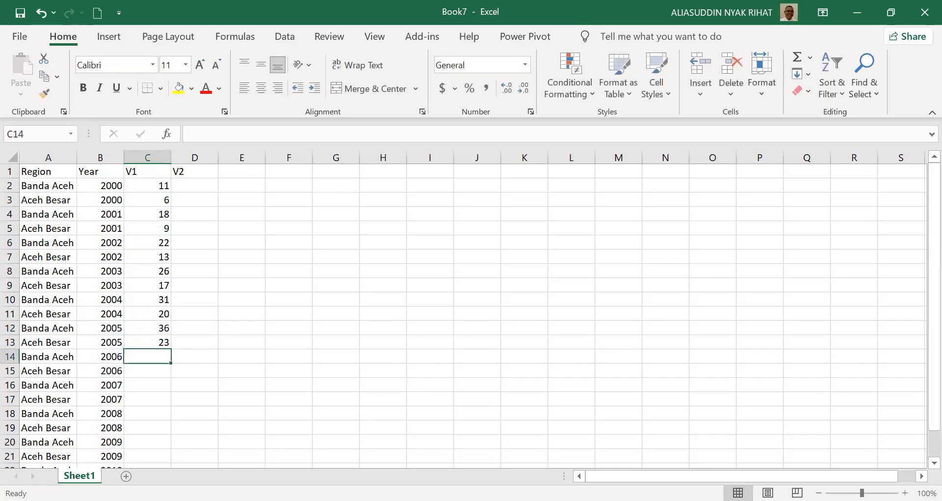
type("39")
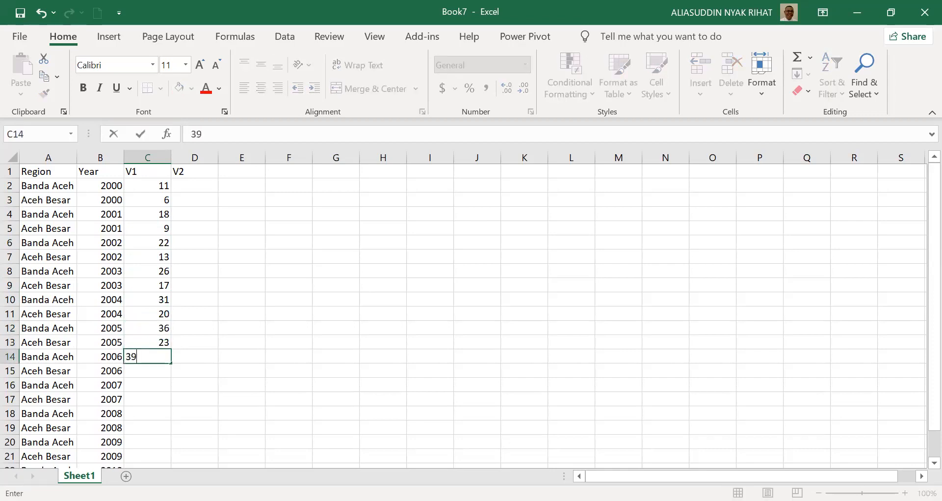
key("Return")
type("2")
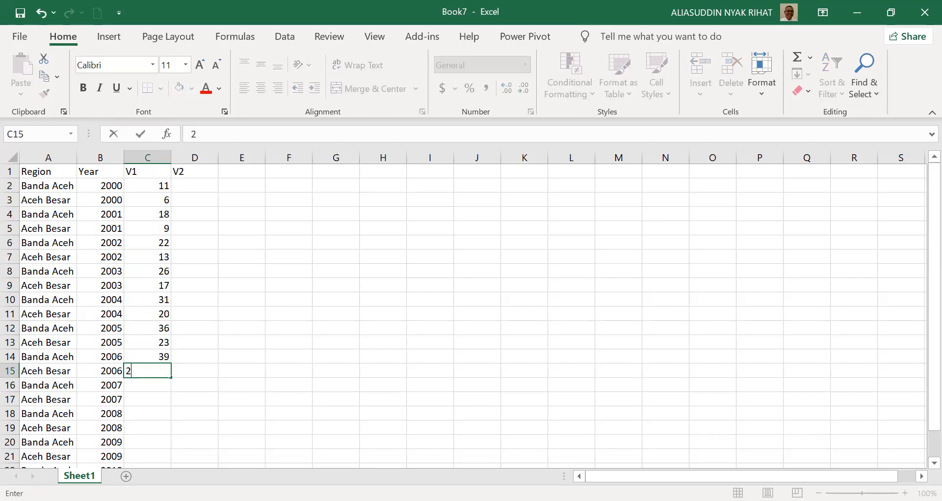
type("6")
key("Return")
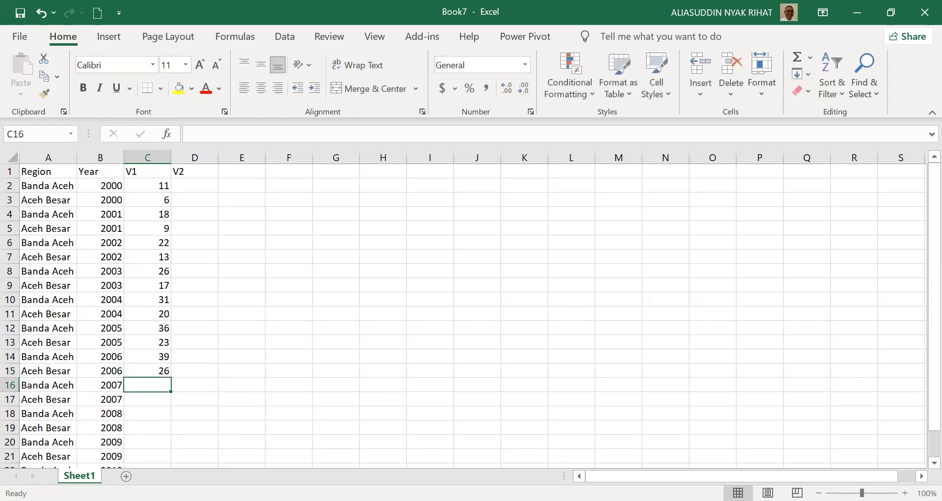
Step: Enter the V1 values 44, 30, 48 and 31 in C16:C19 for the years 2007 and 2008
type("44")
key("Return")
type("30")
key("Return")
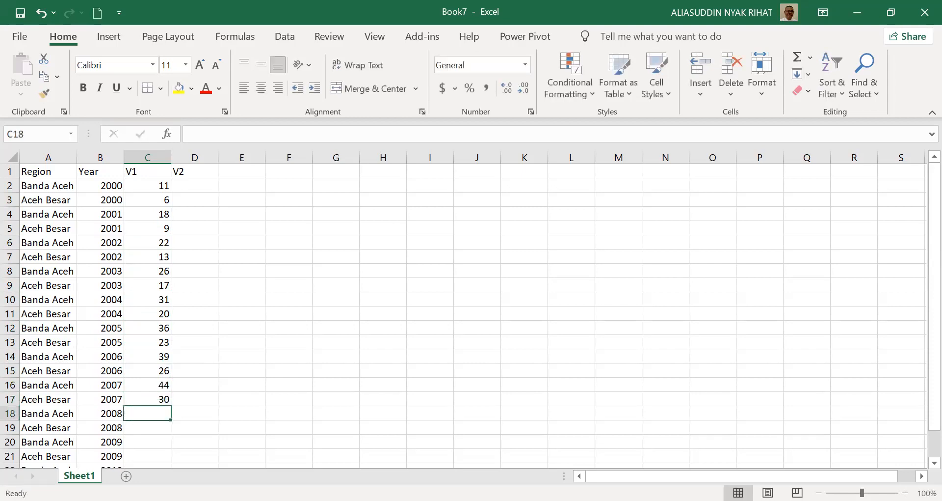
type("48")
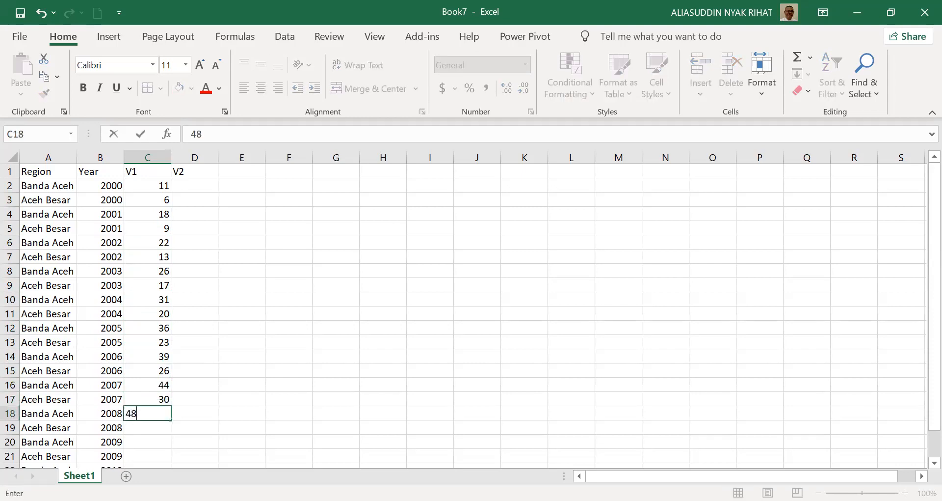
key("Return")
type("31")
key("Return")
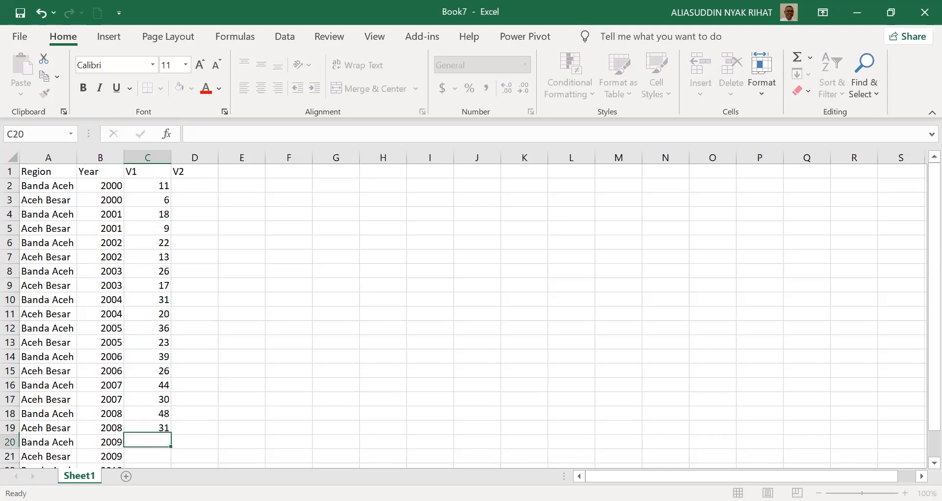
Step: Enter the V1 values 53, 36, 57 and 39 in C20:C23 for the years 2009 and 2010
type("5")
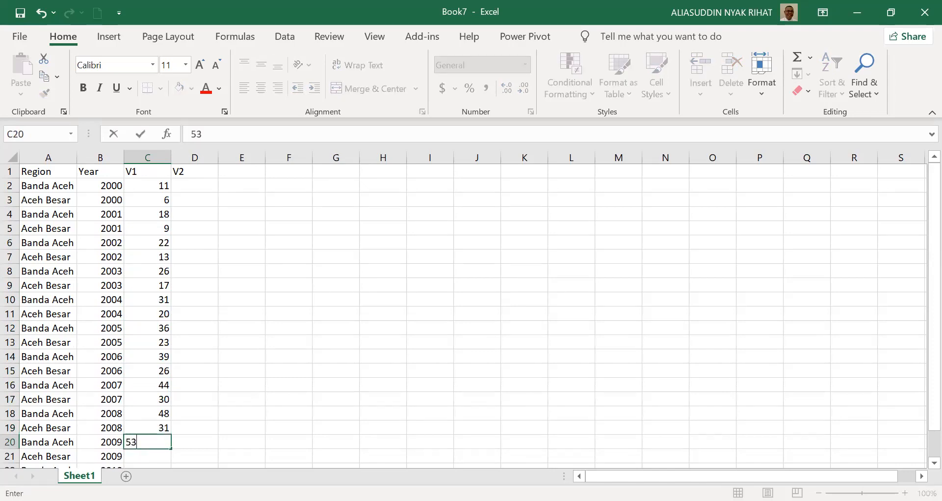
type("3")
key("Return")
type("36")
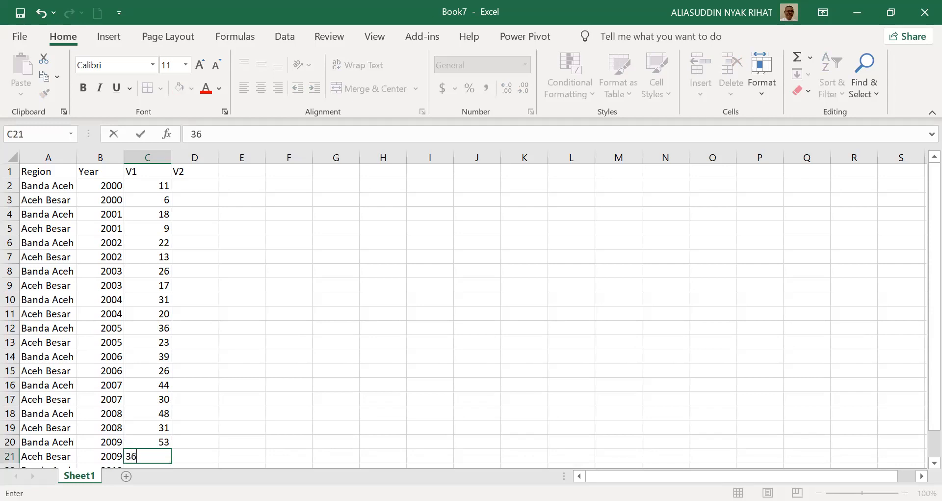
key("Return")
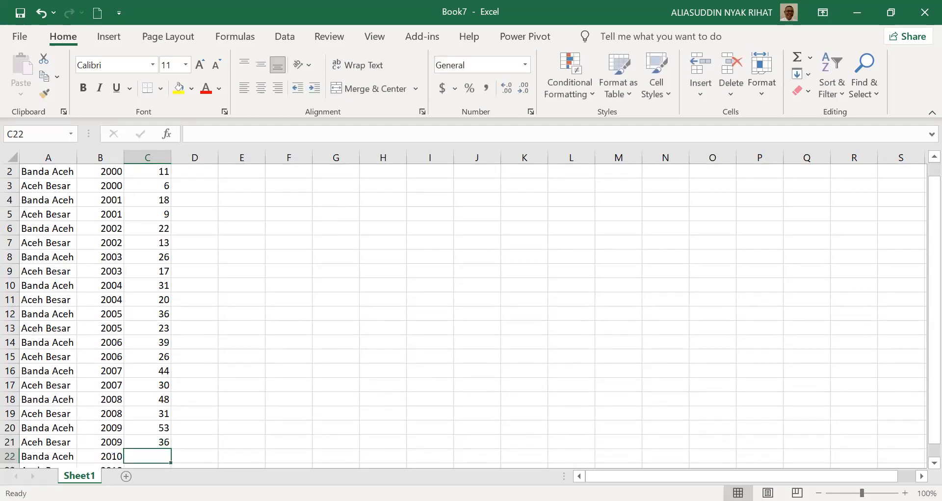
type("57")
key("Return")
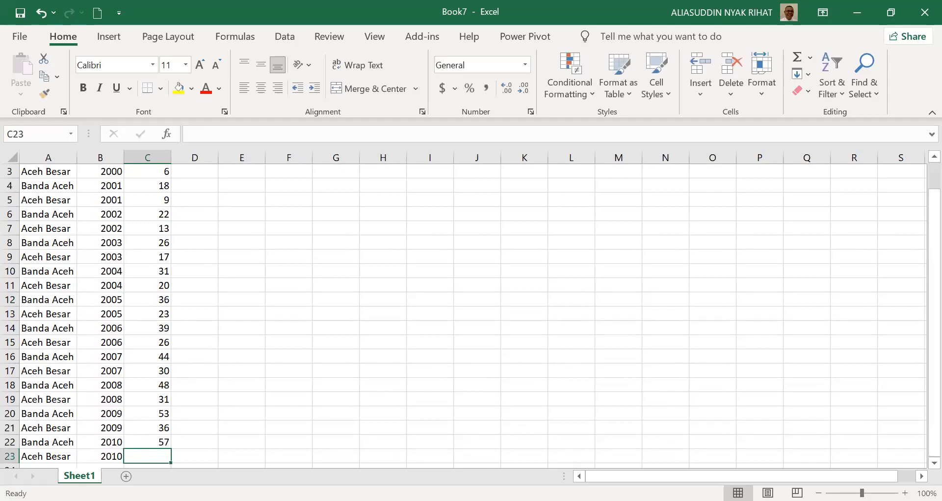
type("39")
key("Return")
Step: Enter the V2 values for the year 2000: 1200 in D2 and 180 in D3
key("Up")
key("Up")
key("Up")
key("Up")
key("Up")
key("Up")
key("Up")
key("Up")
key("Up")
key("Up")
key("Up")
key("Up")
key("Up")
key("Up")
key("Up")
key("Up")
key("Up")
key("Up")
key("Up")
key("Up")
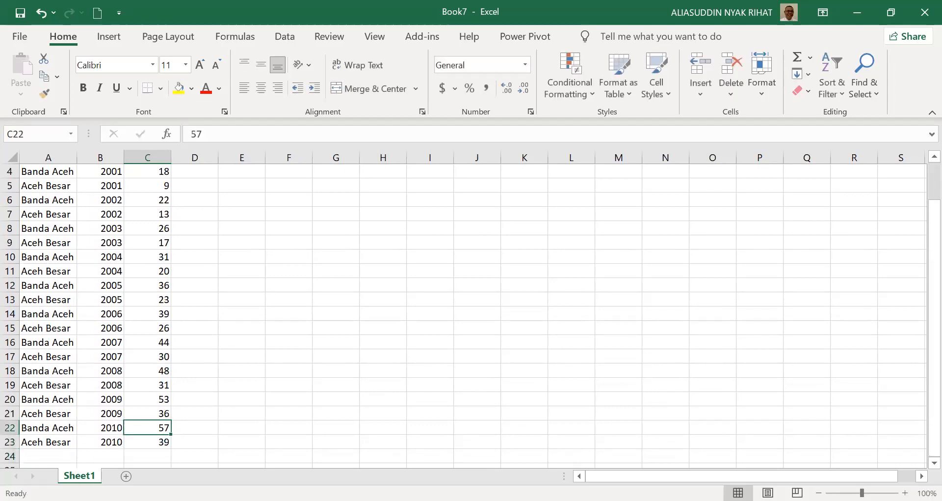
left_click(147, 186)
left_click(194, 185)
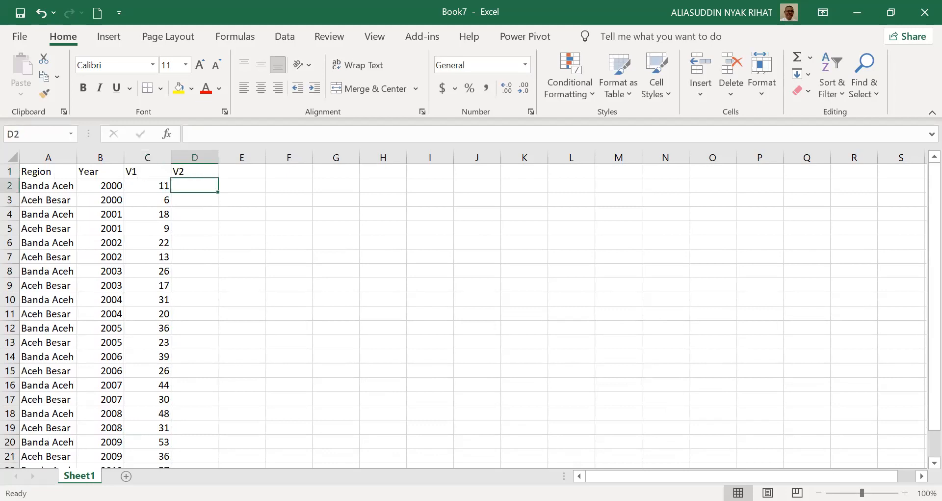
type("1200")
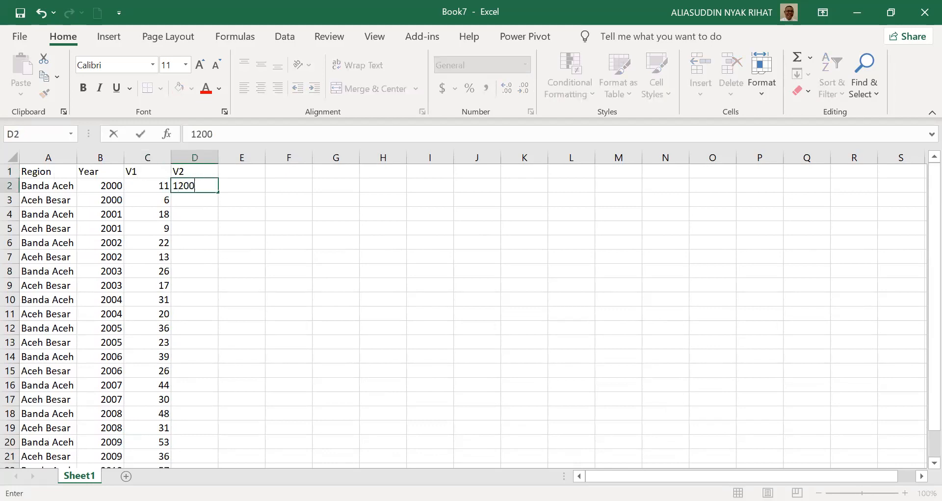
key("Return")
type("18")
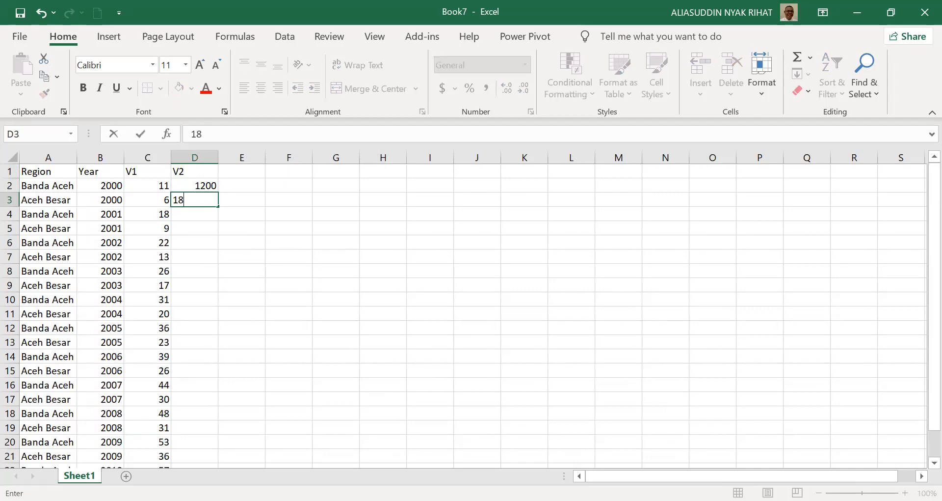
type("0")
key("Return")
Step: Enter the V2 values 1300, 196, 1550 and 201 in D4:D7 for the years 2001 and 2002
type("13")
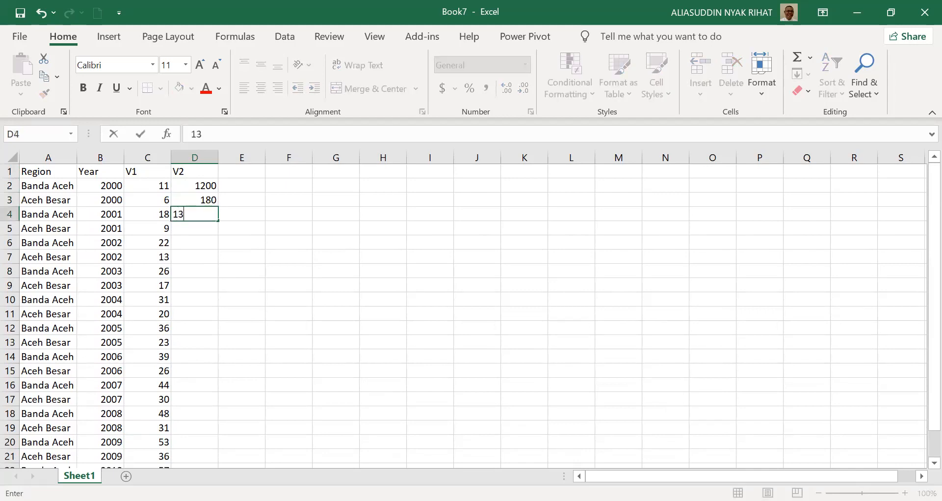
type("00")
key("Return")
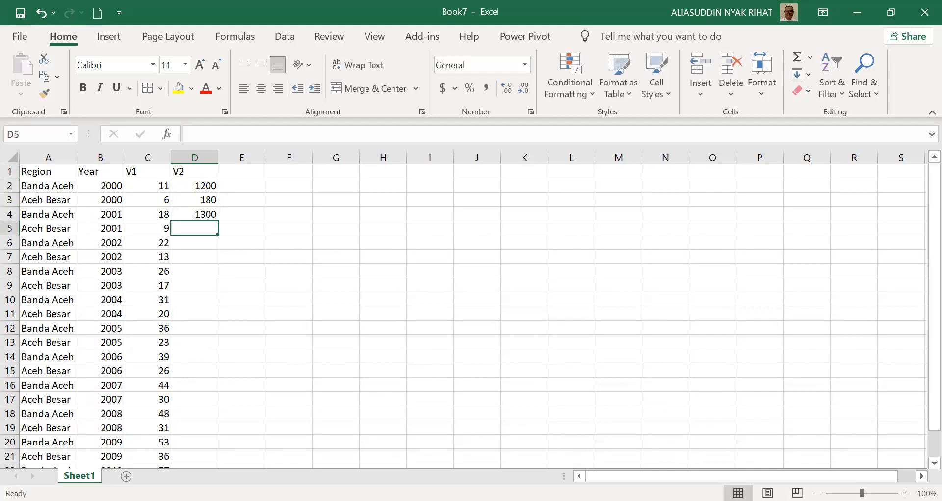
type("196")
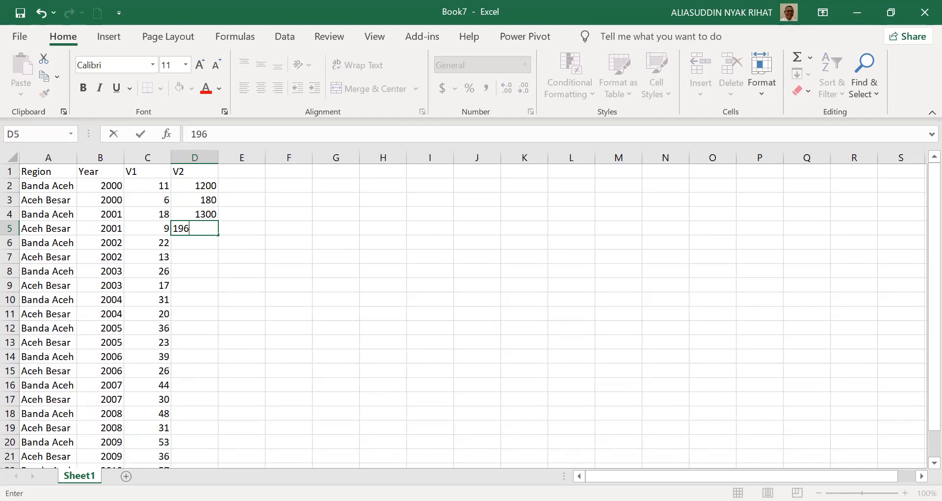
key("Return")
type("1550")
key("Return")
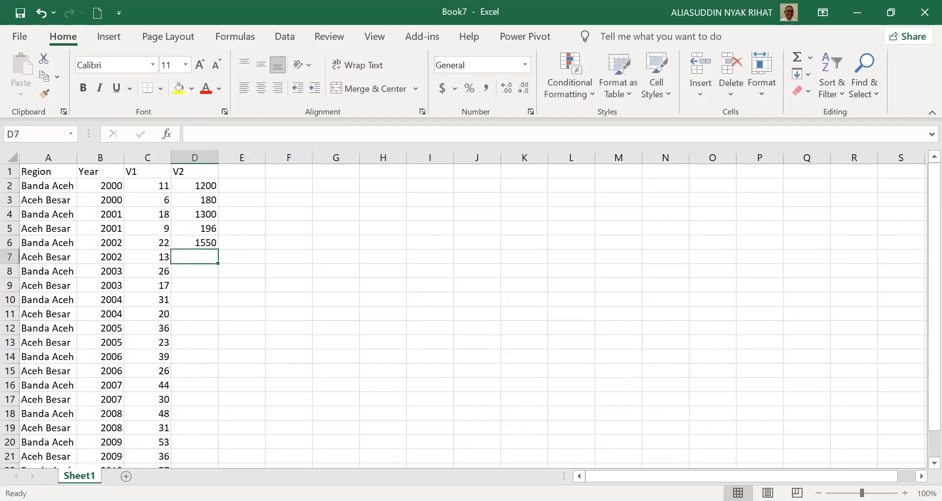
type("201")
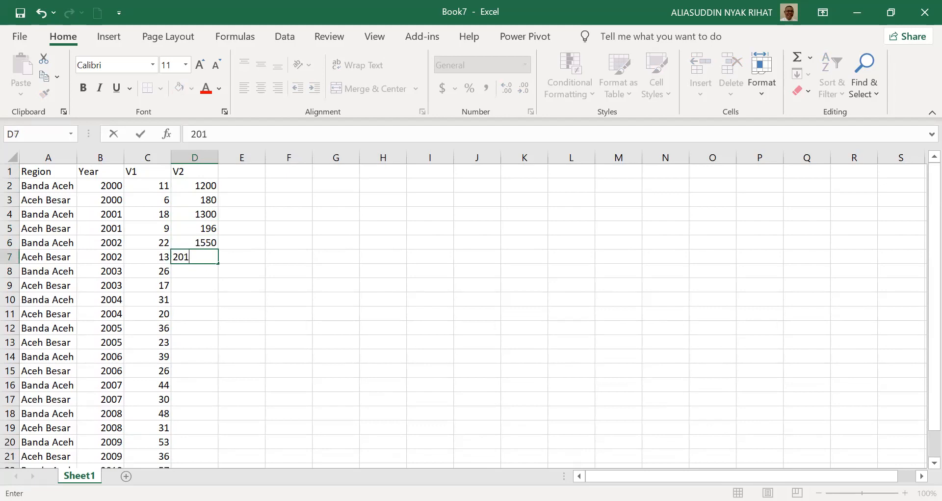
key("Return")
Step: Enter the V2 values 1669, 215, 1816 and 226 in D8:D11 for the years 2003 and 2004
type("16")
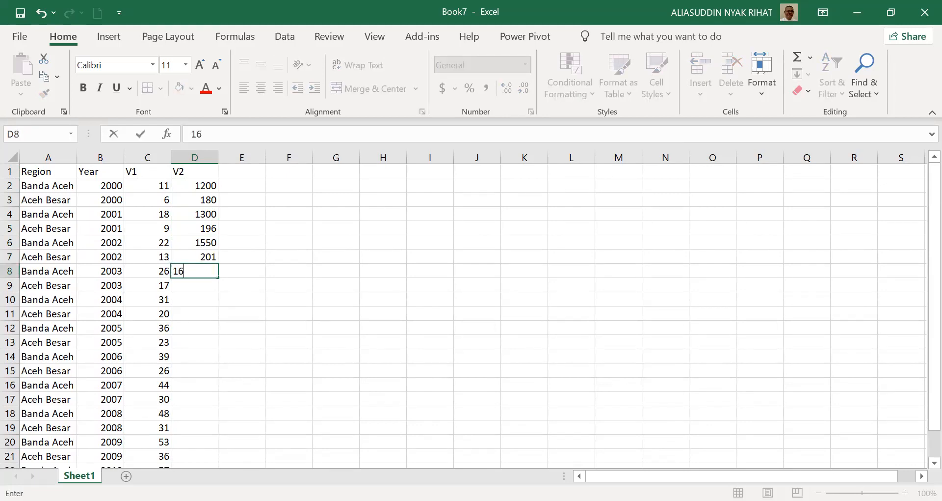
type("69")
key("Return")
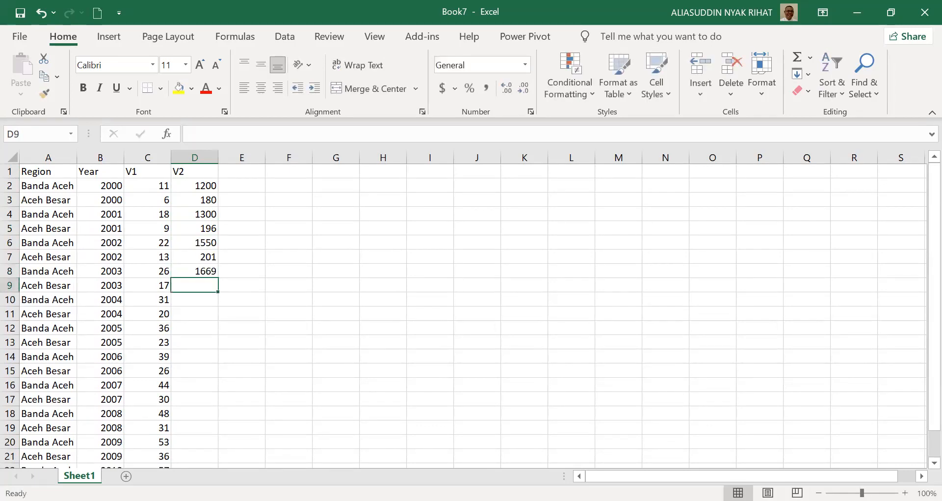
type("215")
key("Return")
type("18")
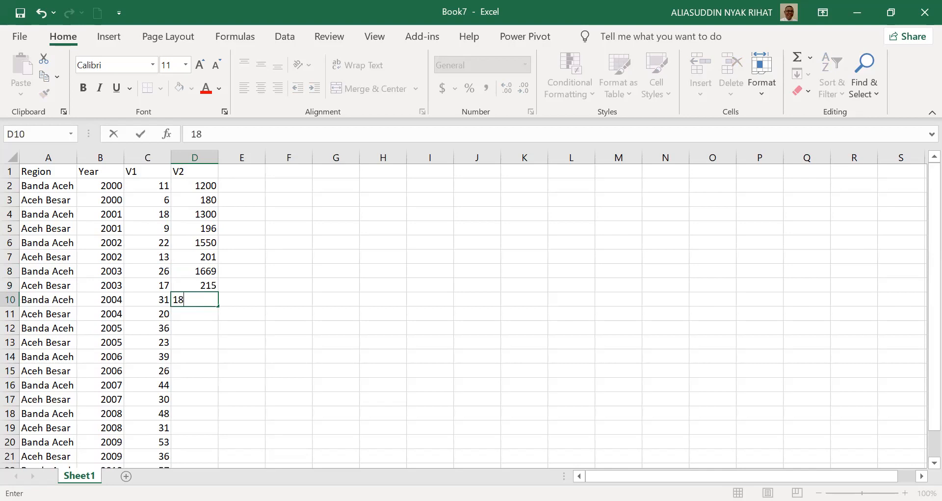
type("16")
key("Return")
type("226")
key("Return")
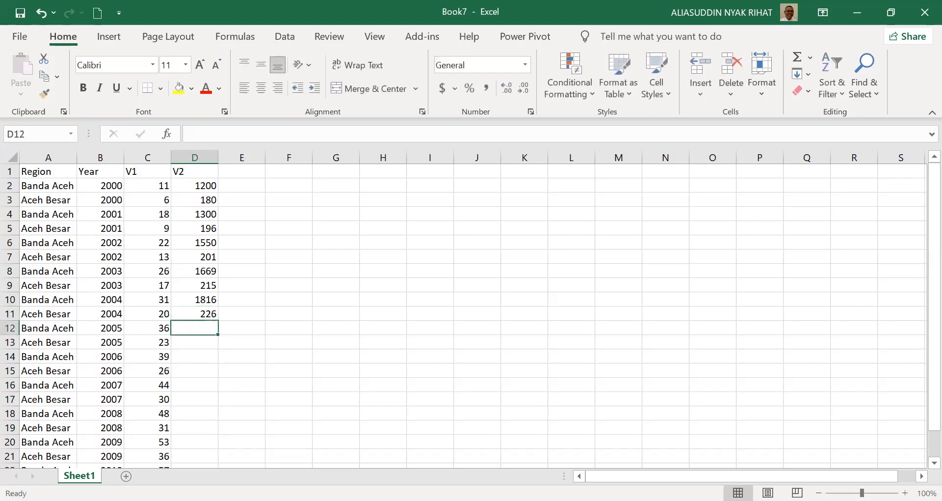
Step: Enter the V2 values 1900, 236, 2100 and 275 in D12:D15 for the years 2005 and 2006
type("19")
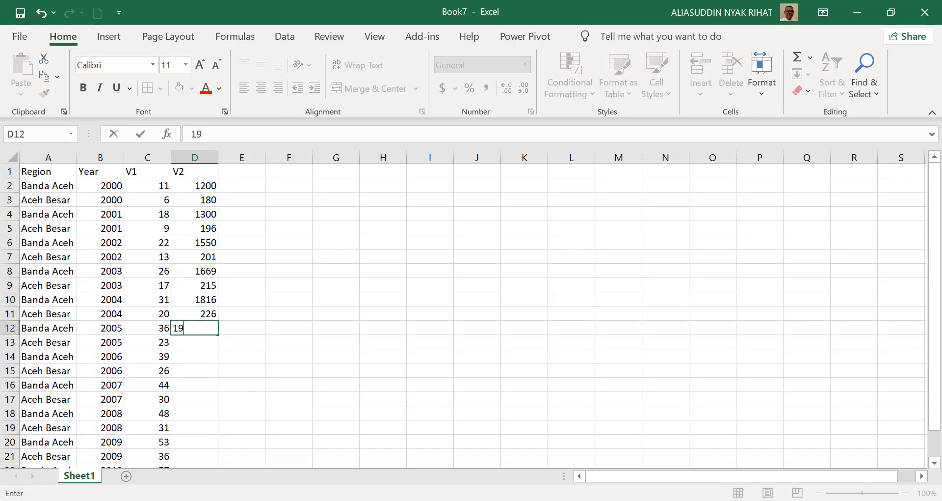
type("00")
key("Return")
type("1")
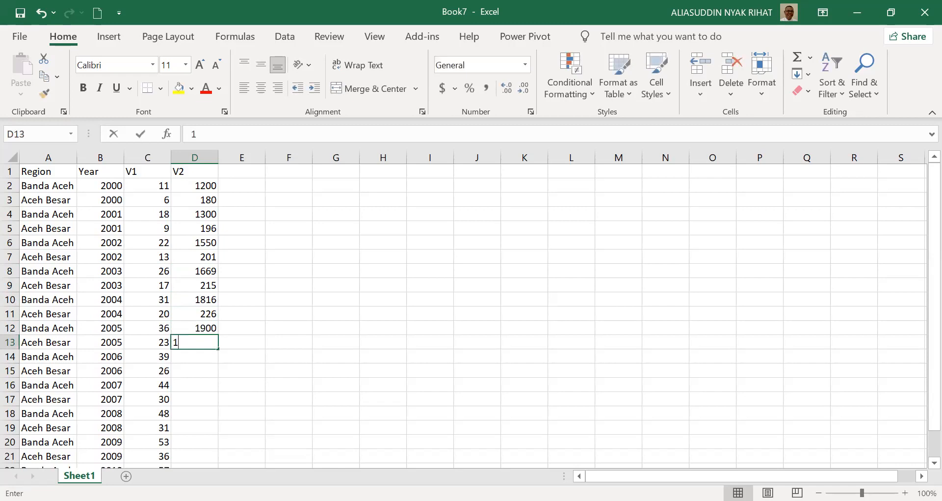
key("BackSpace")
type("236")
key("Return")
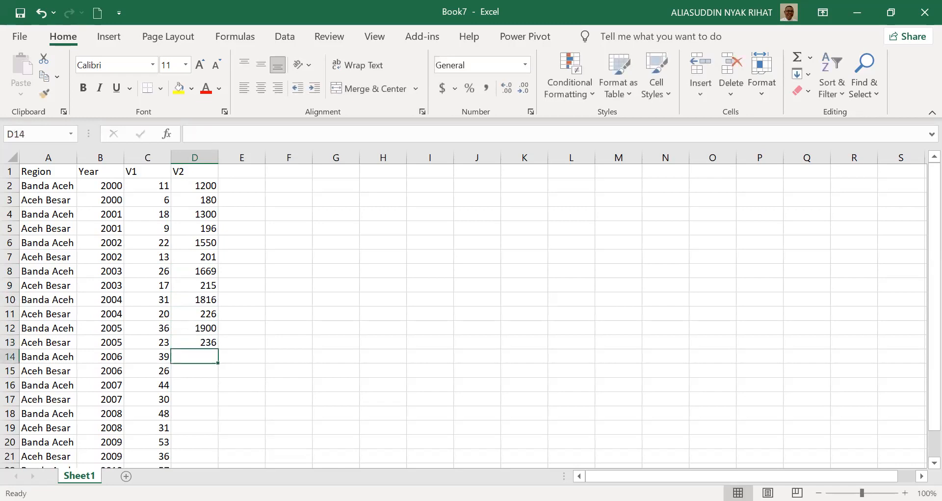
type("210")
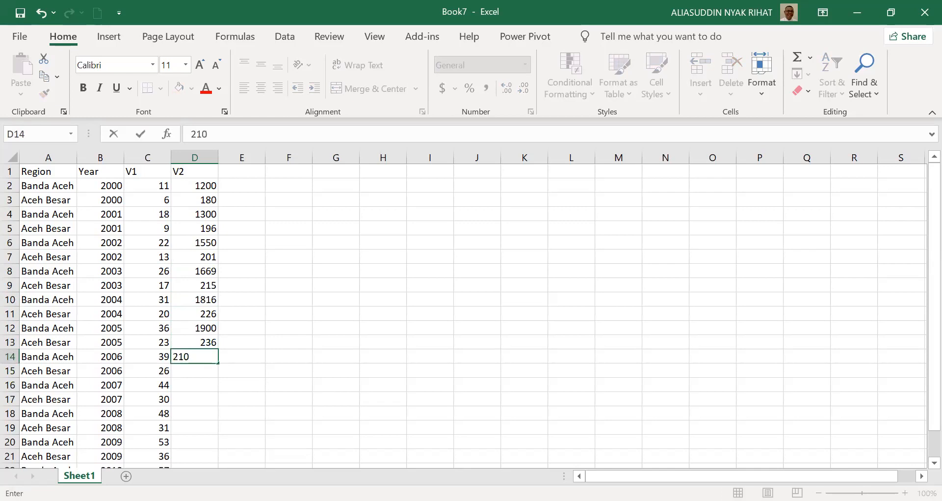
type("0")
key("Return")
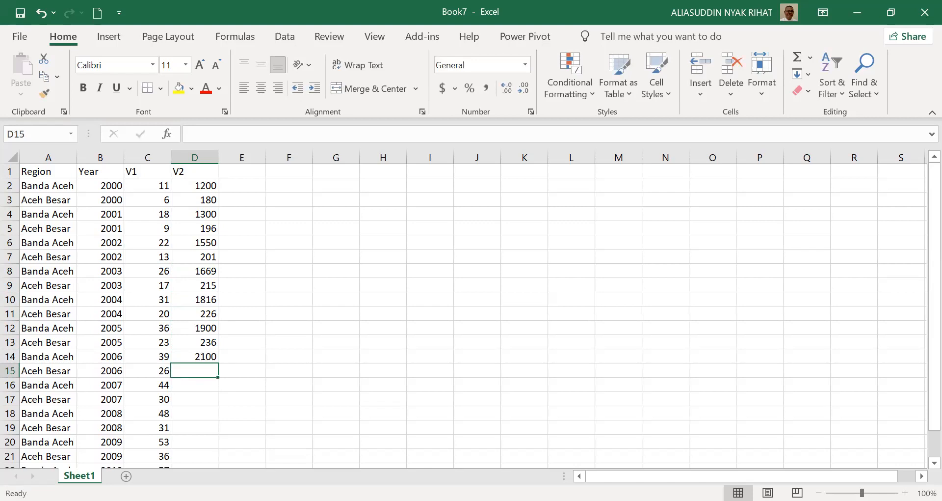
type("2")
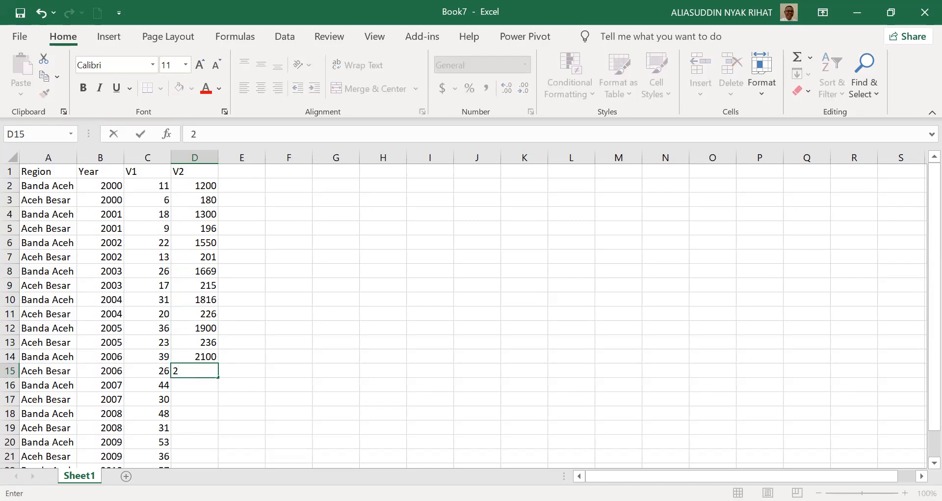
type("75")
key("Return")
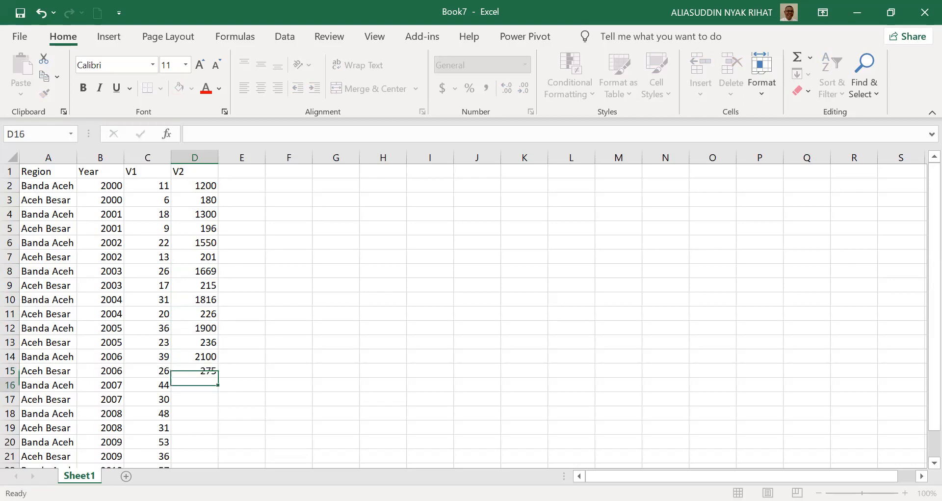
Step: Enter the V2 values 2230, 312, 2560 and 321 in D16:D19 for the years 2007 and 2008
type("22")
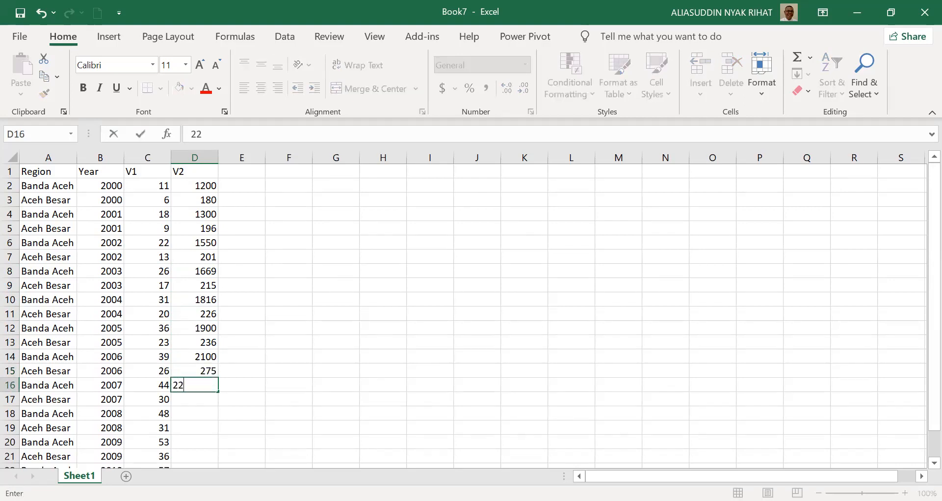
type("30")
key("Return")
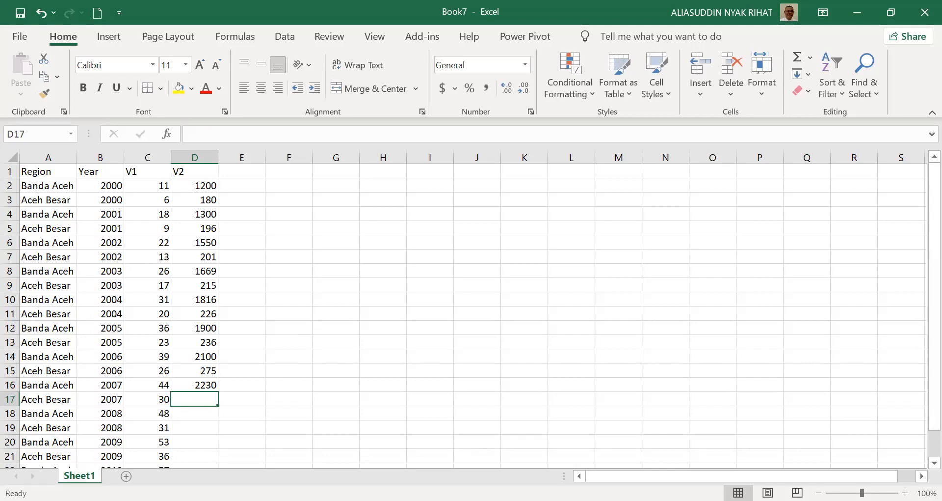
type("312")
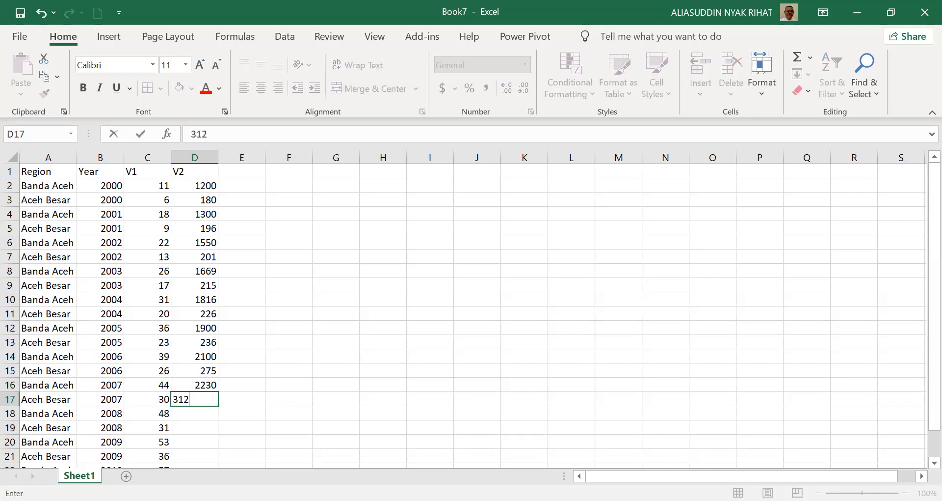
key("Return")
type("2560")
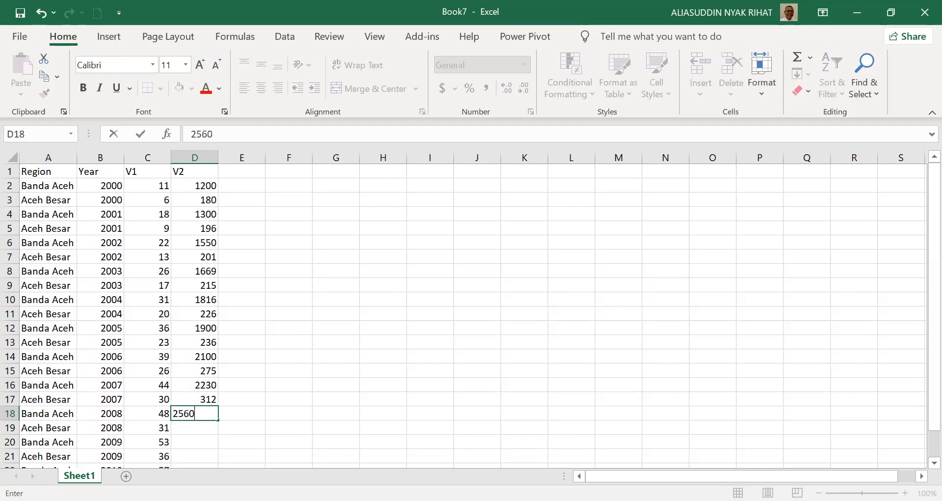
key("Return")
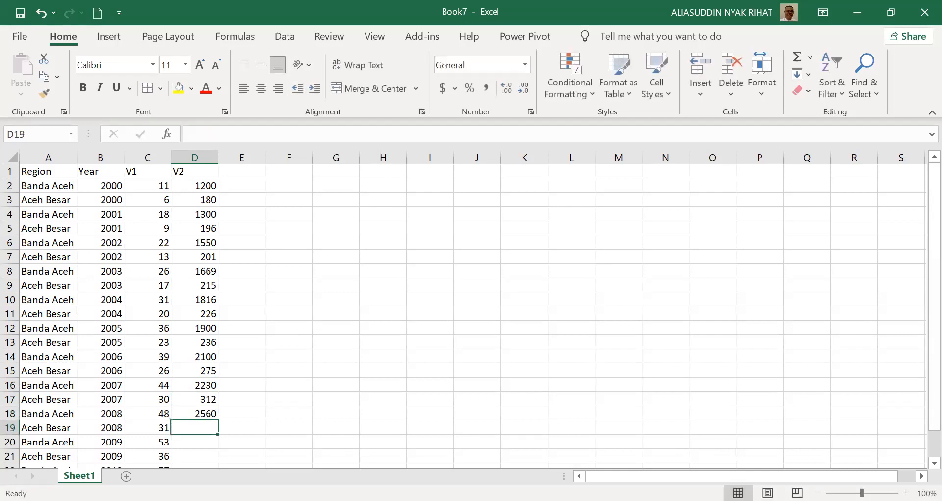
type("321")
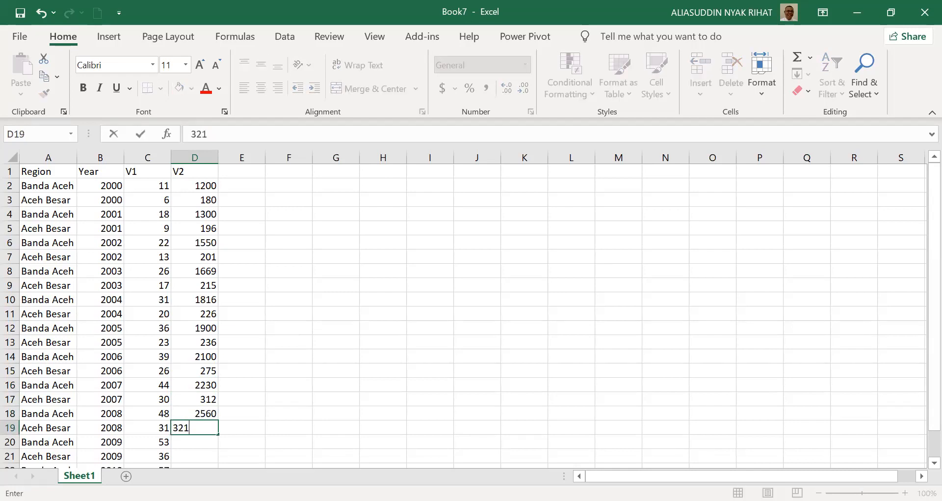
key("Return")
Step: Enter the V2 values 2700, 330, 2890 and 350 in D20:D23 for the years 2009 and 2010
type("2700")
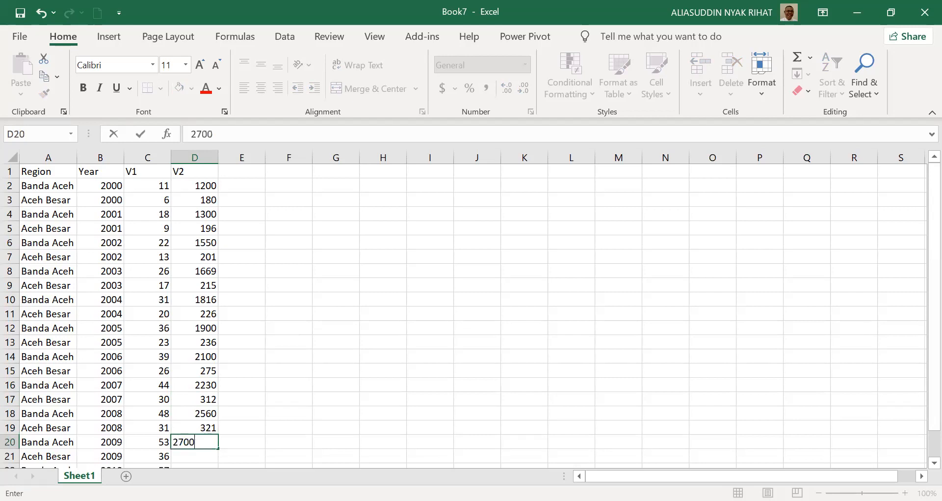
key("Return")
type("330")
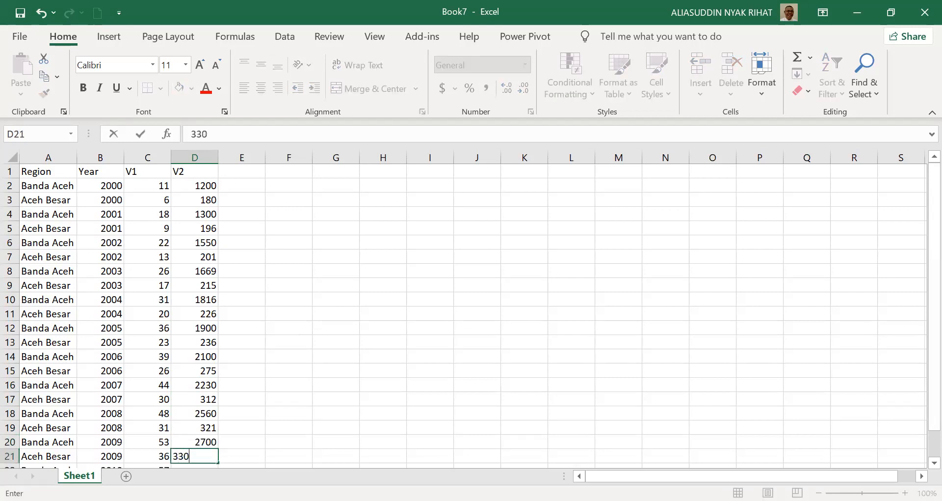
key("Return")
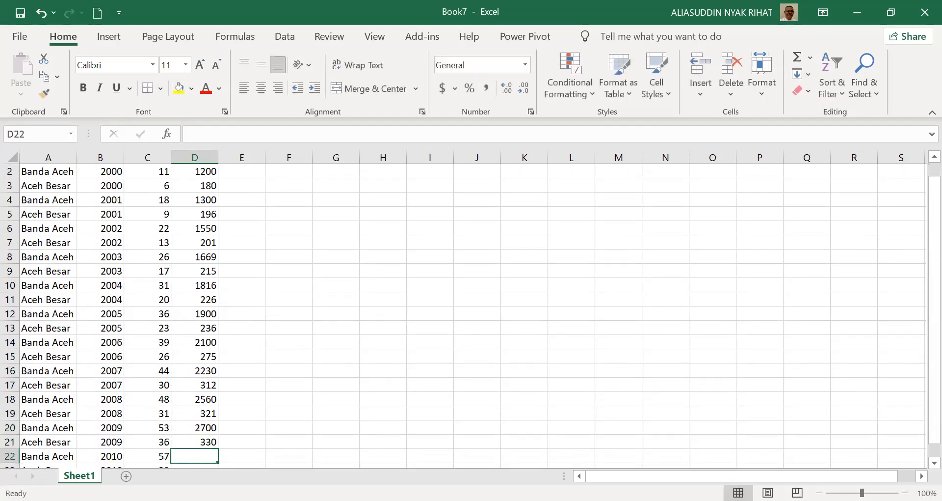
type("2890")
key("Return")
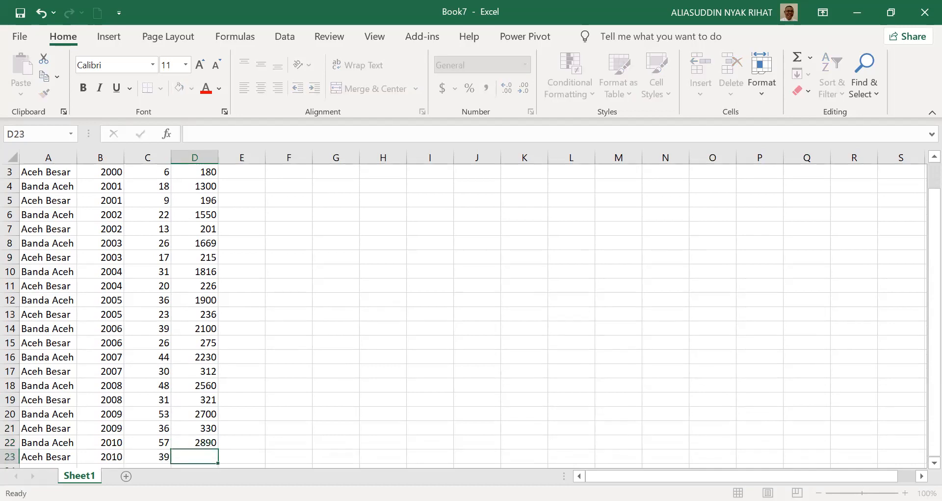
type("350")
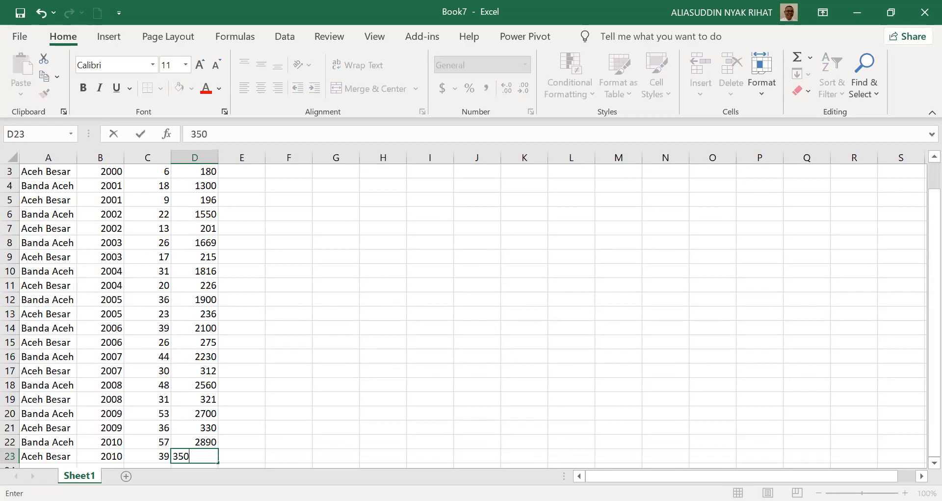
key("Return")
key("Page_Up")
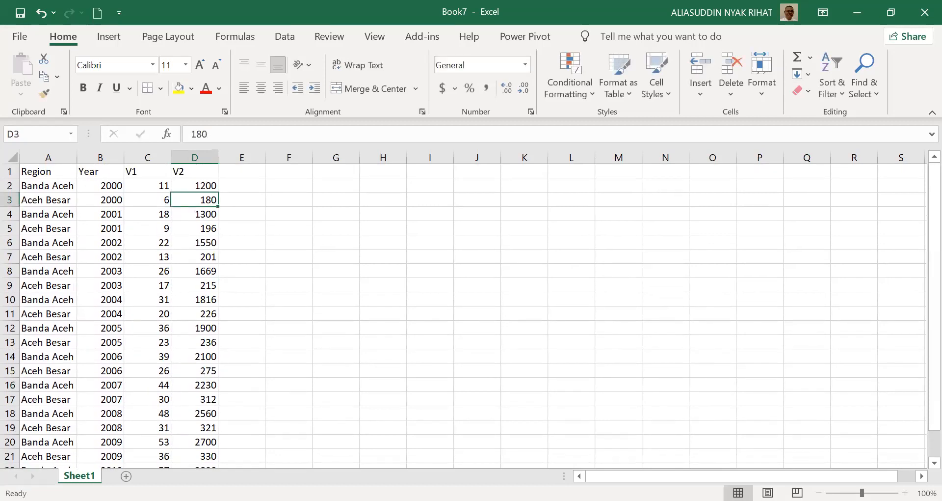